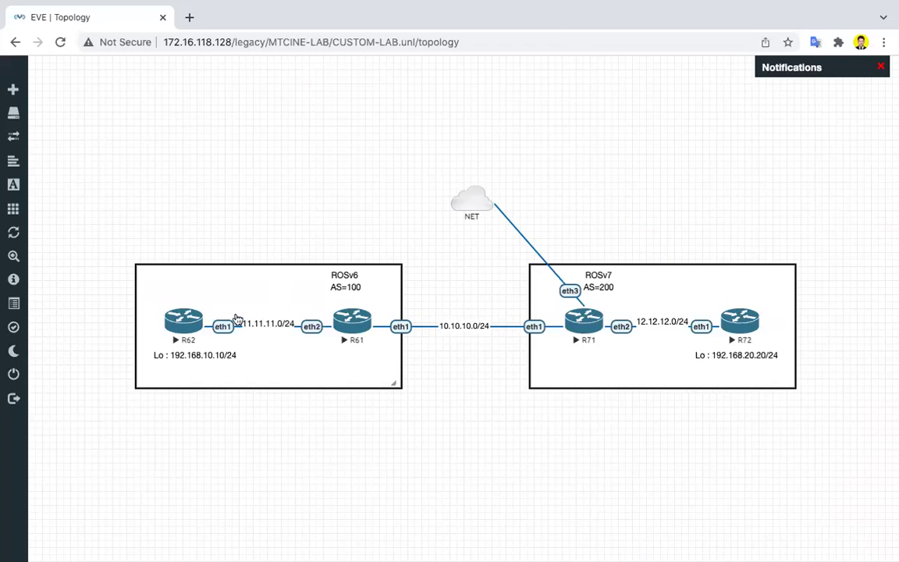
Switch from the network topology to the WinBox sessions and close the address list on router R61.
key(ctrl+Left)
key(ctrl+Left)
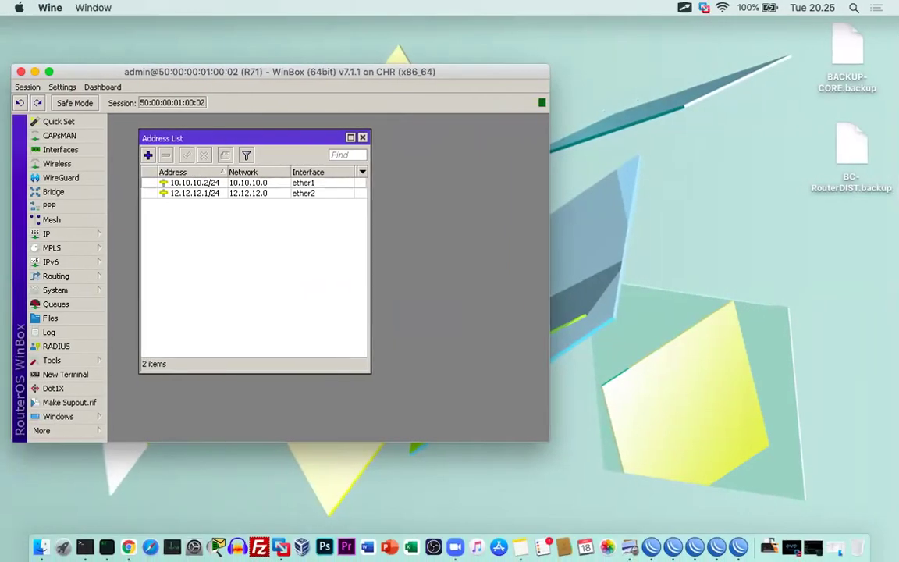
key(ctrl+Right)
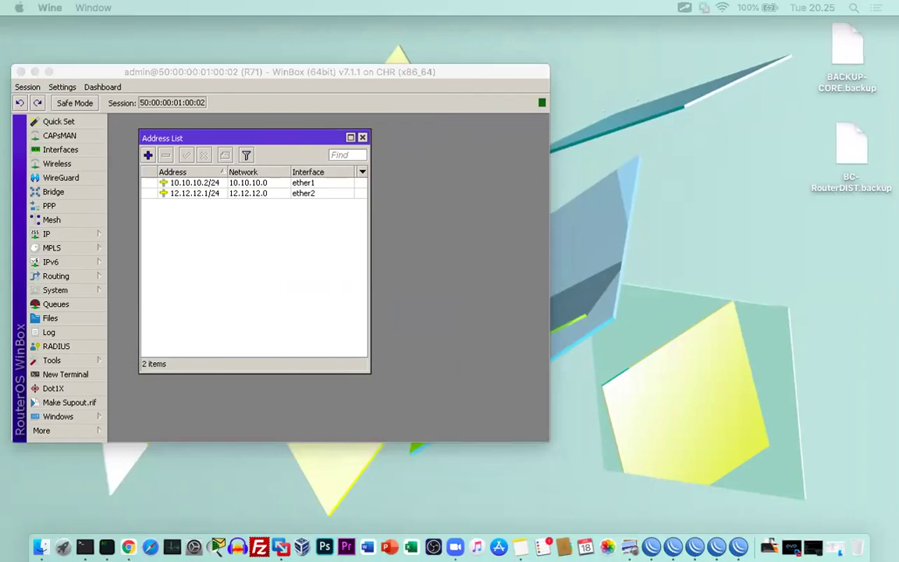
key(ctrl+Right)
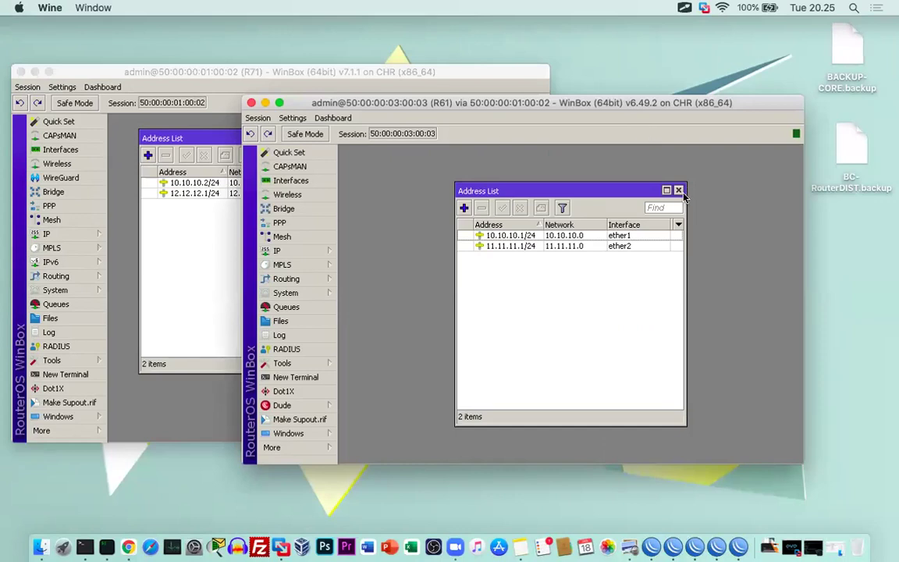
key(Escape)
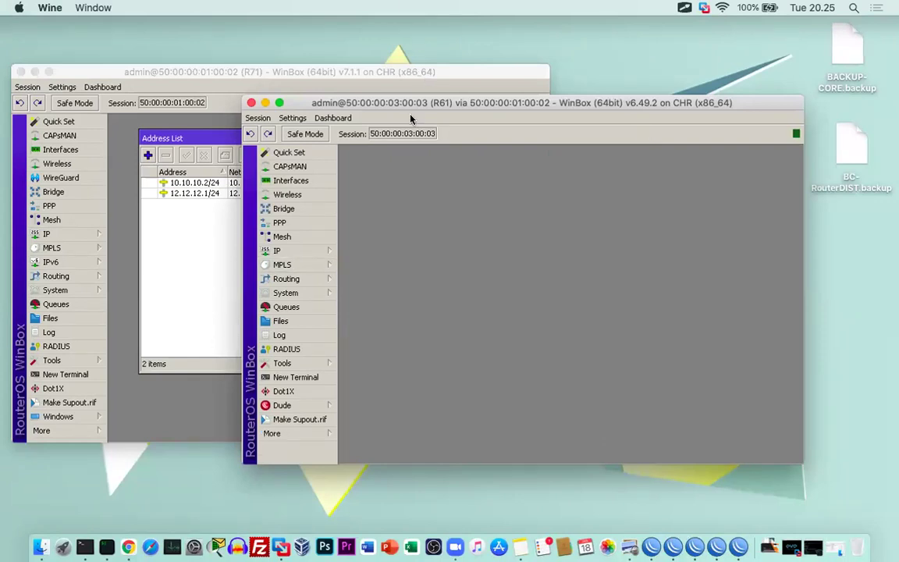
Zoom in the R61 WinBox interface by one level and show its window in full screen.
drag(418, 107, 439, 125)
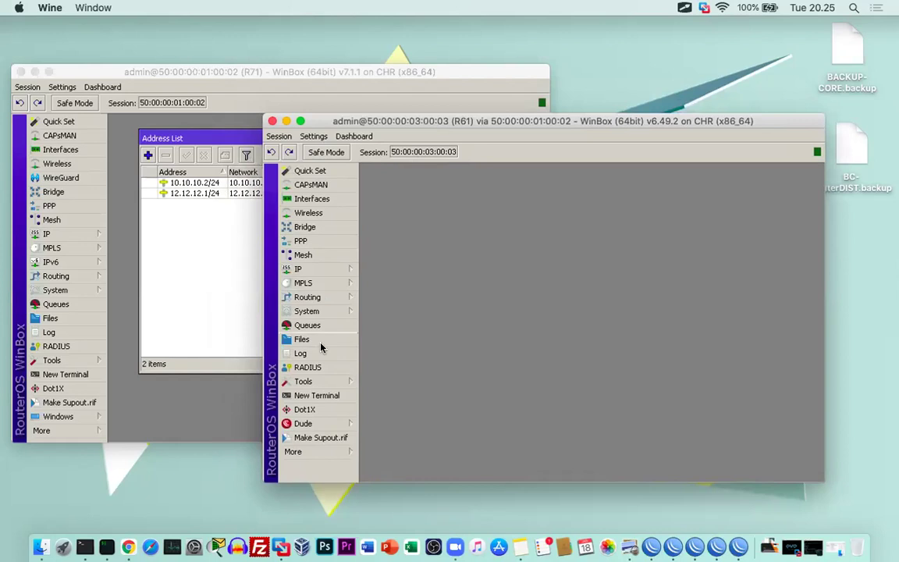
click(313, 136)
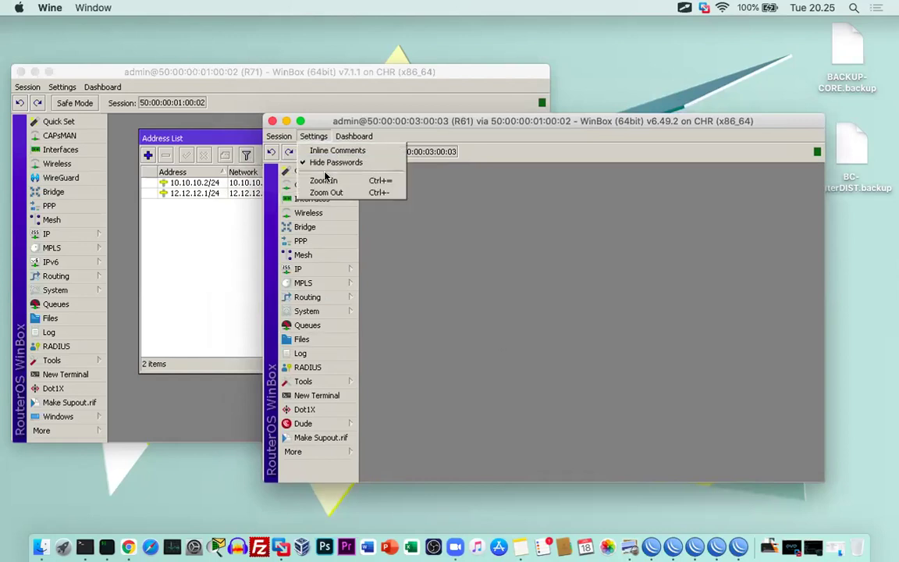
click(326, 182)
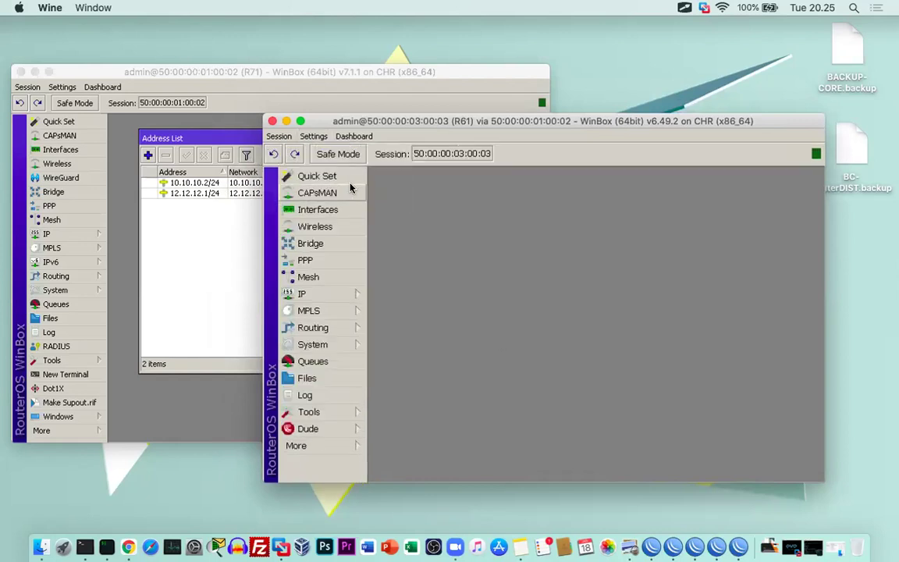
click(299, 121)
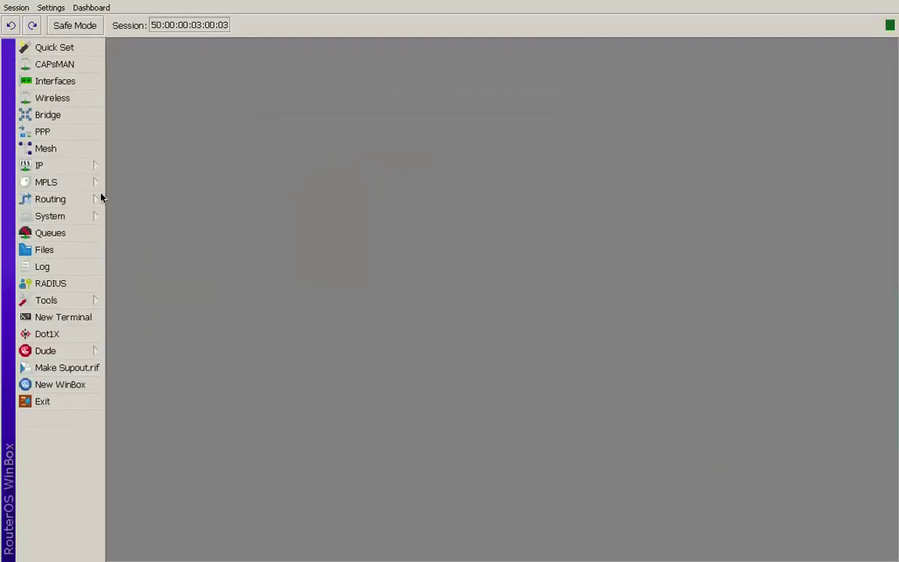
Open the BGP settings on R61 and configure the default instance with AS 100 and router ID 6.1.1.1.
click(98, 199)
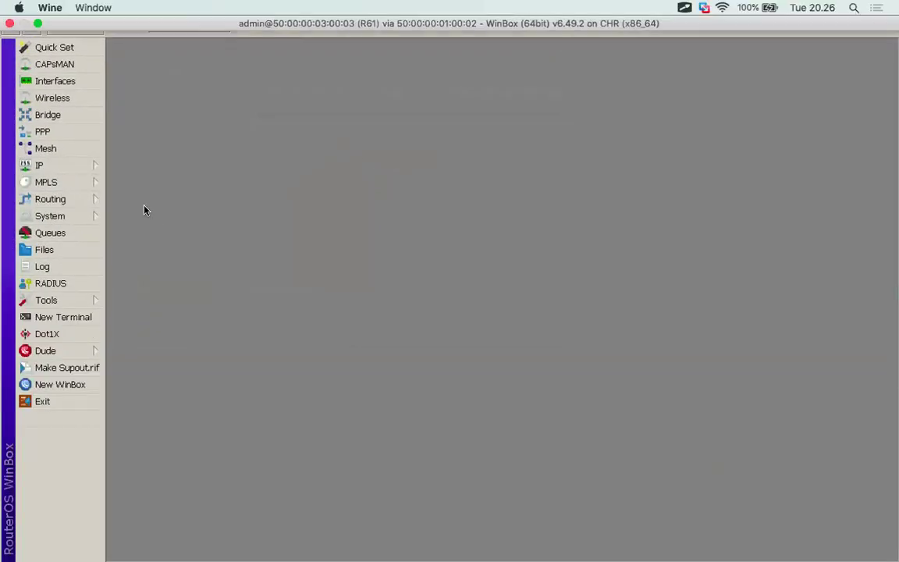
click(142, 217)
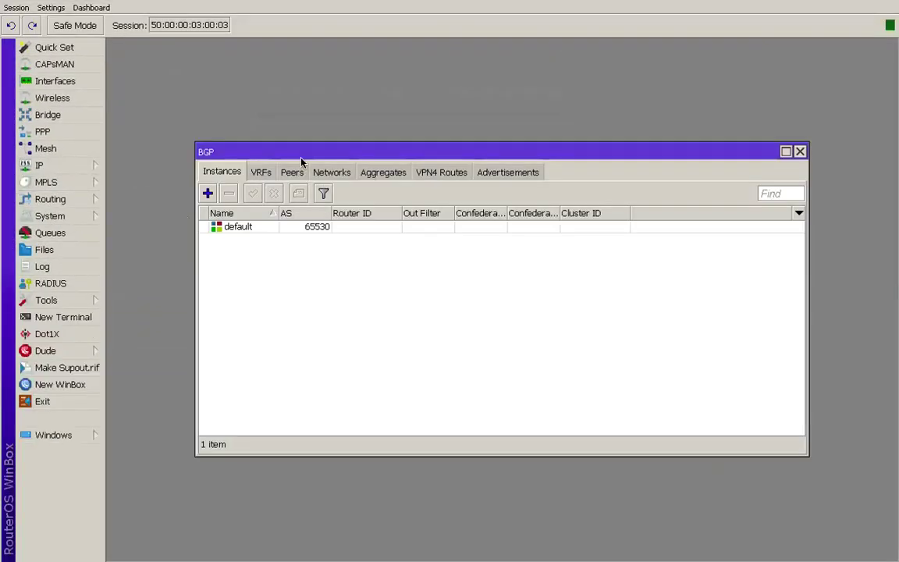
click(298, 172)
click(223, 173)
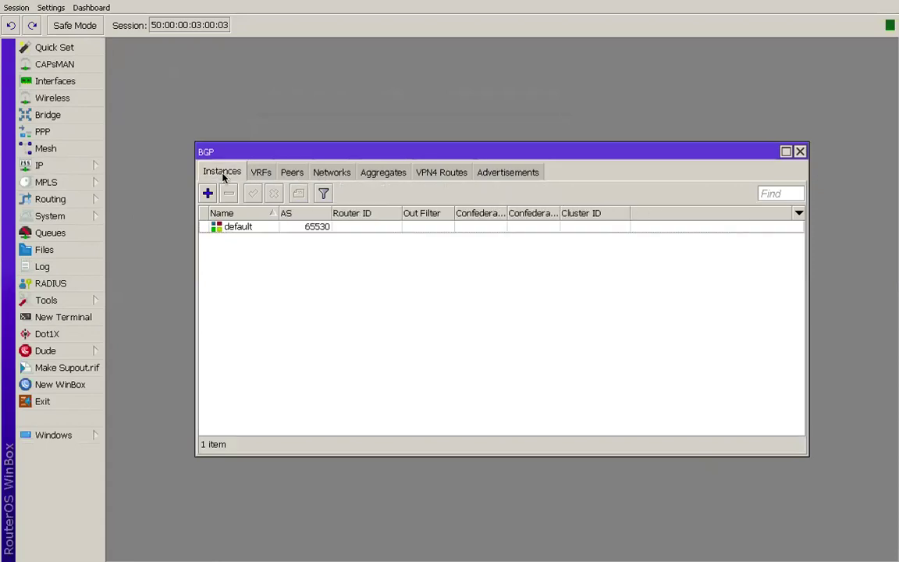
double_click(267, 227)
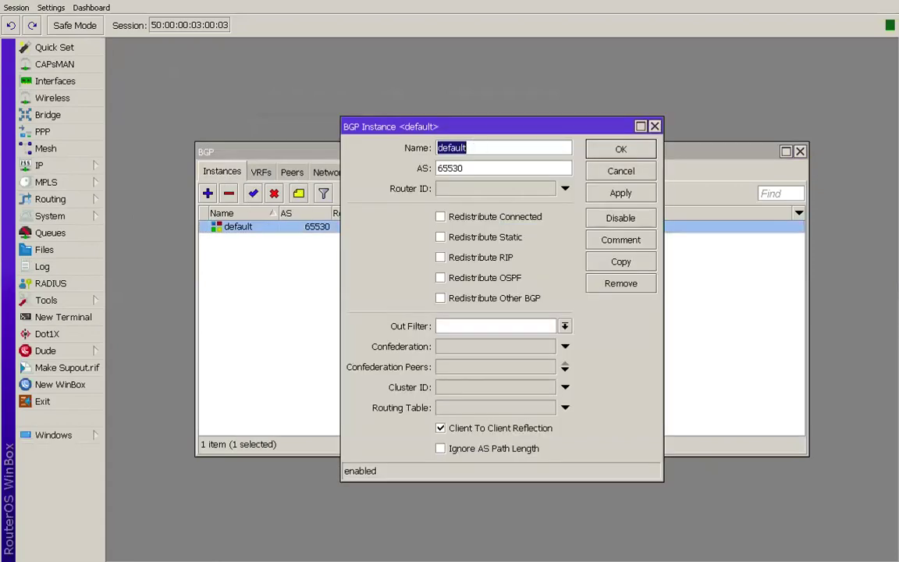
click(467, 147)
double_click(481, 168)
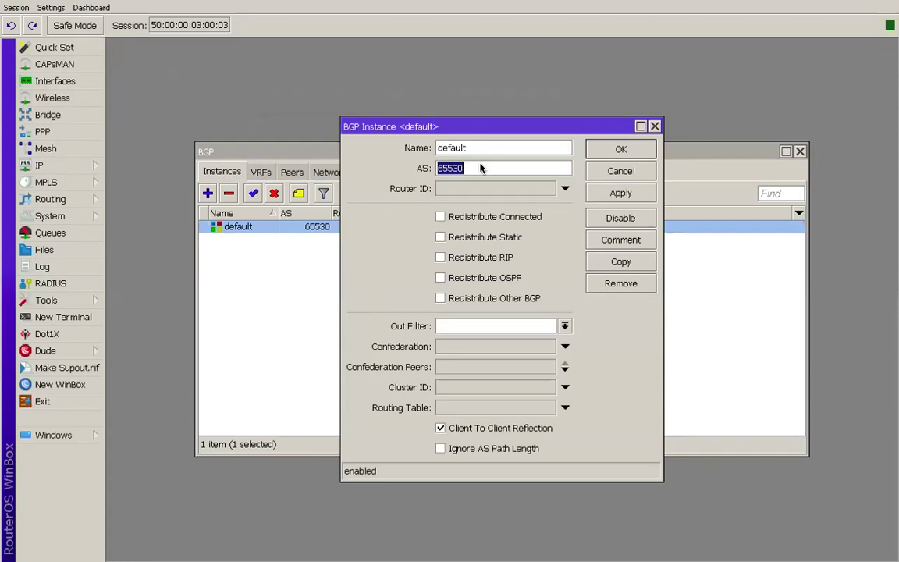
text(100)
click(501, 189)
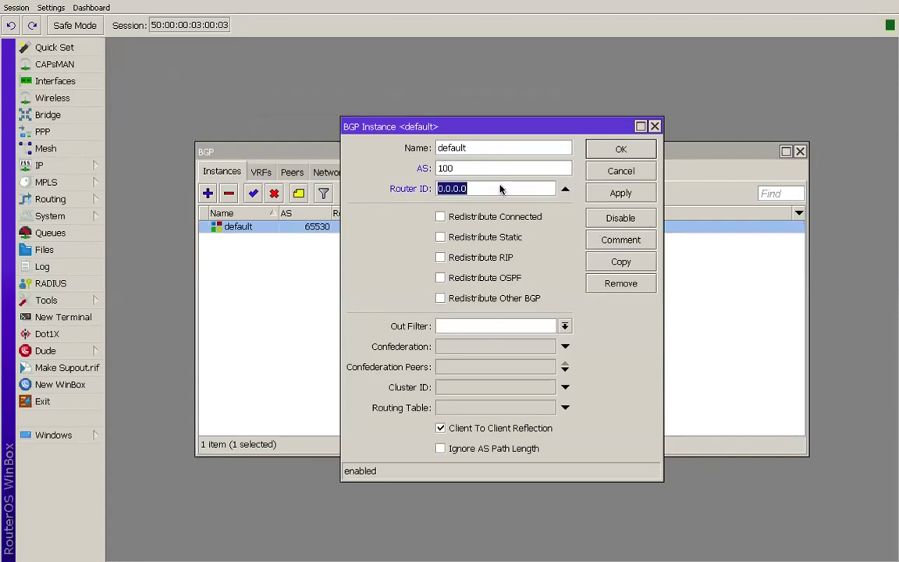
text(6.1.1.1)
click(611, 193)
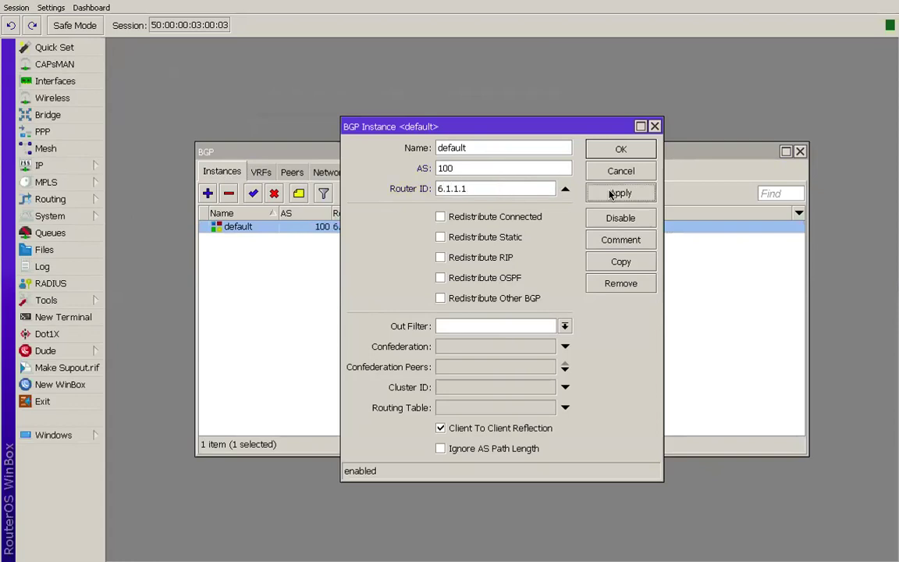
click(627, 148)
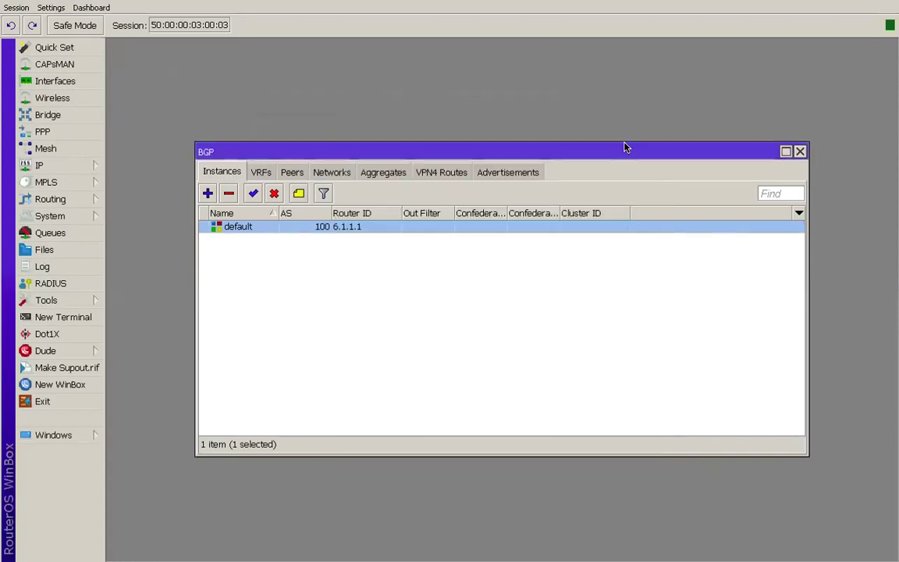
Open the BGP peers and IP address list on R61 and leave full screen to compare its addresses with R71's.
click(292, 173)
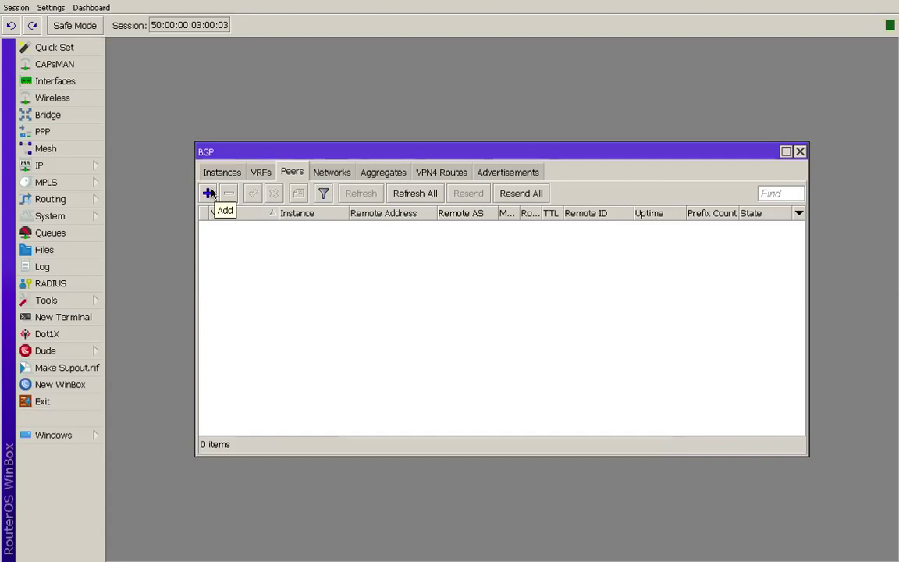
click(70, 164)
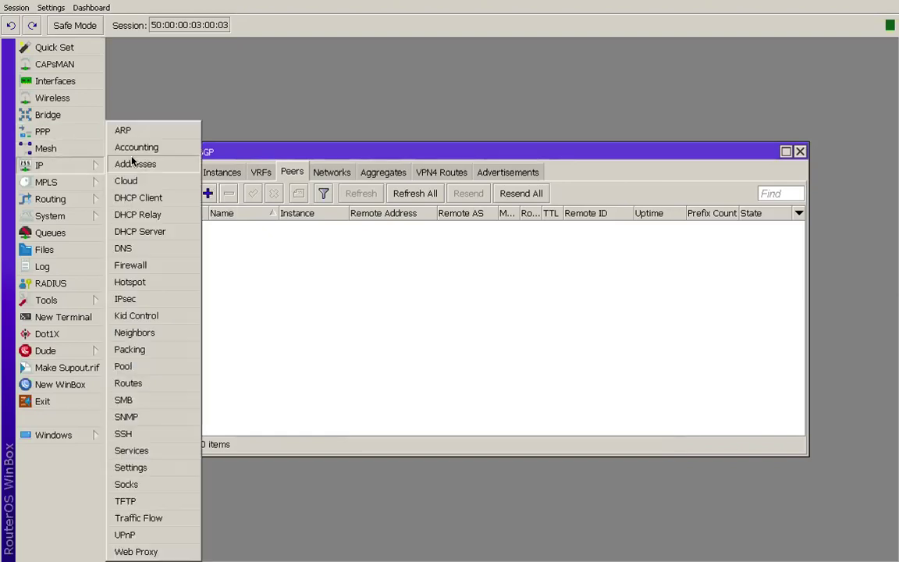
click(154, 165)
click(337, 147)
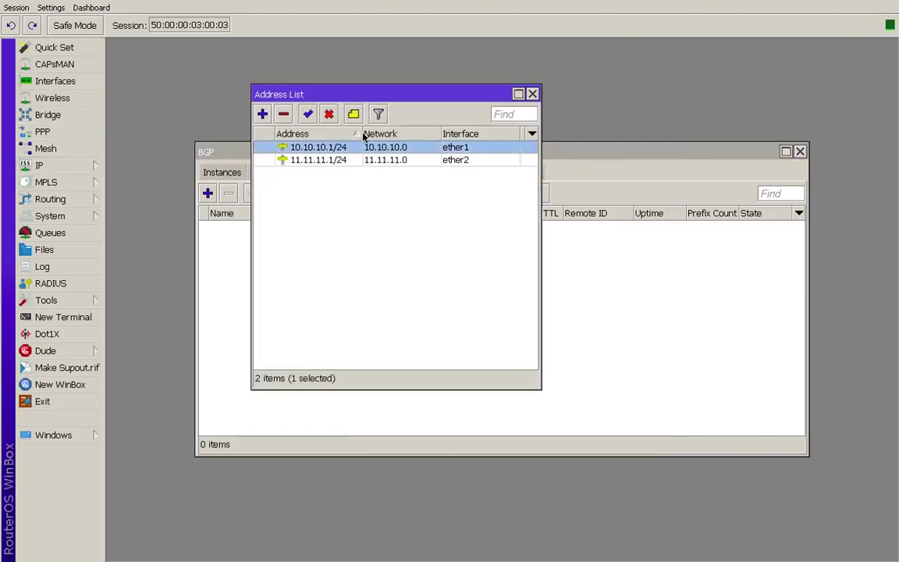
drag(317, 94, 416, 177)
mouse_move(41, 24)
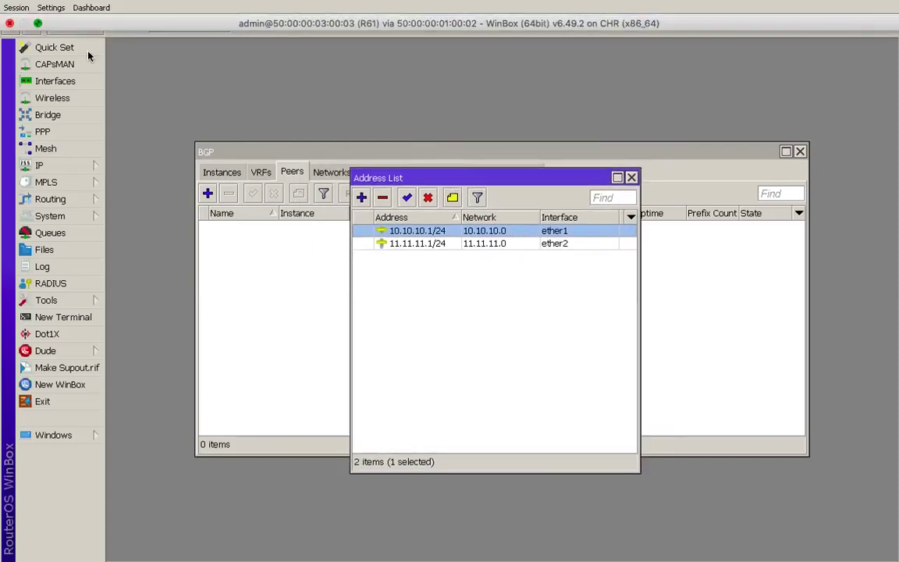
key(ctrl+super+f)
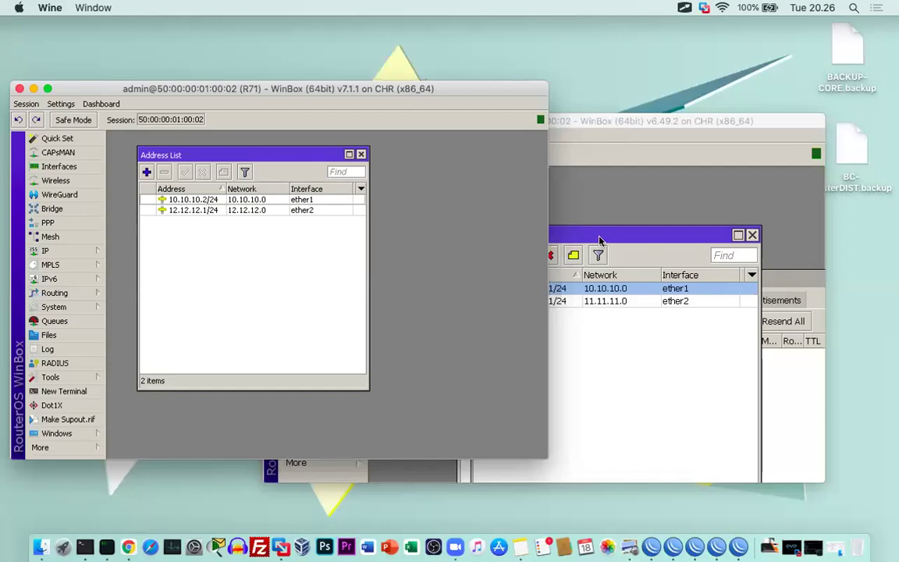
Add a BGP peer on R61 with remote address 10.10.10.2 and remote AS 200.
click(551, 195)
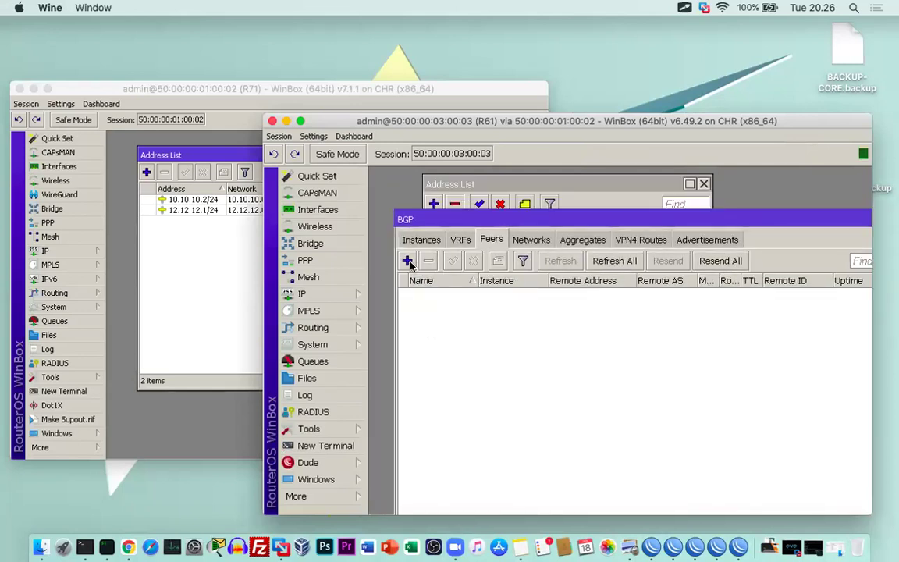
click(407, 260)
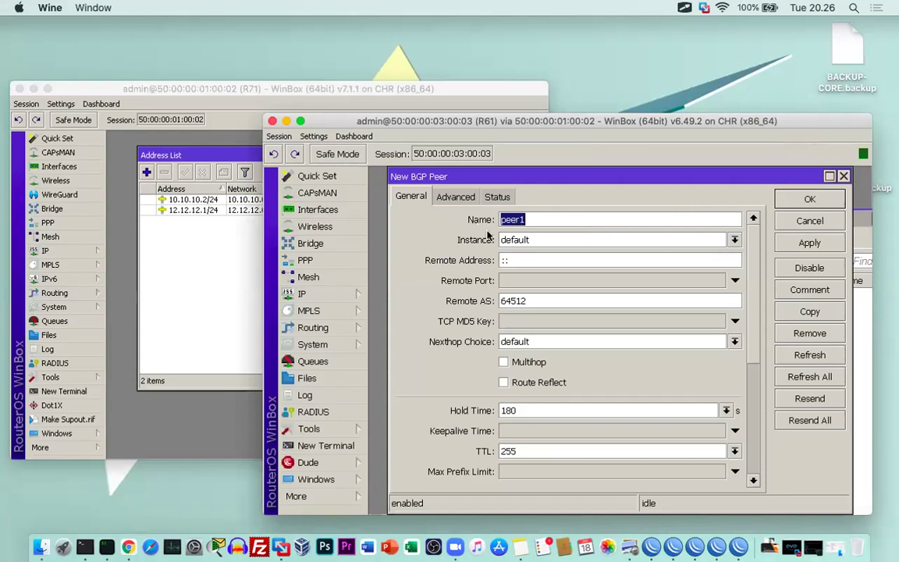
click(538, 261)
text(10.10.10.2)
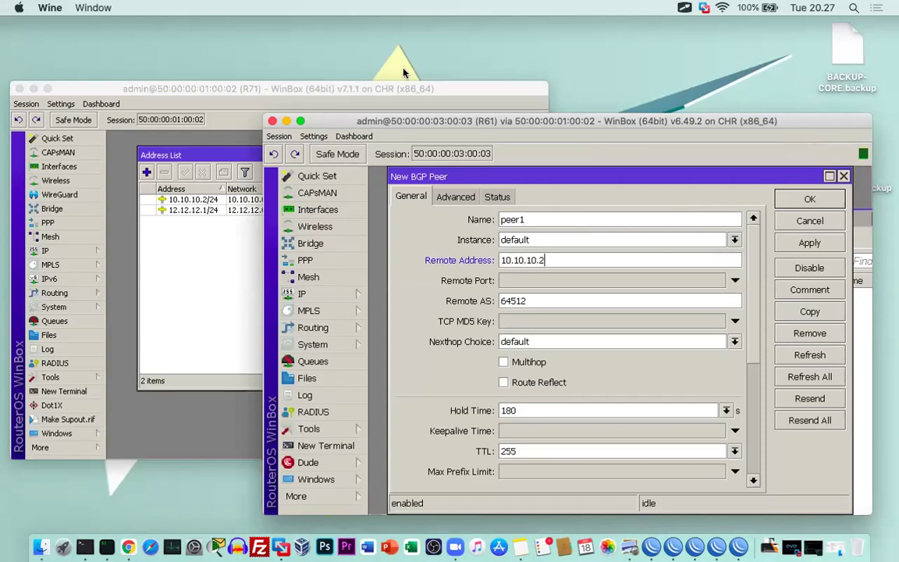
double_click(530, 300)
text(200)
click(809, 243)
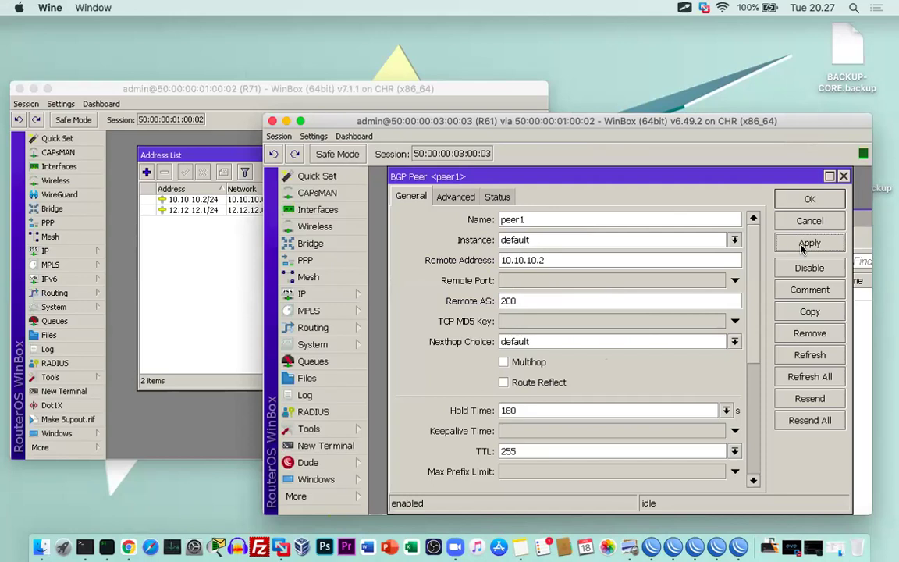
click(806, 200)
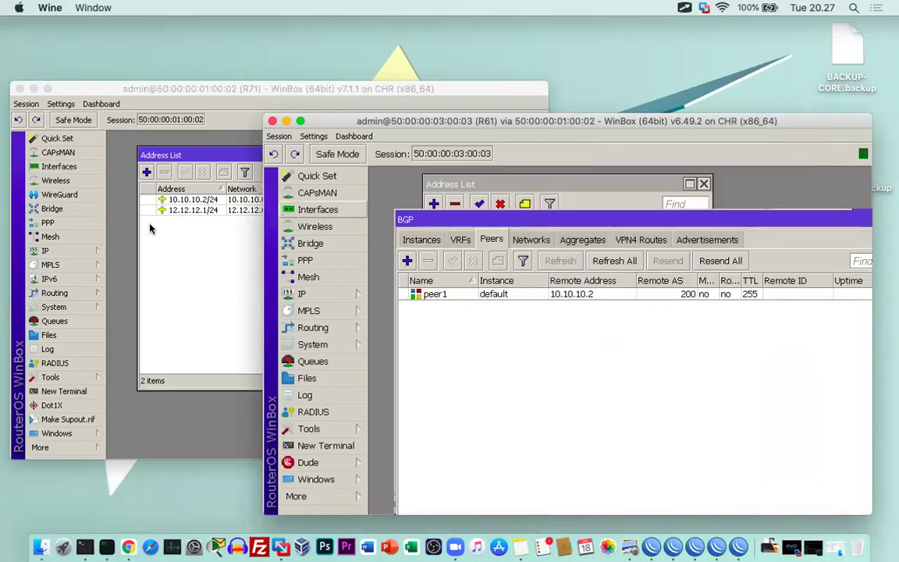
Bring the R71 WinBox session to the front and zoom in its interface by one level.
click(221, 282)
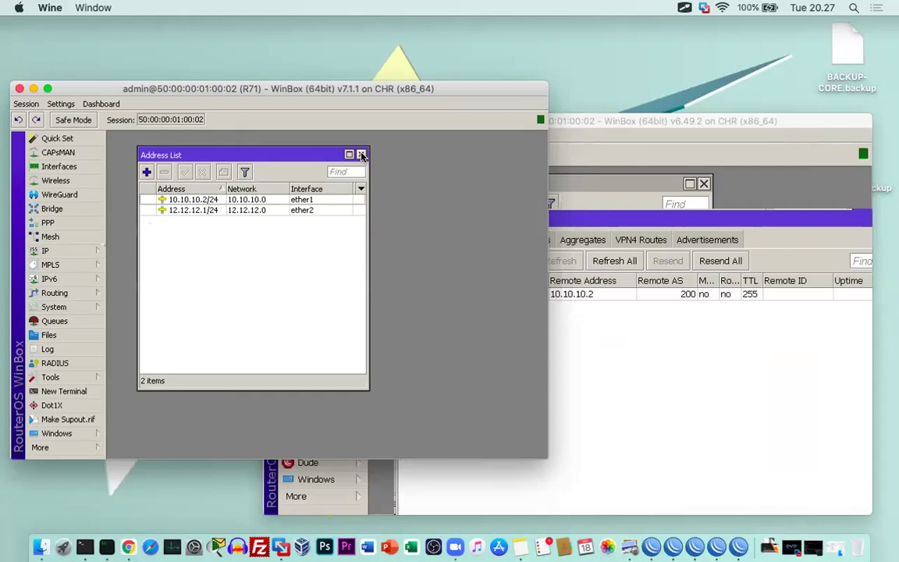
click(24, 104)
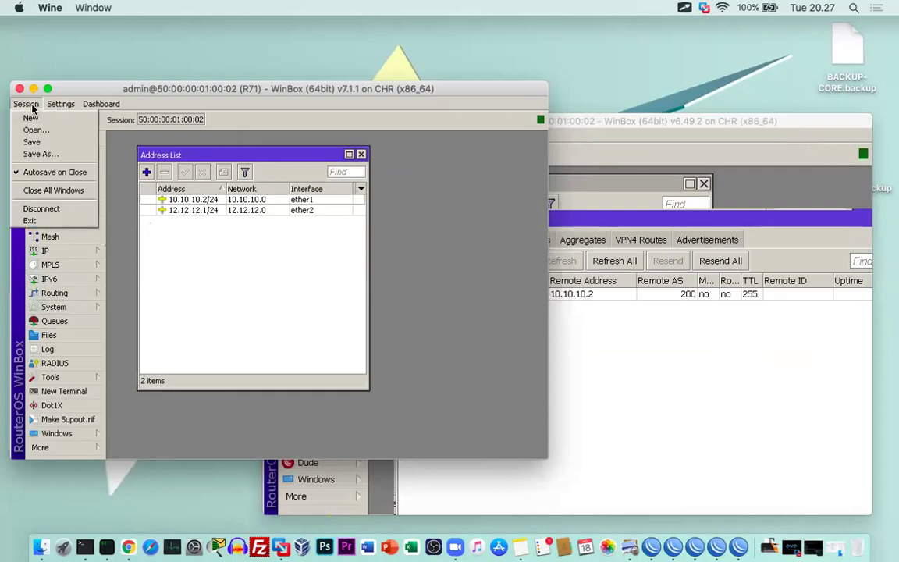
mouse_move(60, 103)
click(71, 148)
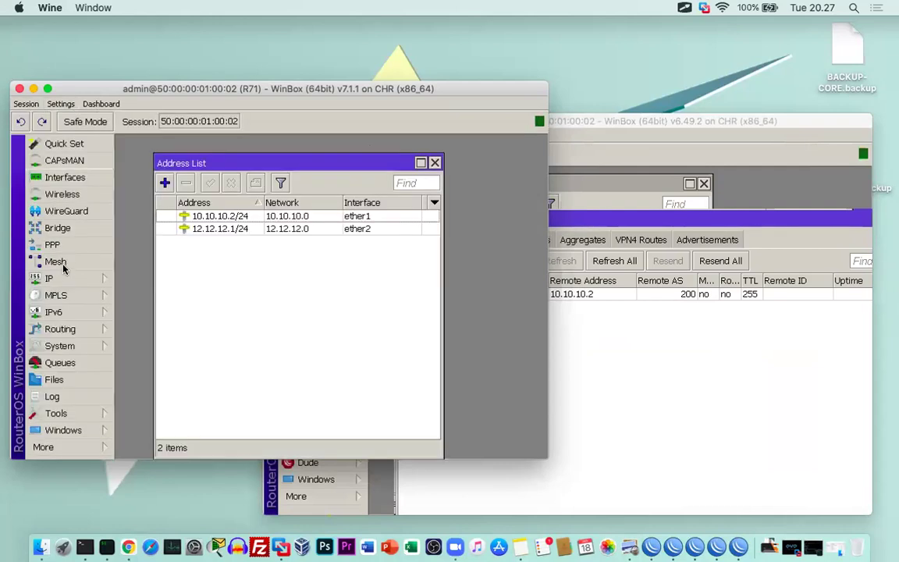
Open the default BGP template on R71 and set its AS to 200.
click(63, 328)
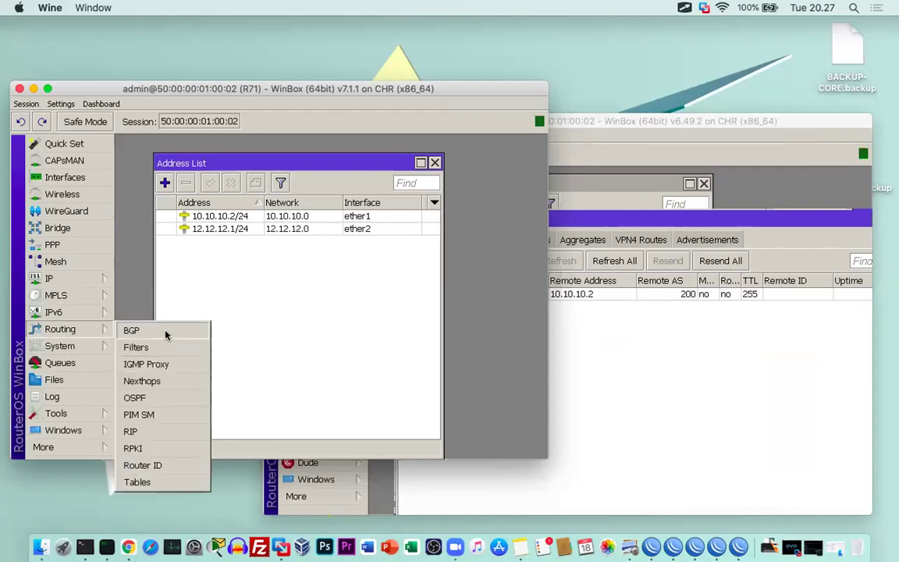
click(162, 331)
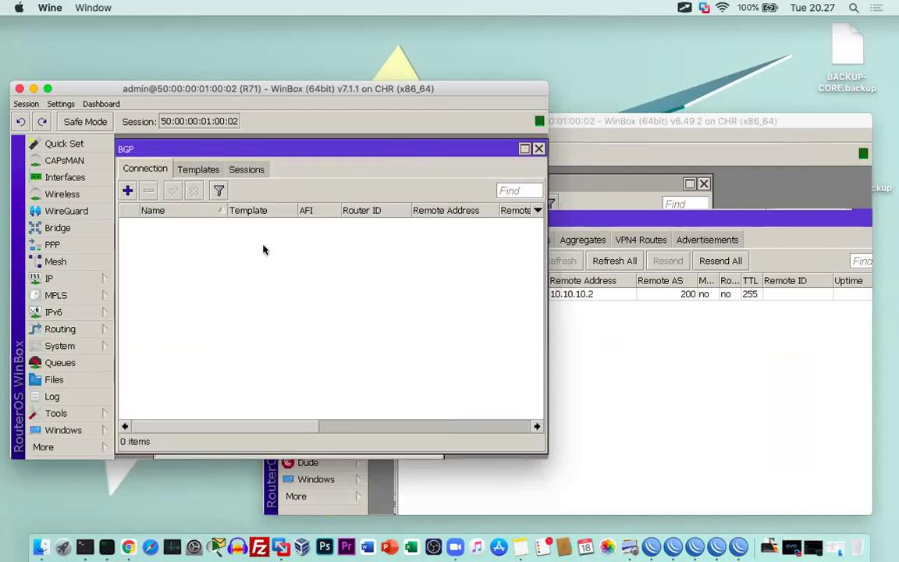
click(199, 173)
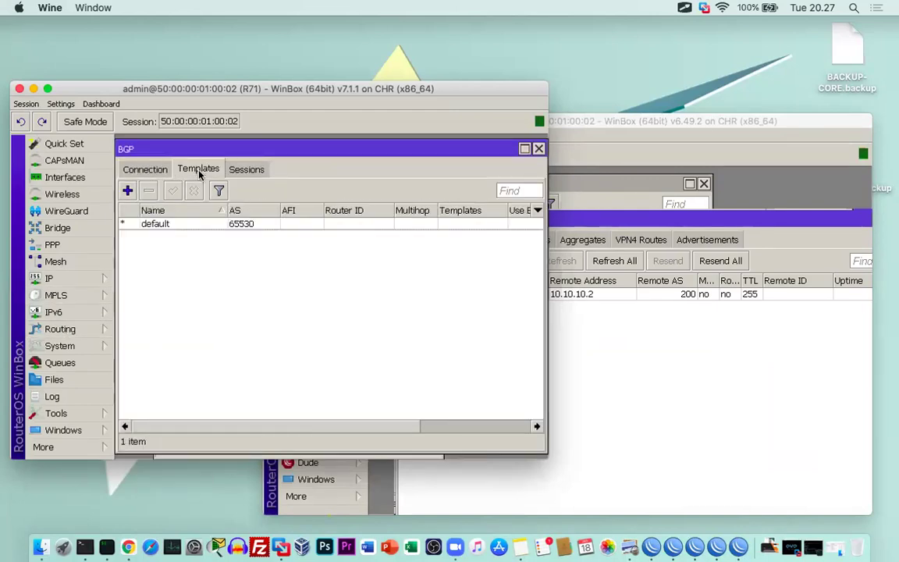
click(160, 227)
double_click(160, 227)
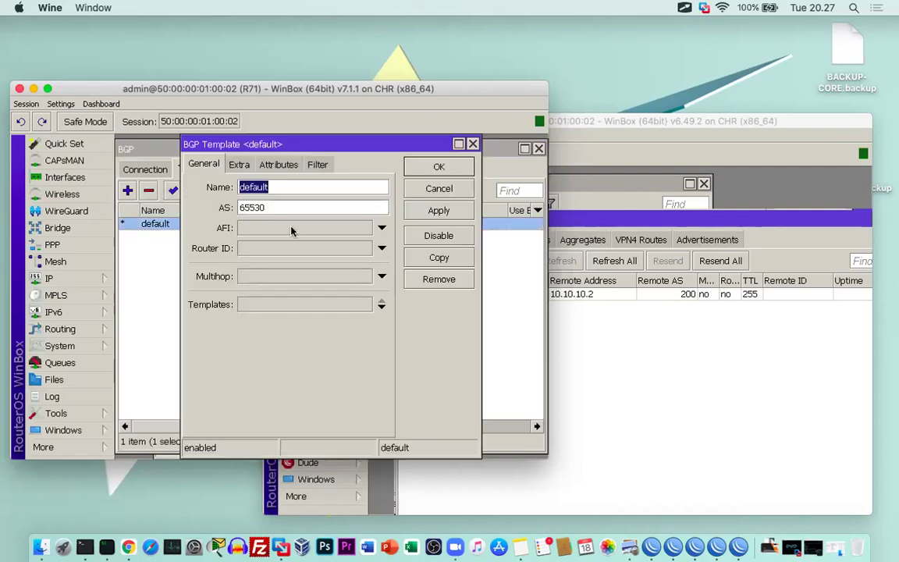
double_click(296, 208)
text(200)
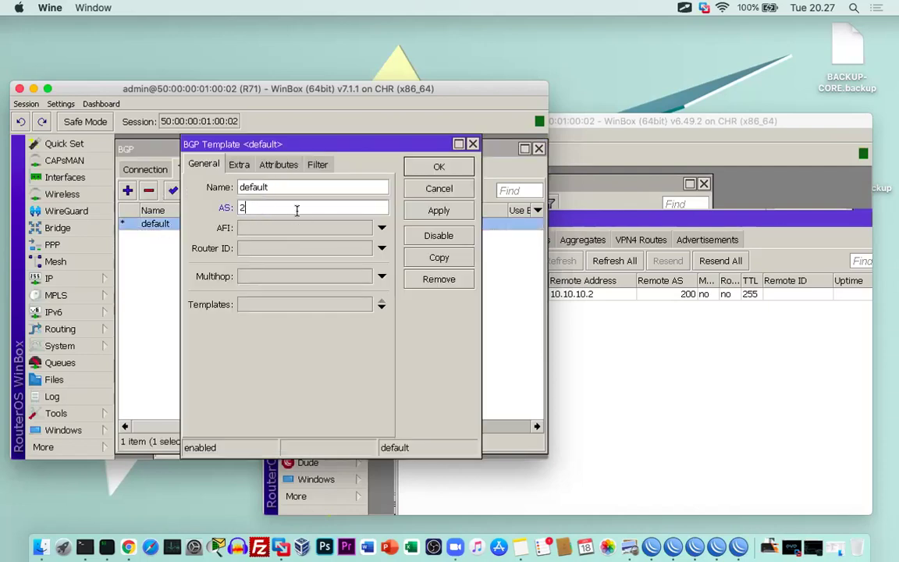
Enable the ip address family, set the router ID to 7.1.1.1, and save the default template.
click(258, 228)
click(212, 227)
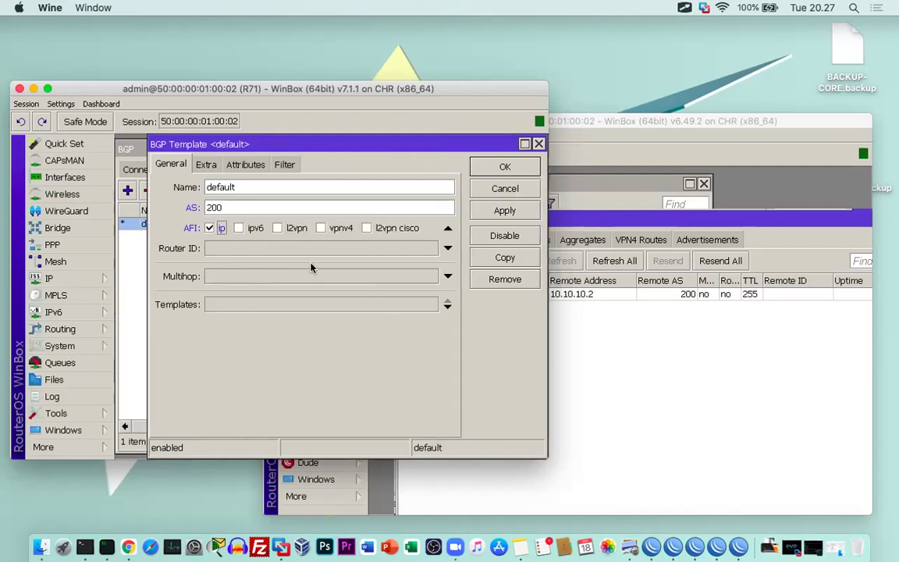
double_click(234, 248)
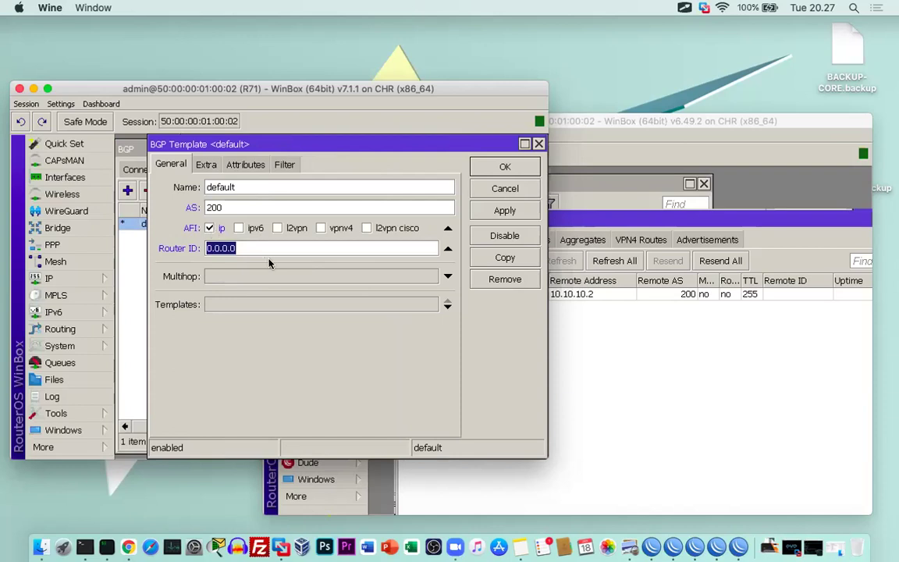
text(7.1.1.1)
click(504, 211)
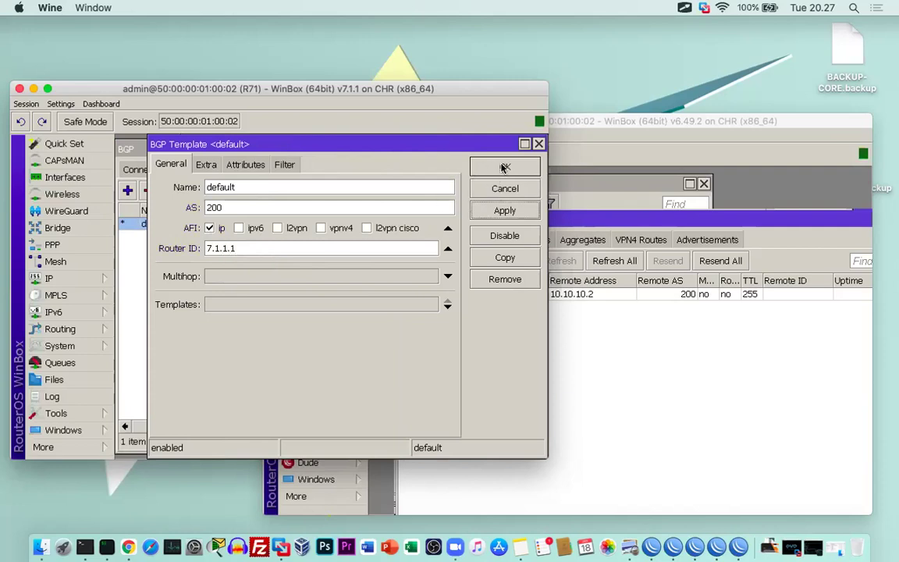
click(504, 168)
click(191, 252)
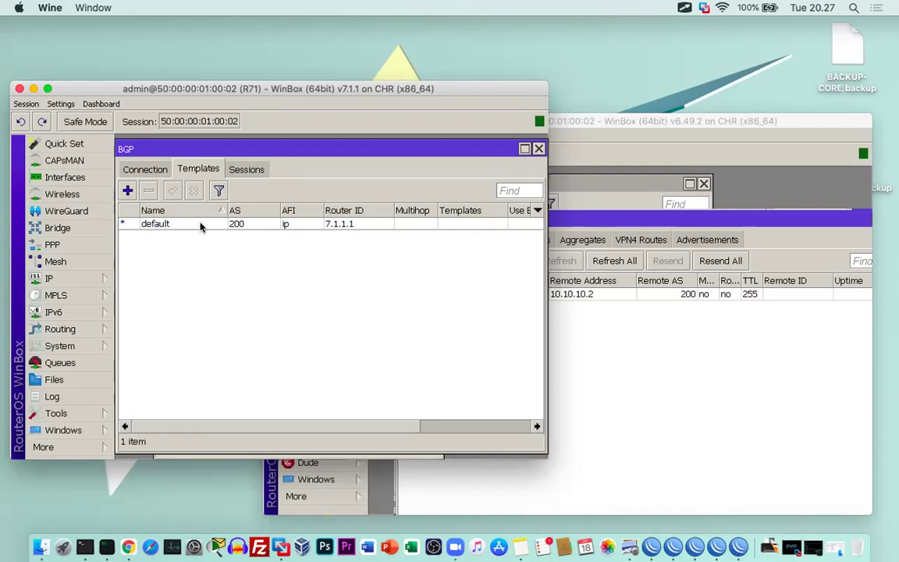
Start a new BGP connection on R71 and name it peer-R61.
click(150, 168)
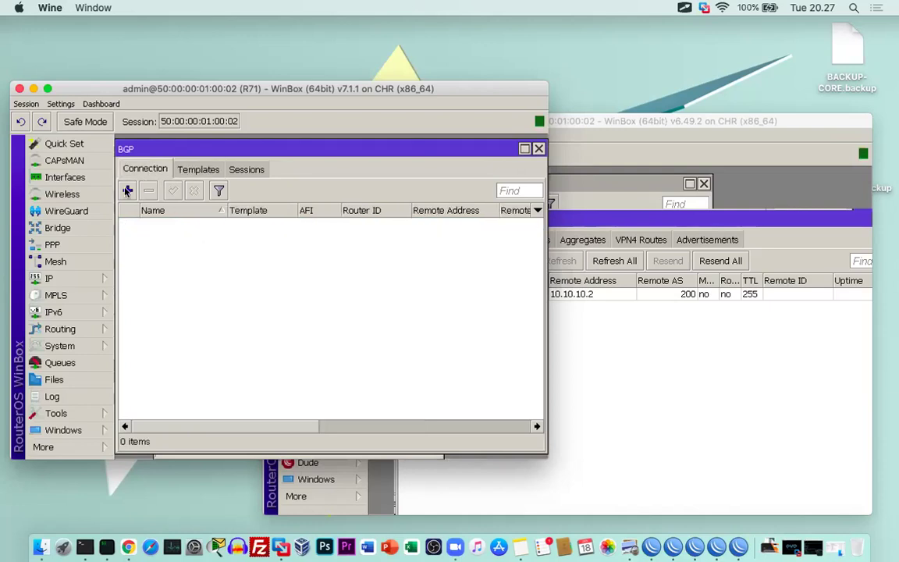
click(129, 191)
drag(298, 136, 283, 136)
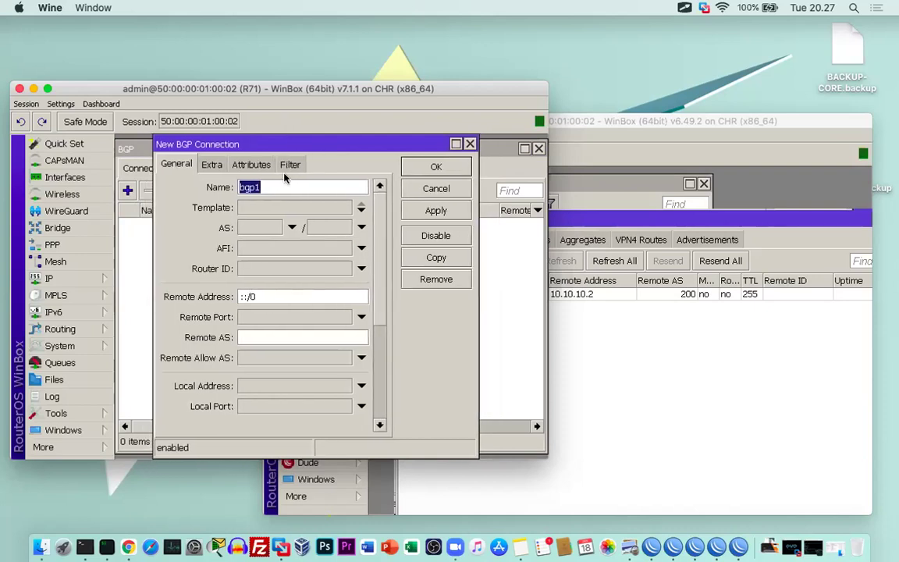
text(ope)
key(BackSpace)
key(BackSpace)
key(BackSpace)
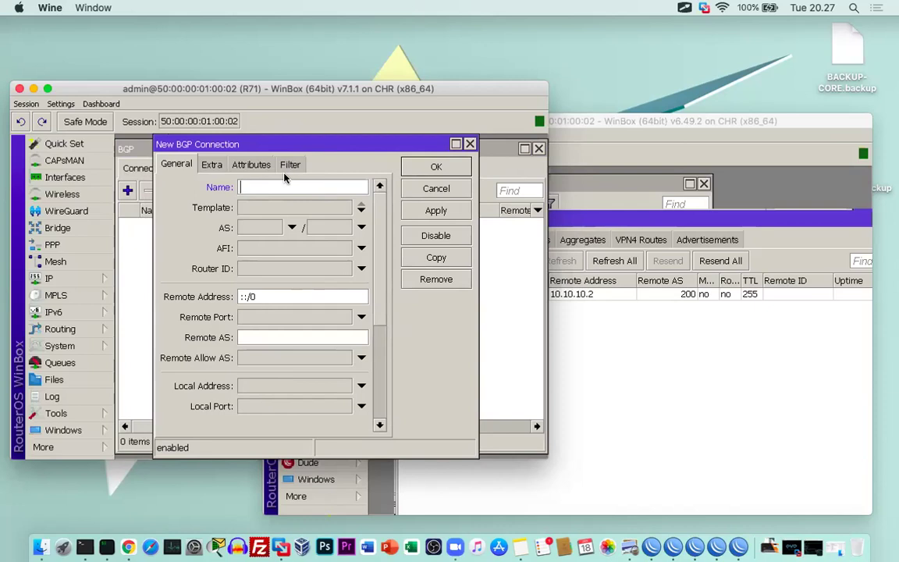
text(p-61)
key(BackSpace)
key(BackSpace)
text(eer)
key(BackSpace)
key(BackSpace)
text(er-R61)
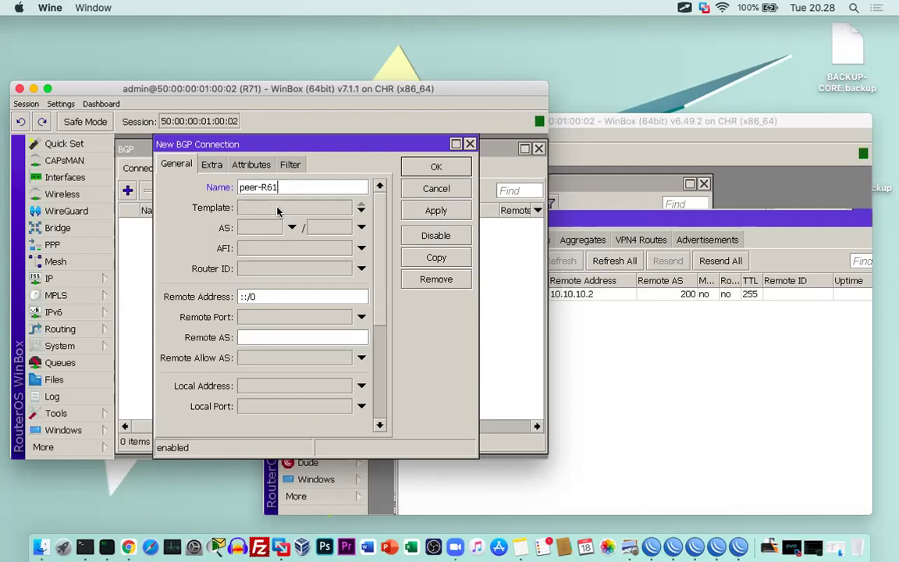
Assign the default template to the connection, with remote address 10.10.10.1 and remote AS 100, checking the address against R61's address list.
click(277, 207)
click(291, 210)
click(291, 209)
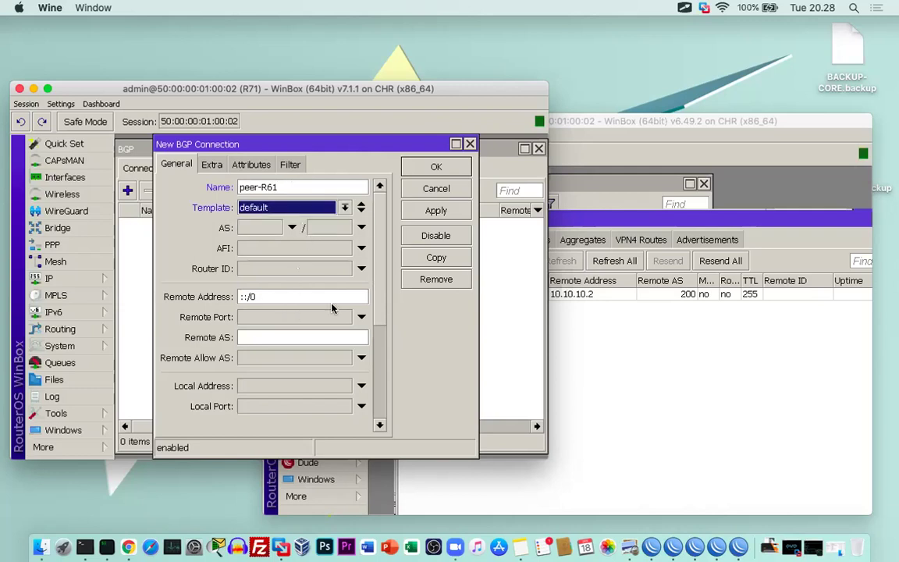
click(308, 295)
double_click(309, 295)
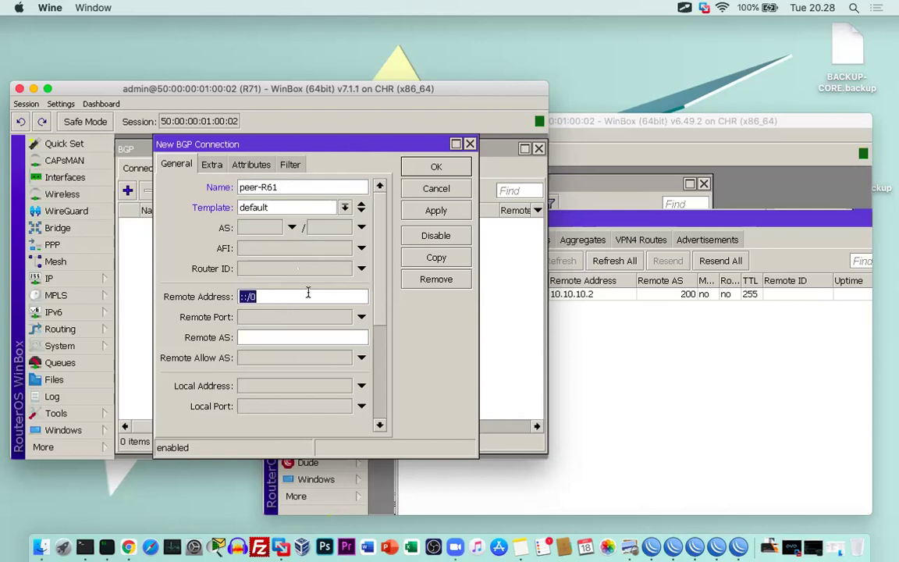
text(10.10.10.)
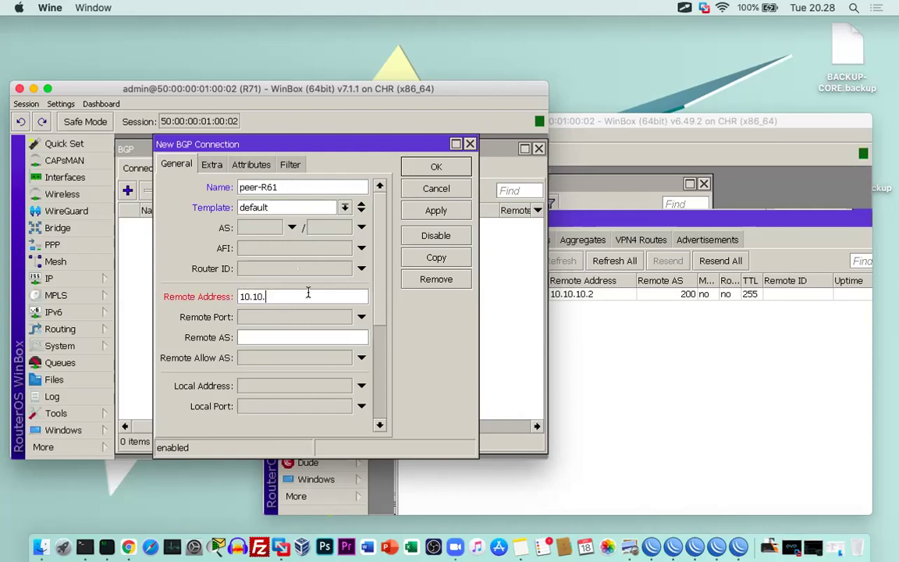
click(627, 185)
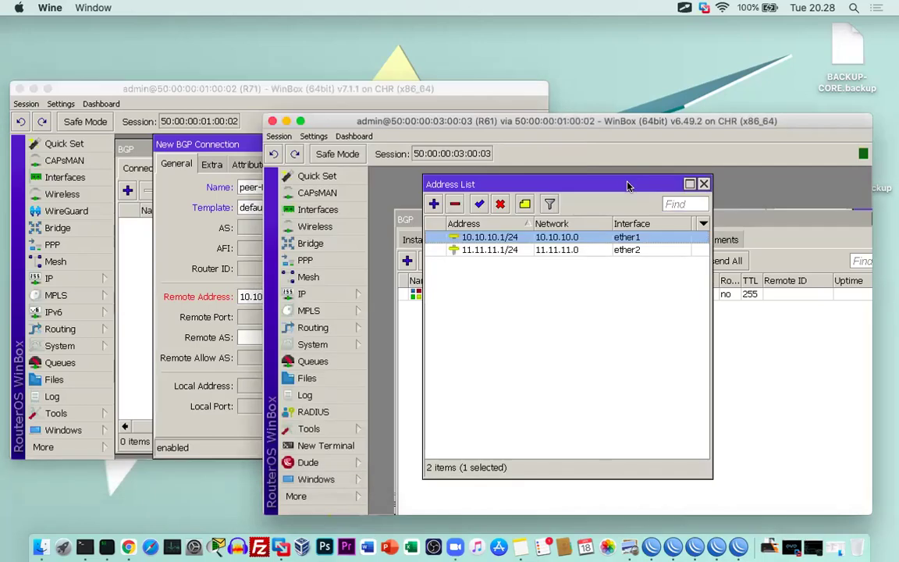
click(225, 300)
text(1)
text(10)
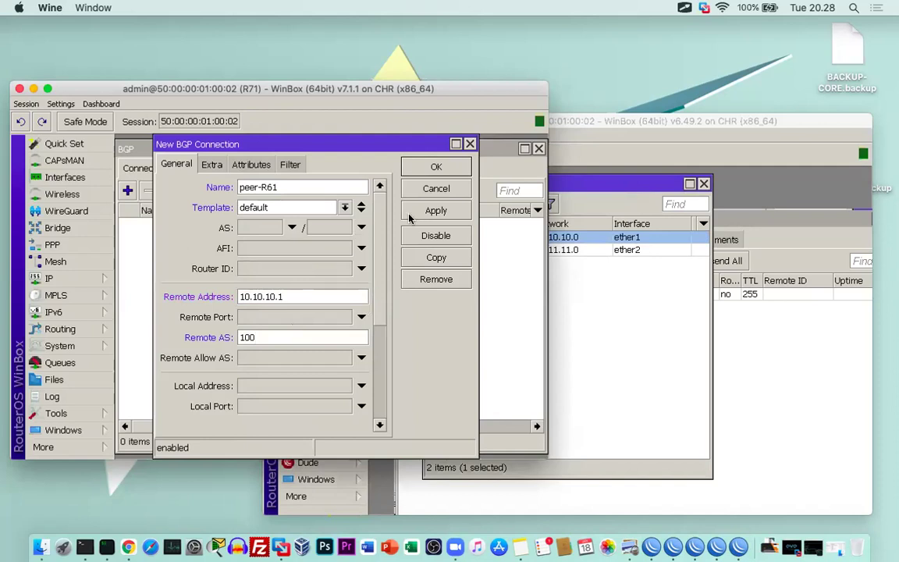
Set the connection's local address to 10.10.10.2 and check it against R71's IP address list.
drag(382, 283, 384, 306)
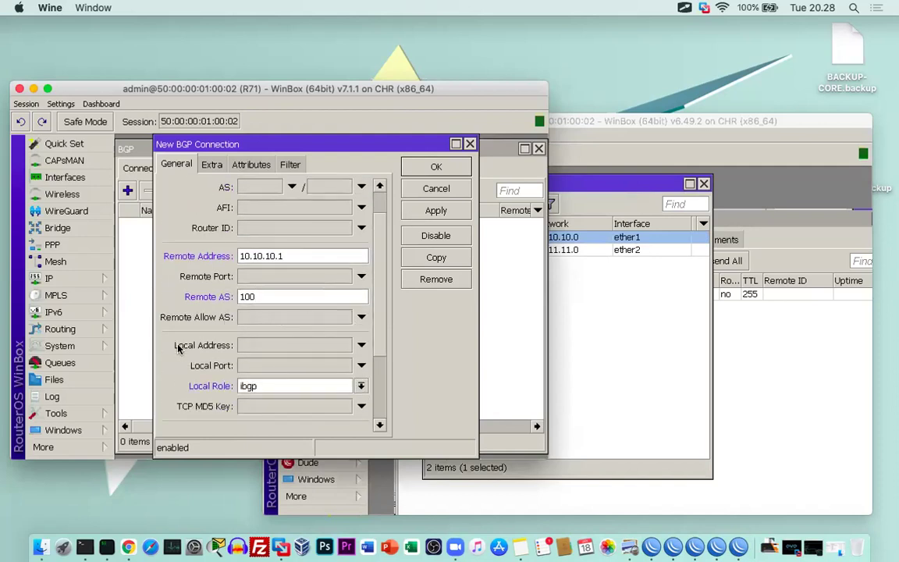
click(250, 345)
text(10.10.10.2)
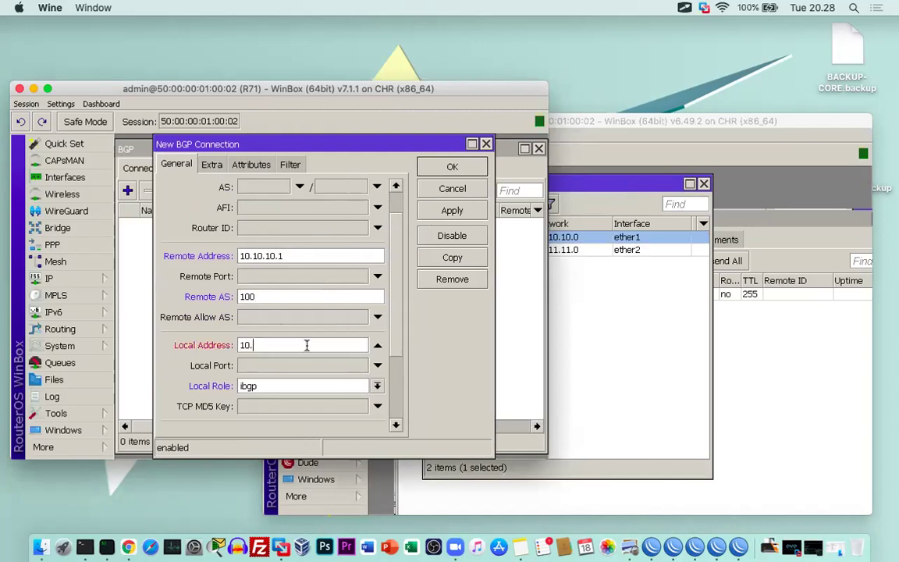
drag(252, 146, 249, 231)
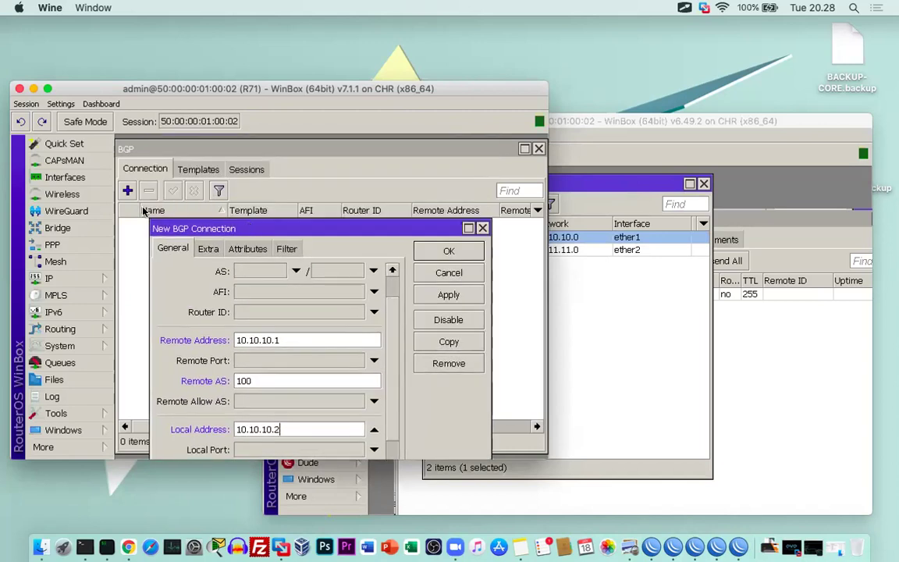
click(60, 277)
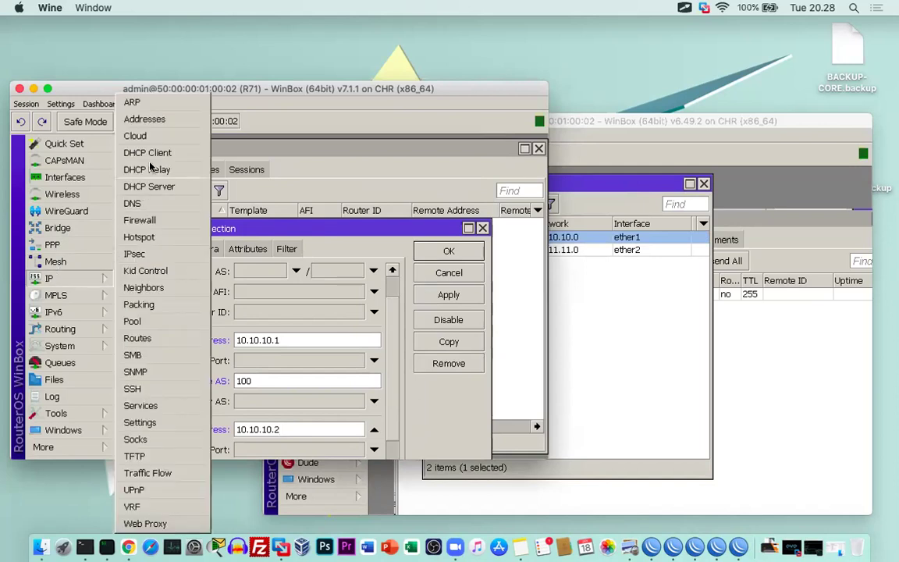
click(148, 120)
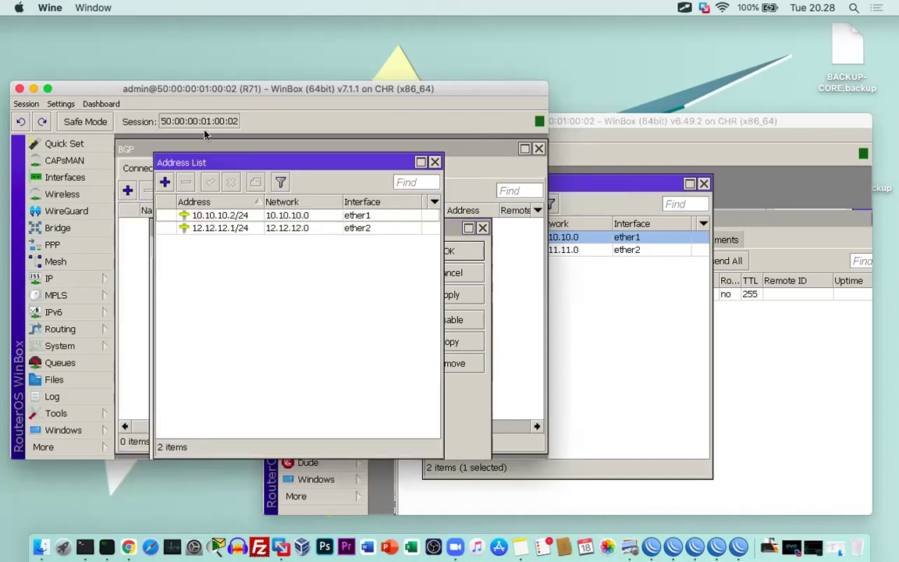
click(434, 163)
drag(316, 221, 319, 153)
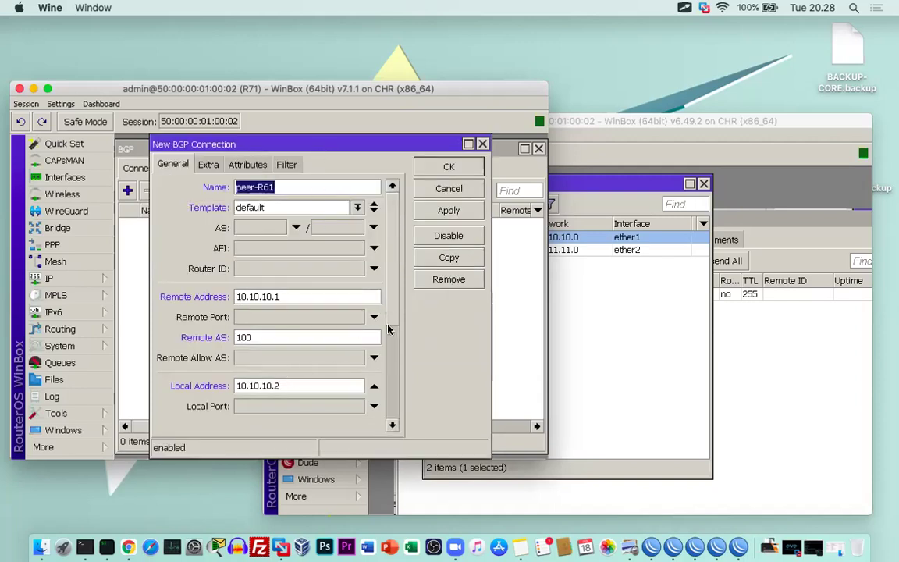
Check the local role options, keep ibgp, and save the new BGP connection.
scroll(389, 330, down, 3)
click(301, 348)
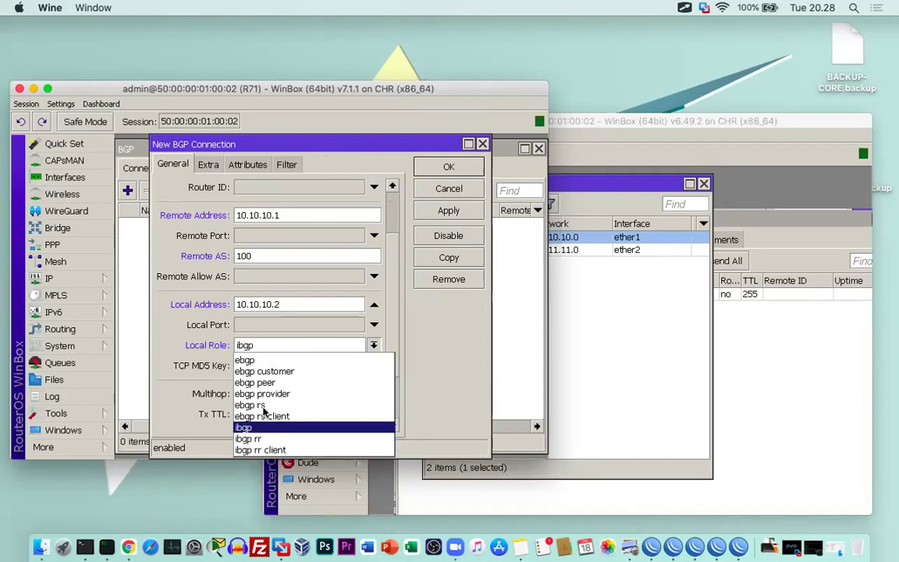
click(446, 208)
click(445, 207)
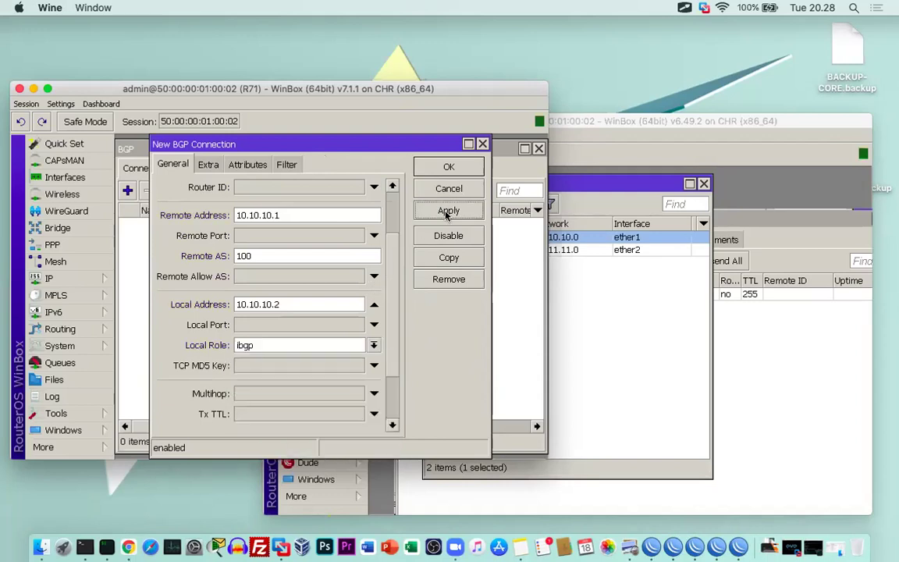
click(500, 167)
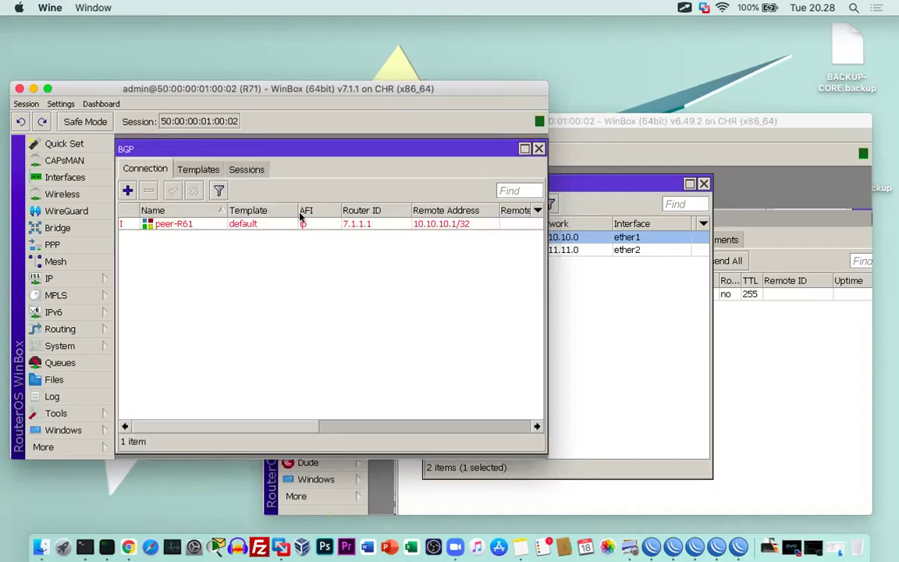
Reopen the peer-R61 connection, review its settings, and change its local role to ebgp.
double_click(125, 224)
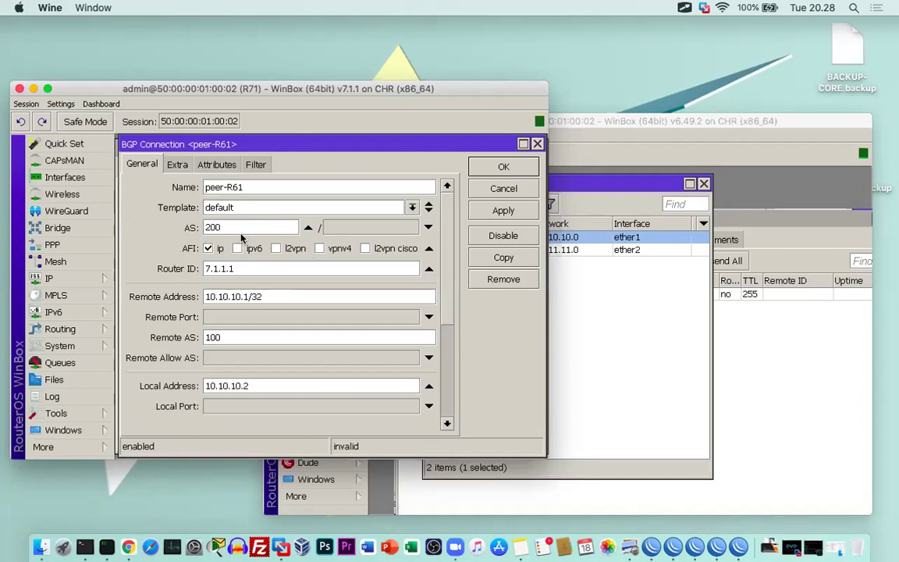
scroll(271, 317, down, 5)
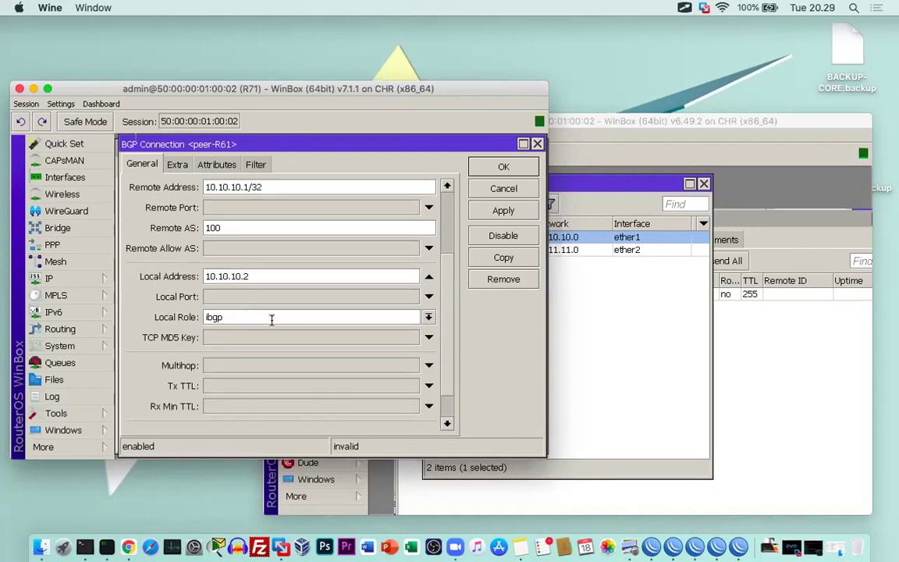
scroll(271, 321, up, 2)
scroll(272, 321, up, 2)
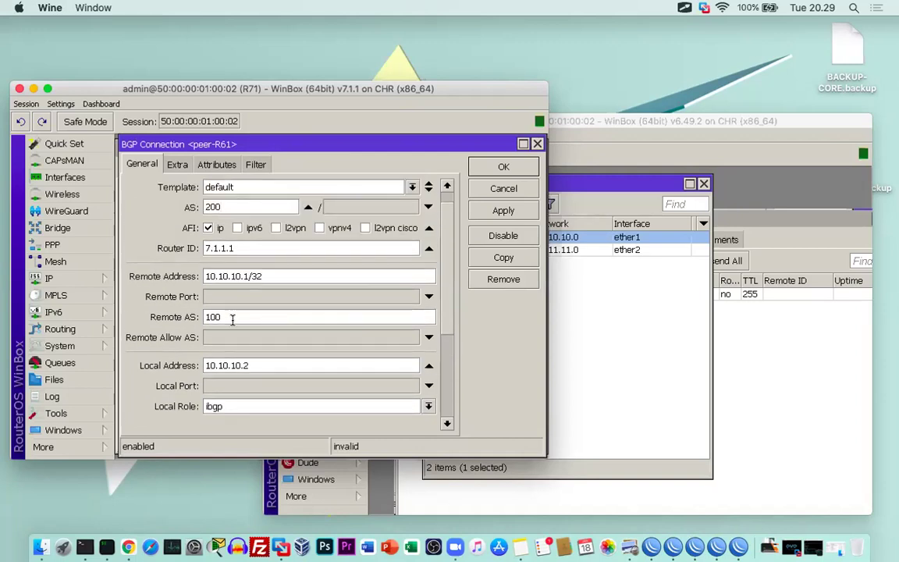
scroll(235, 319, up, 1)
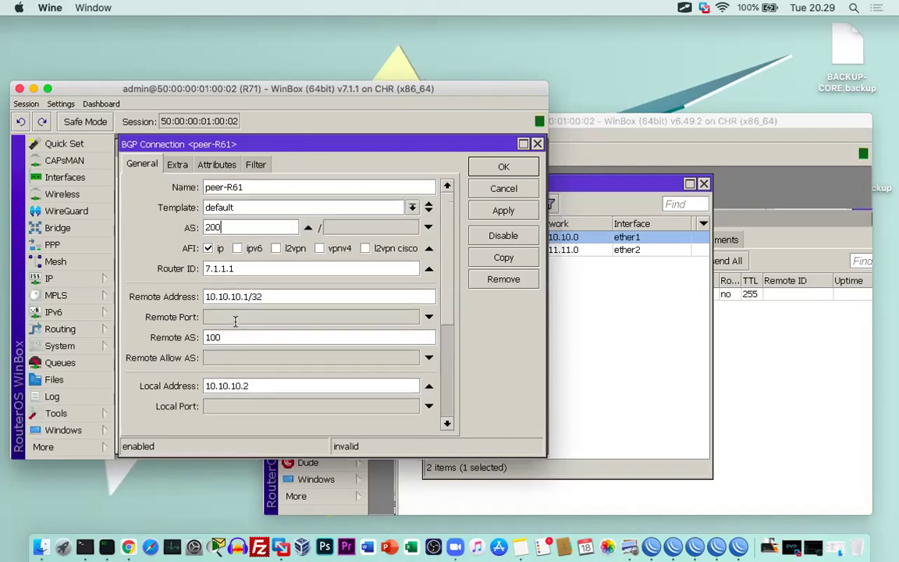
scroll(237, 324, down, 6)
click(242, 277)
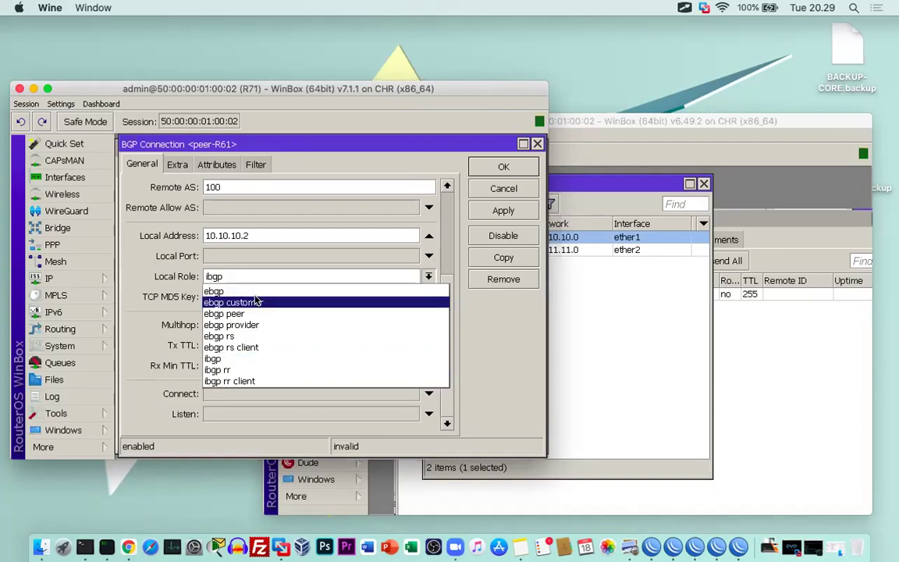
click(269, 293)
click(493, 204)
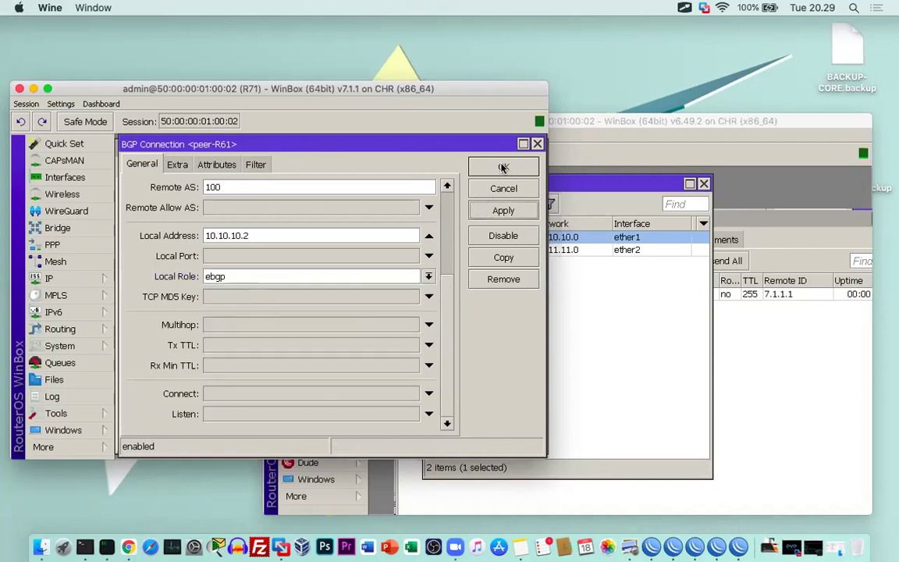
key(Escape)
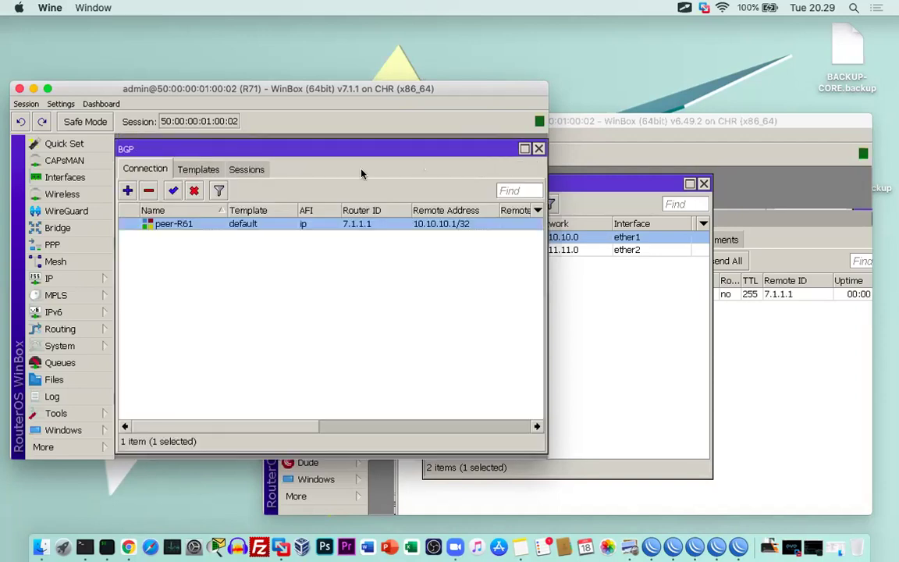
Bring the R61 session to the front and select its BGP peer to check the peering status.
click(764, 357)
click(501, 299)
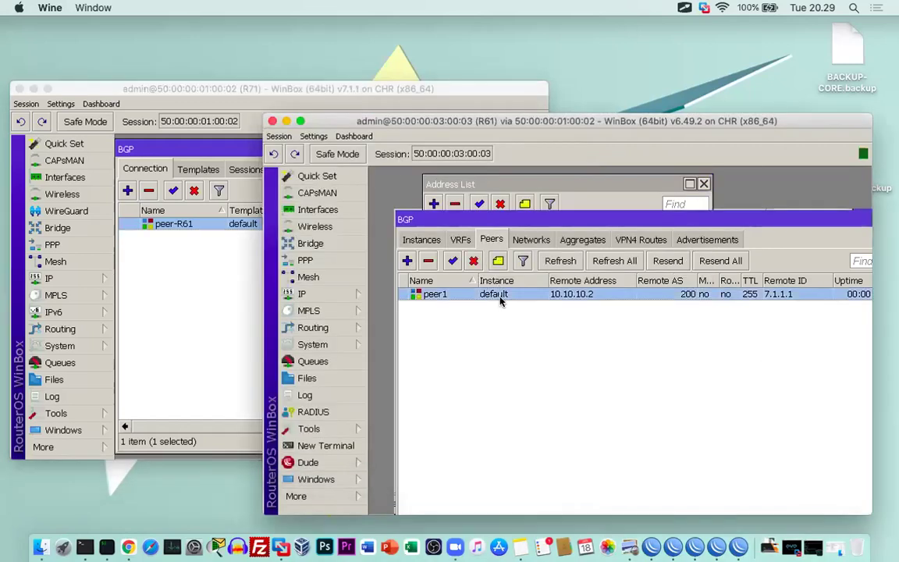
Open the details of R61's peer1 to check its peering state, close them, and return to the peer list.
double_click(501, 300)
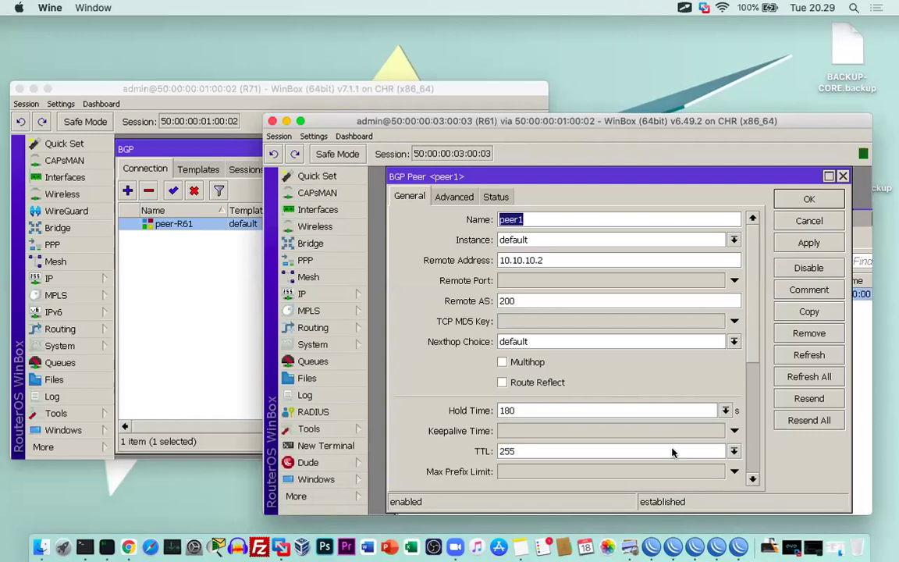
key(Escape)
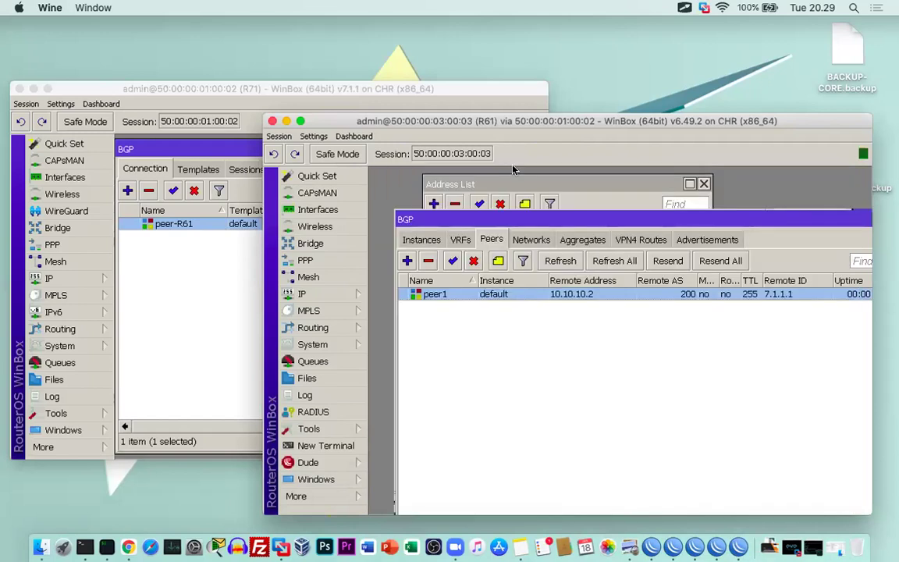
click(665, 243)
click(491, 239)
Switch to the R71 session and inspect the details of its BGP session with R61.
click(165, 173)
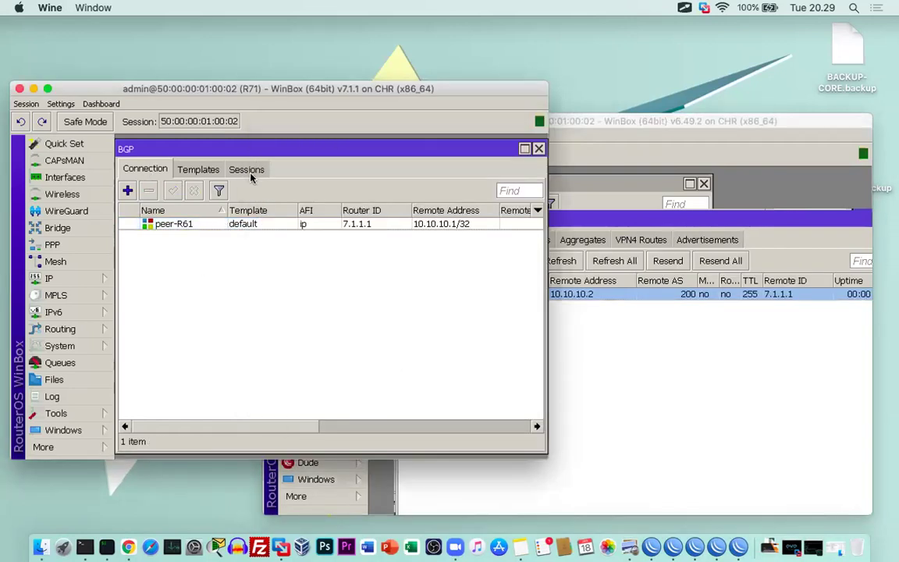
click(248, 173)
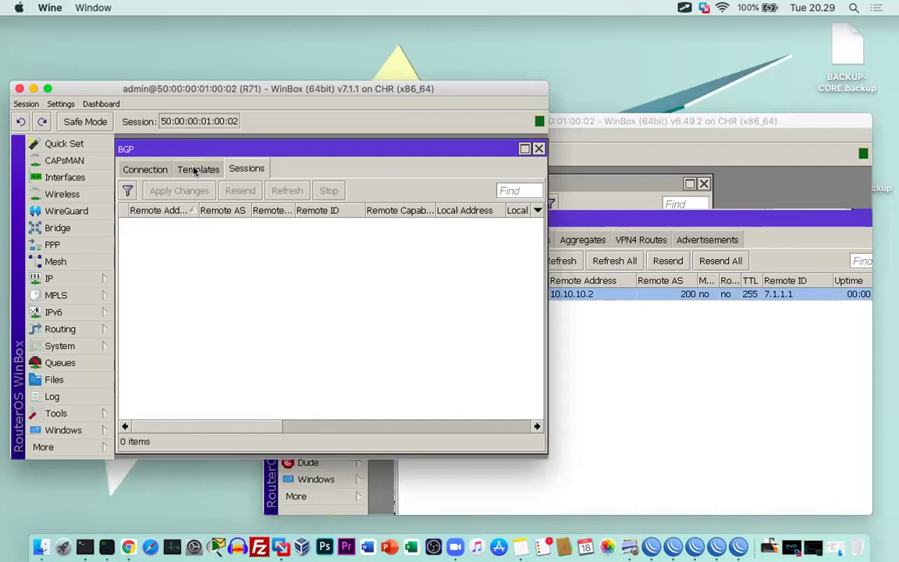
click(144, 169)
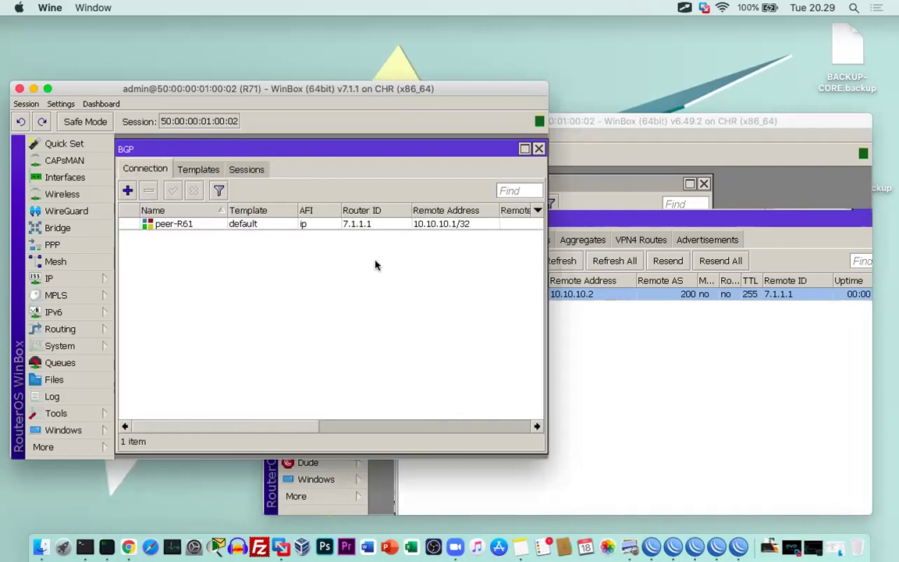
click(251, 171)
click(159, 223)
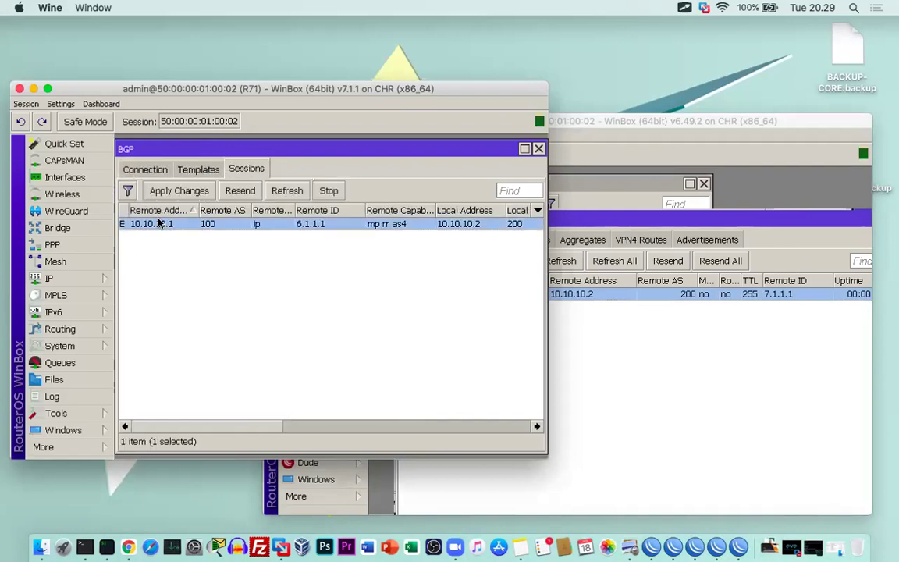
double_click(159, 223)
click(464, 165)
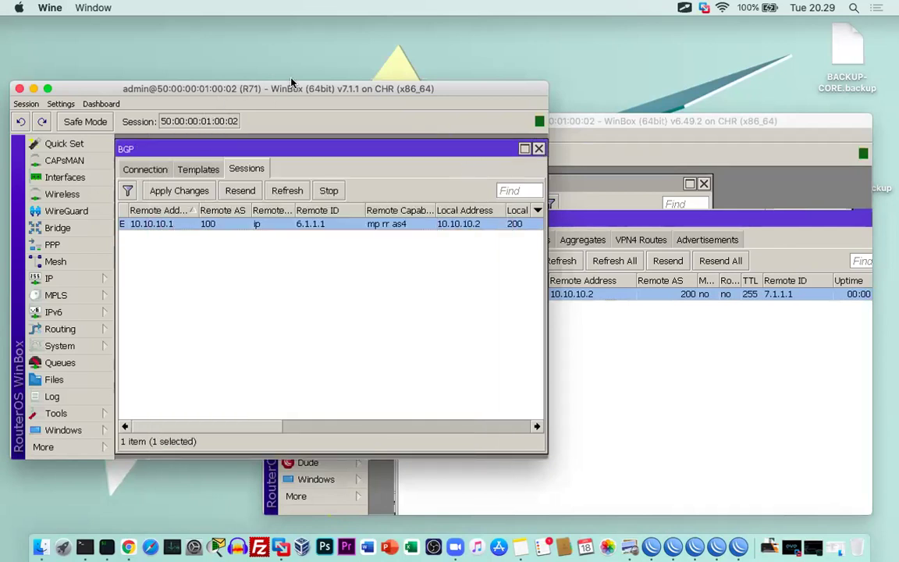
Move the R71 window aside and check the LAN address in R62's IP address list.
drag(291, 81, 297, 50)
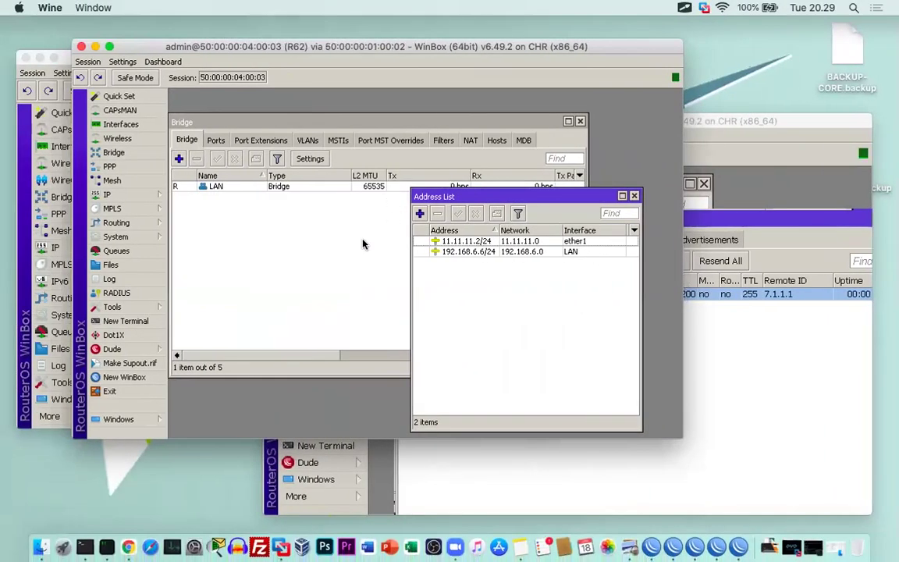
click(460, 252)
drag(484, 196, 384, 187)
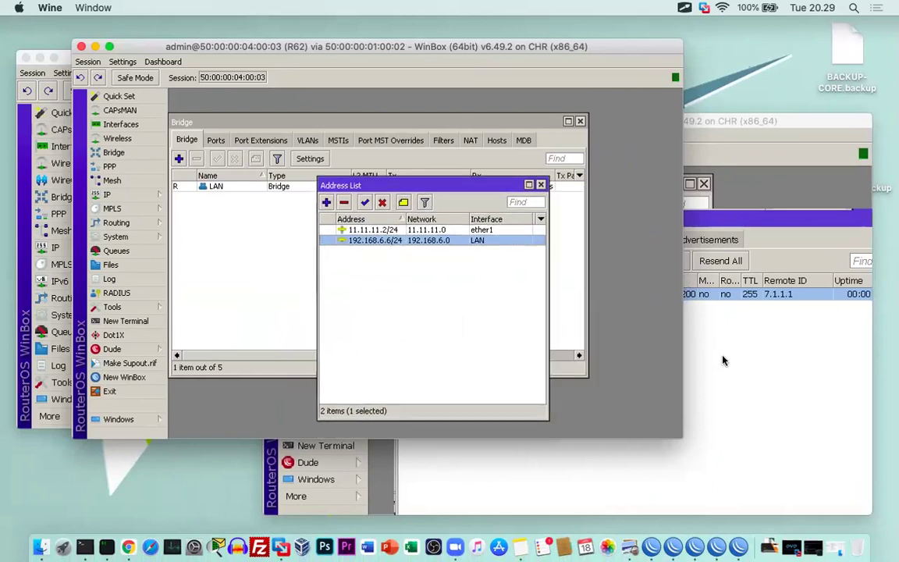
Bring the R61 session forward, check its IP address list, and return to its BGP peers.
key(super+grave)
mouse_move(490, 122)
mouse_down()
mouse_move(454, 108)
mouse_move(487, 115)
mouse_up()
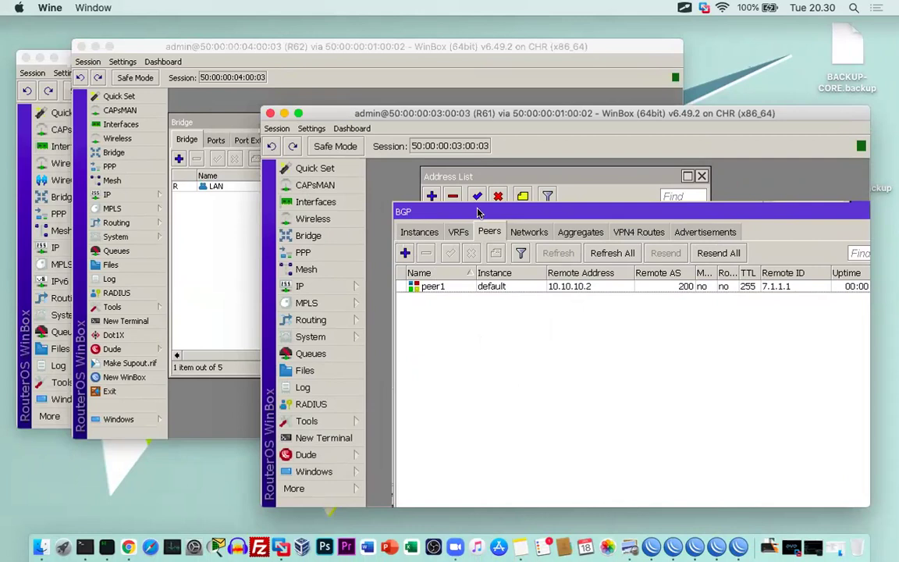
click(493, 178)
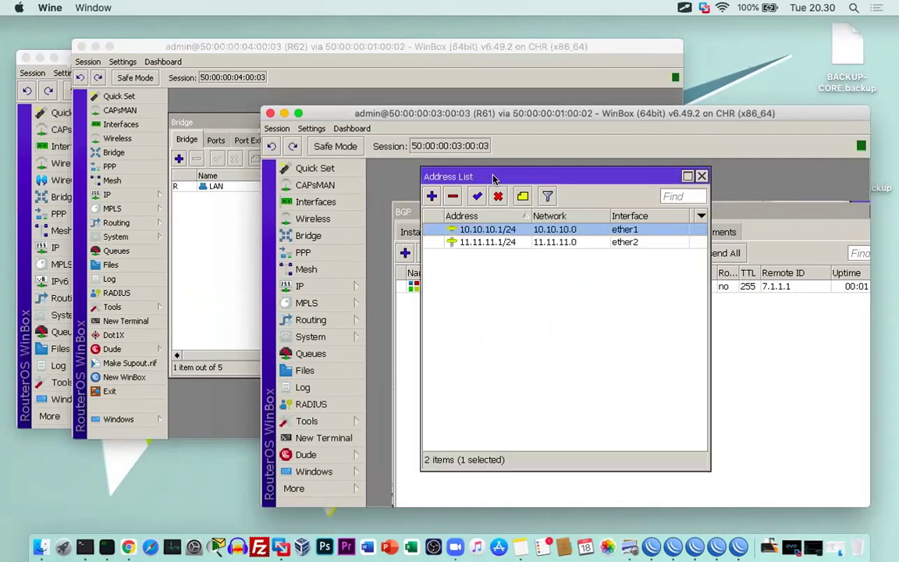
click(765, 343)
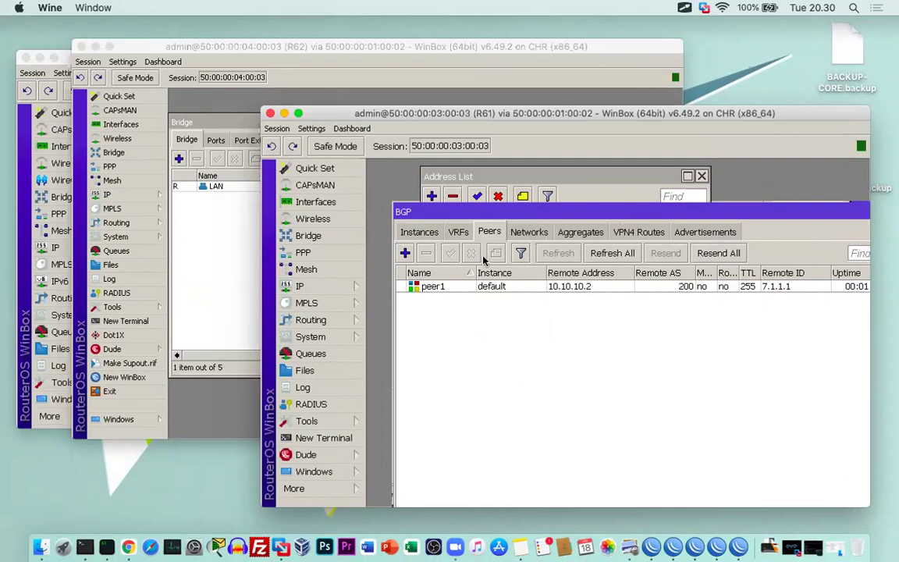
drag(492, 222, 499, 243)
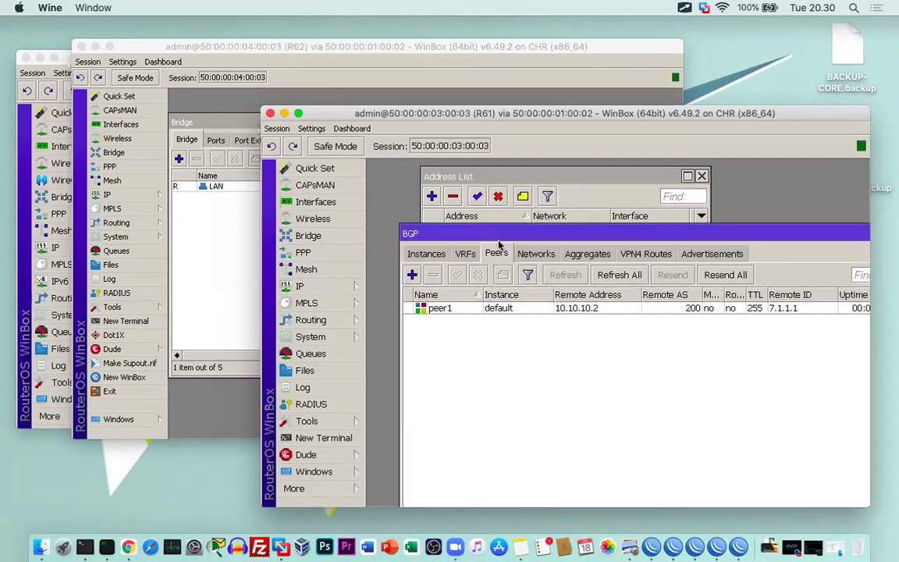
Start a new BGP peer on R61 named peer-R62 with remote address 11.11.11.2 and remote AS 100.
click(411, 275)
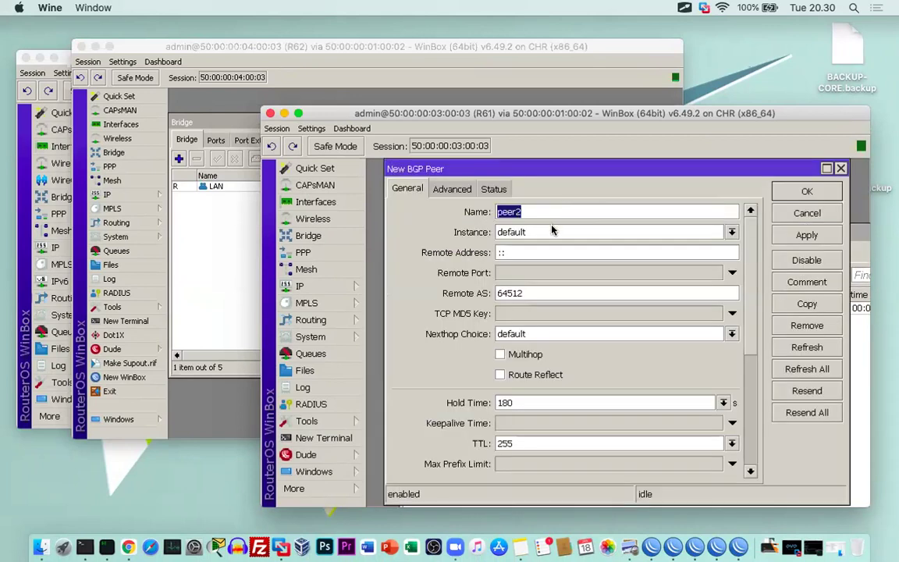
text(pee)
key(BackSpace)
key(BackSpace)
text(eer-R62)
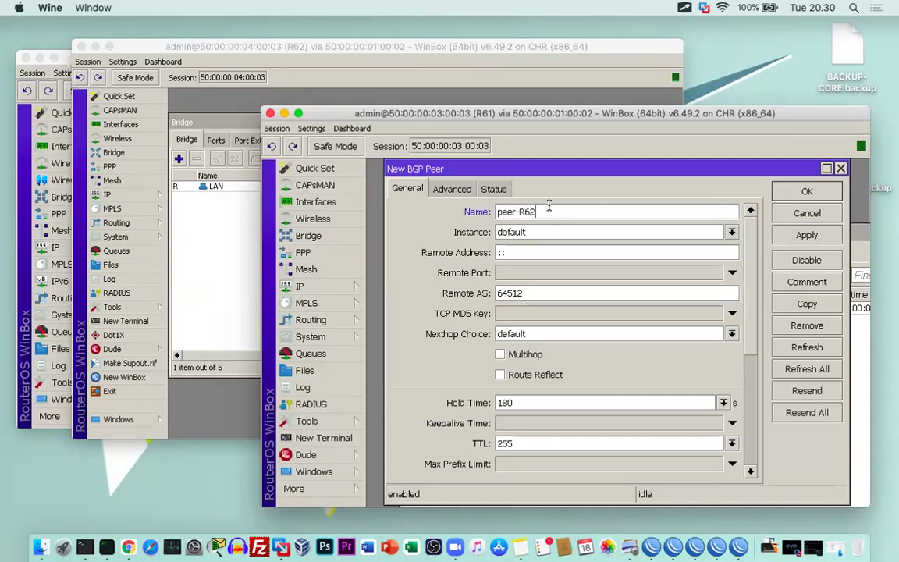
click(556, 252)
double_click(555, 252)
text(11.11.11.2)
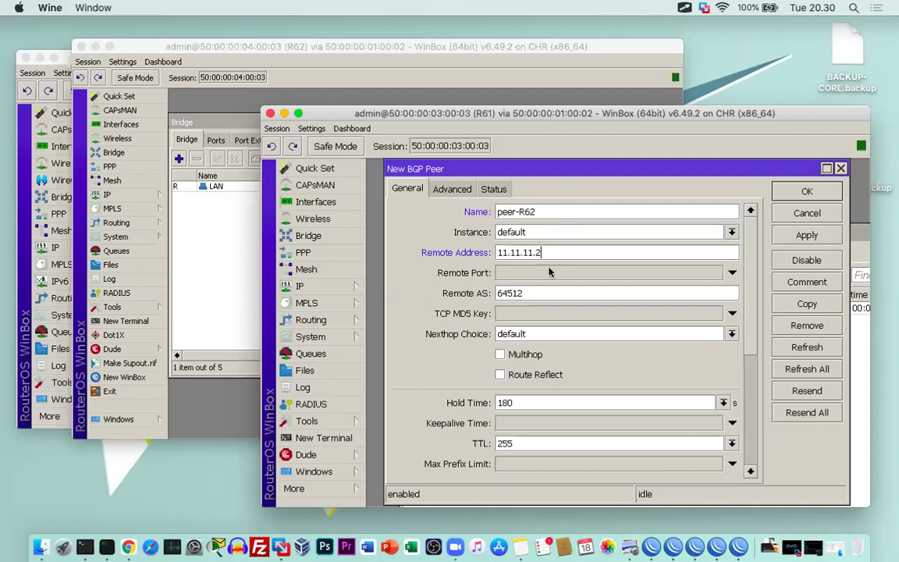
double_click(547, 290)
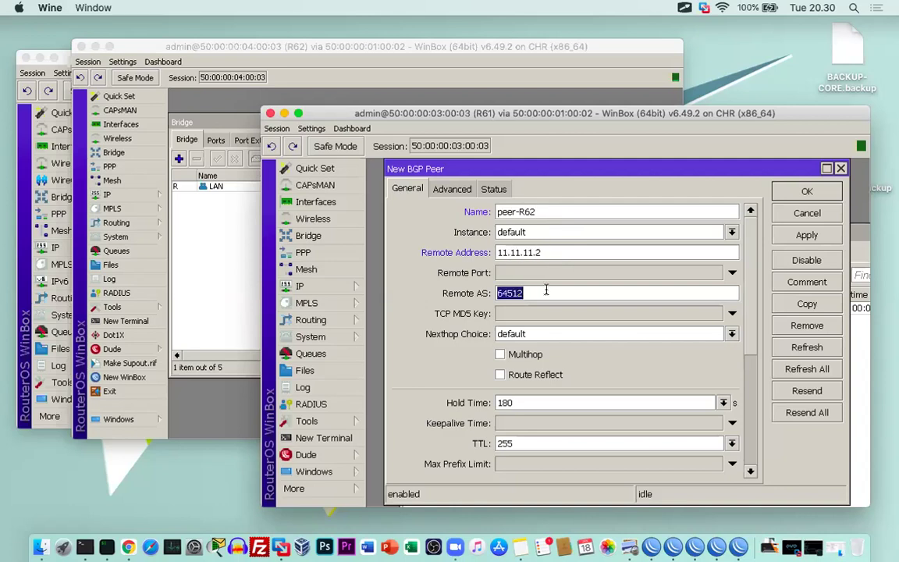
text(100)
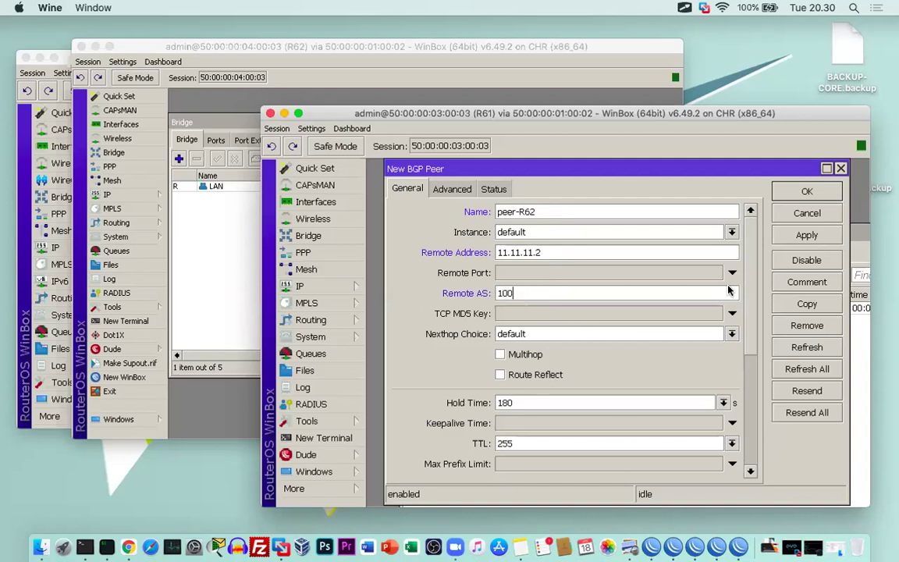
Review the new peer's advanced and remaining general options, keep the defaults, and save peer-R62.
click(452, 189)
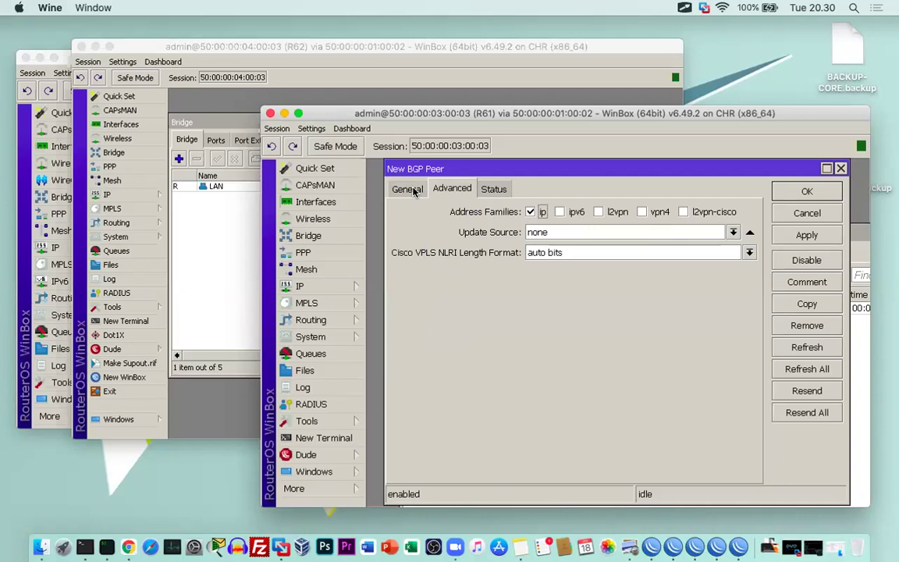
click(414, 191)
scroll(560, 347, down, 5)
scroll(560, 347, up, 3)
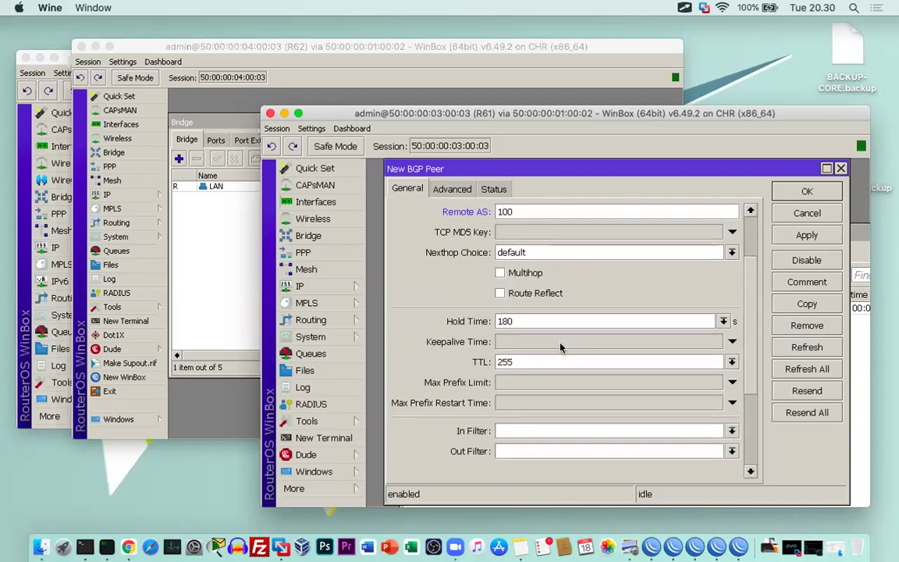
scroll(560, 347, down, 4)
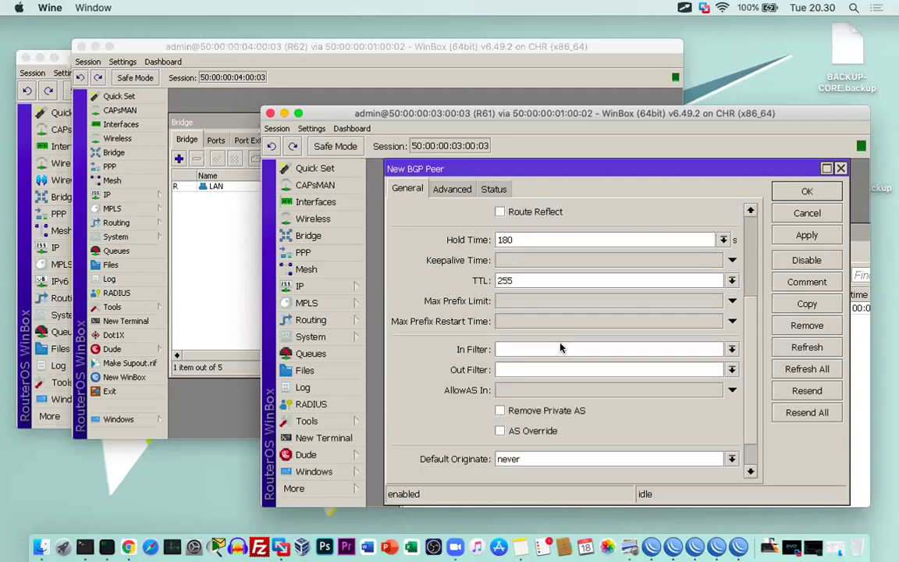
scroll(500, 406, down, 3)
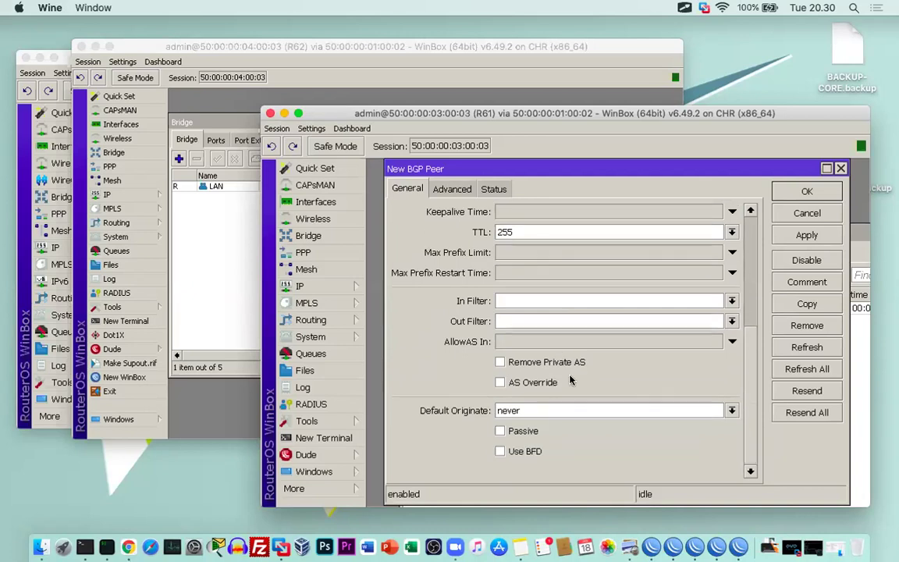
scroll(689, 303, up, 10)
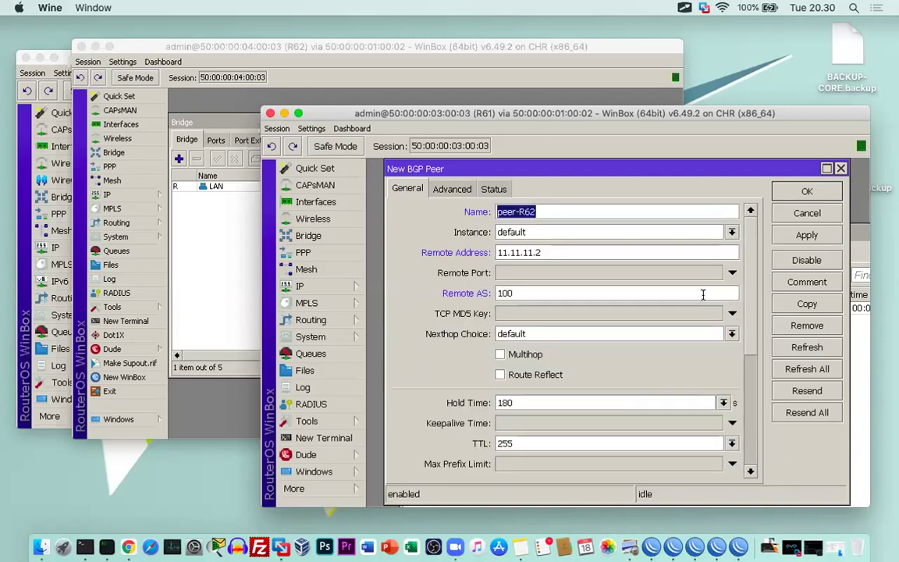
click(787, 241)
click(804, 192)
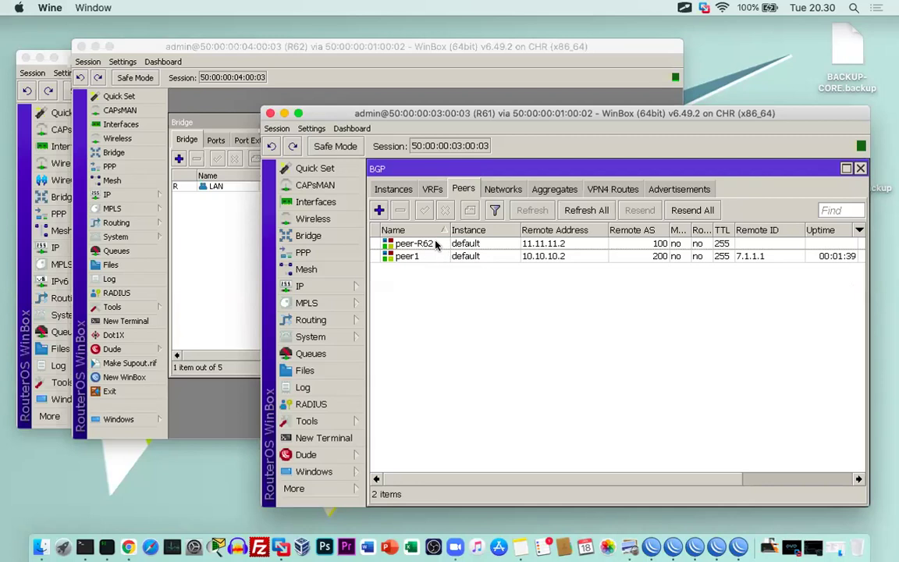
Reopen peer-R62 on R61, set Default Originate to always, and save the peer.
double_click(437, 245)
scroll(497, 366, down, 10)
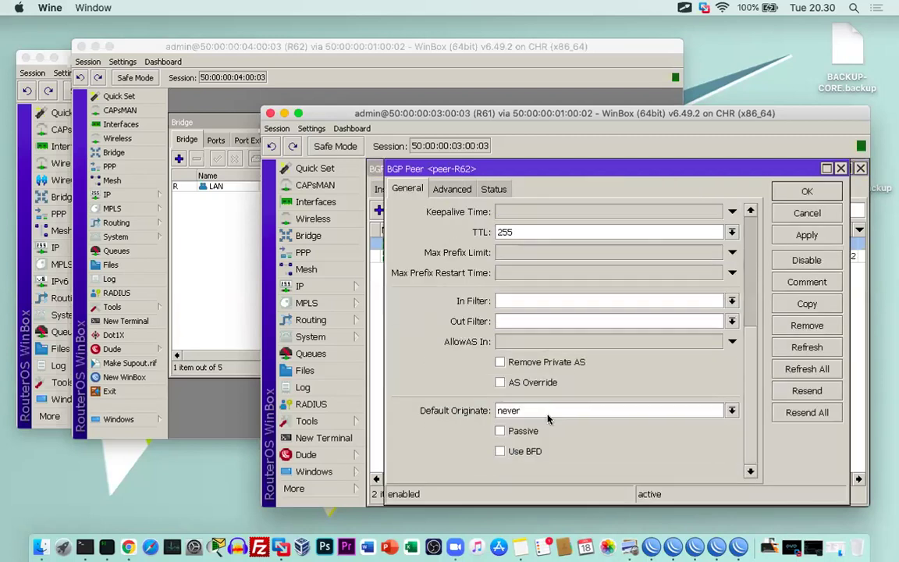
click(548, 413)
click(539, 424)
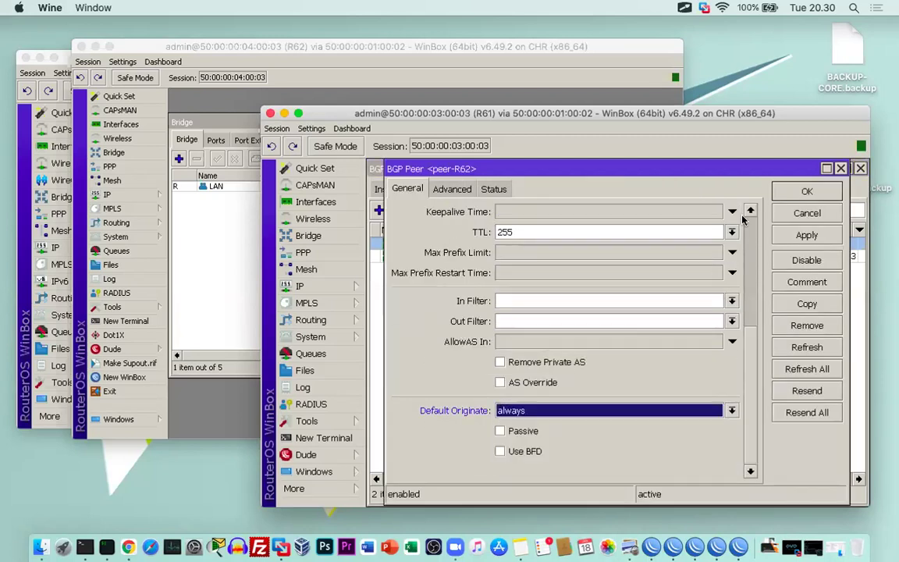
click(788, 200)
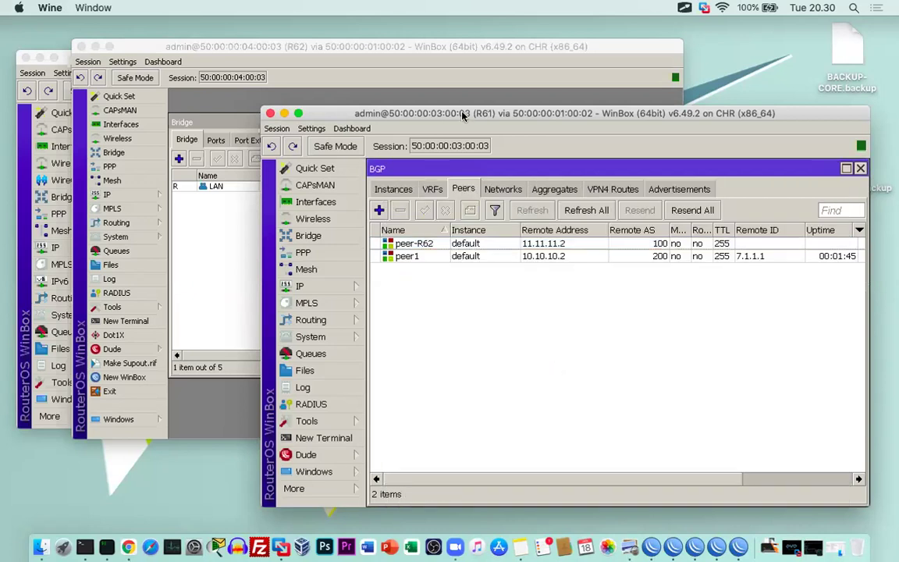
In the R62 session, set the default BGP instance to AS 100 with router ID 6.1.1.2 and save it.
drag(427, 109, 431, 118)
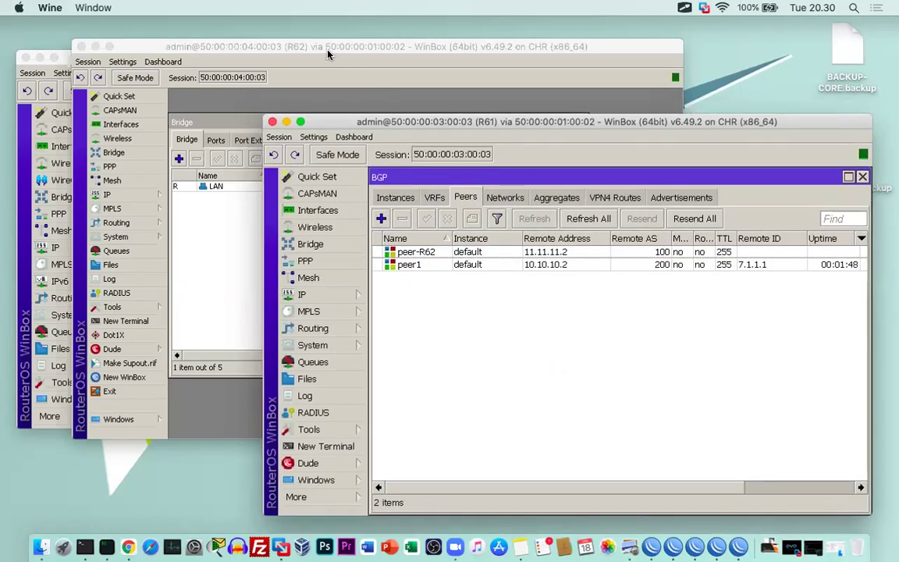
click(329, 48)
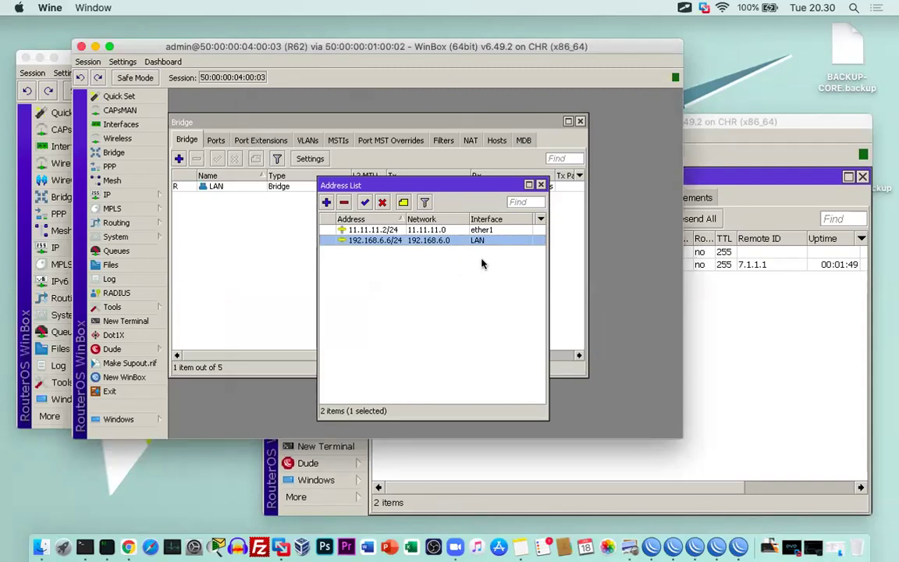
drag(456, 46, 466, 62)
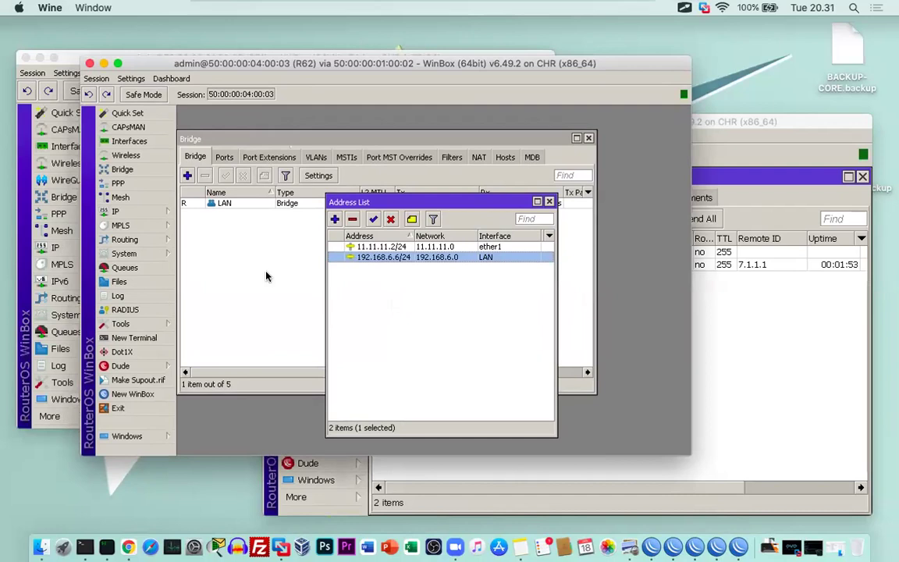
click(207, 142)
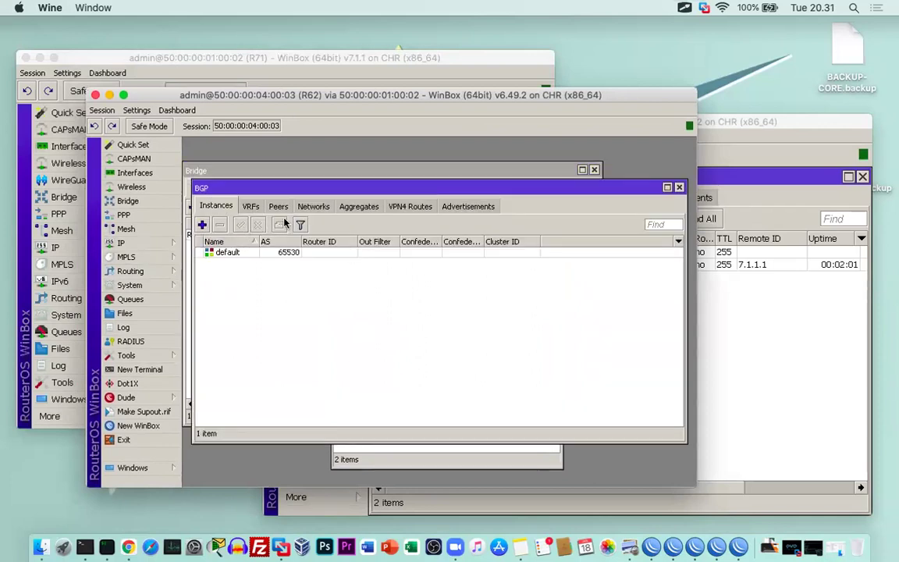
click(253, 253)
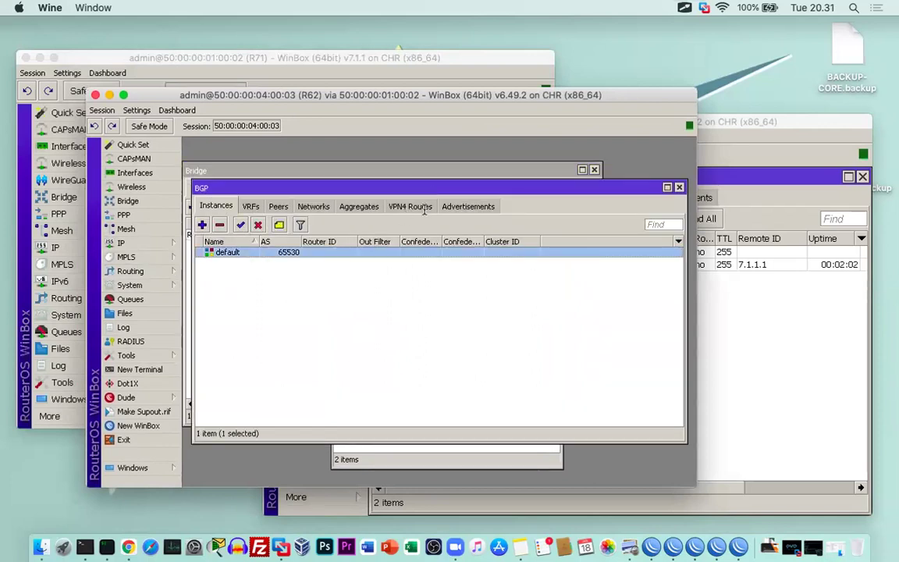
key(Return)
double_click(415, 213)
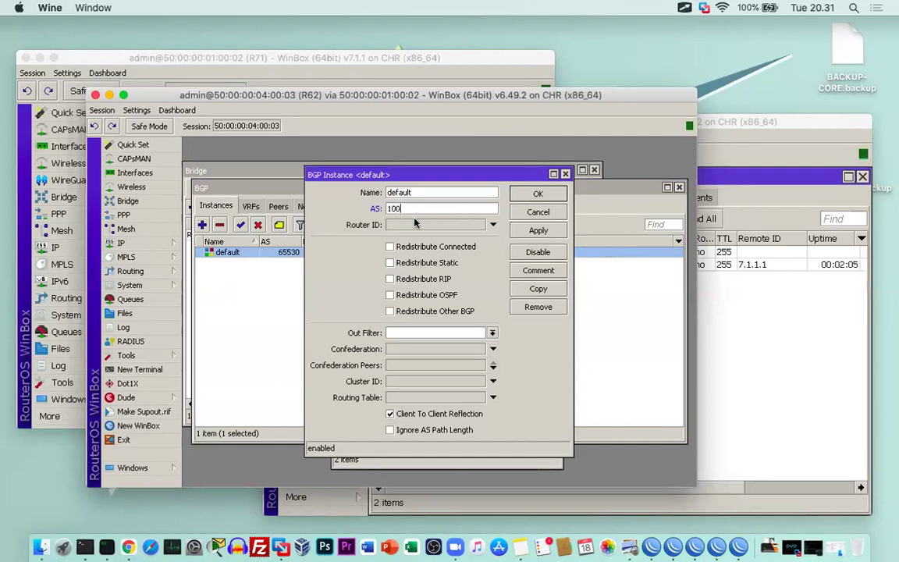
key(Tab)
text(6.1.12)
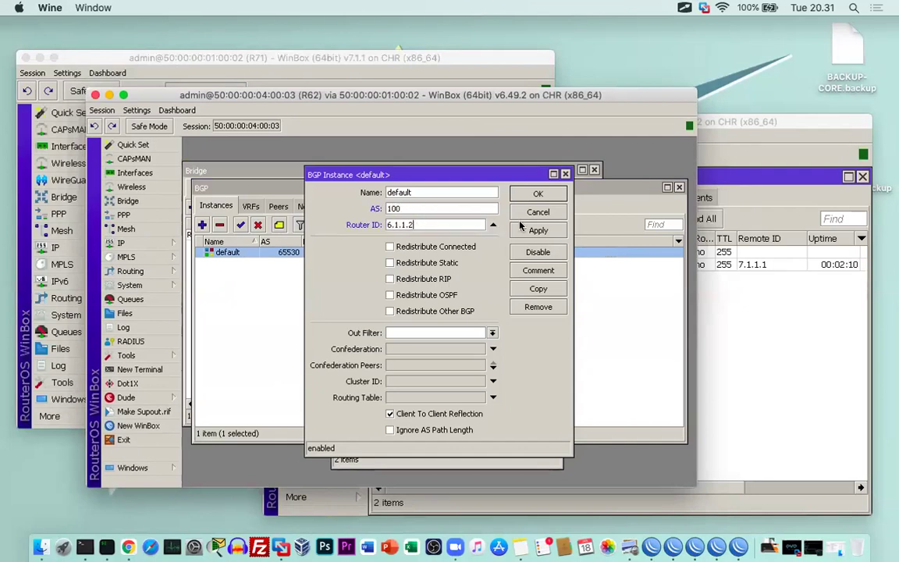
click(519, 196)
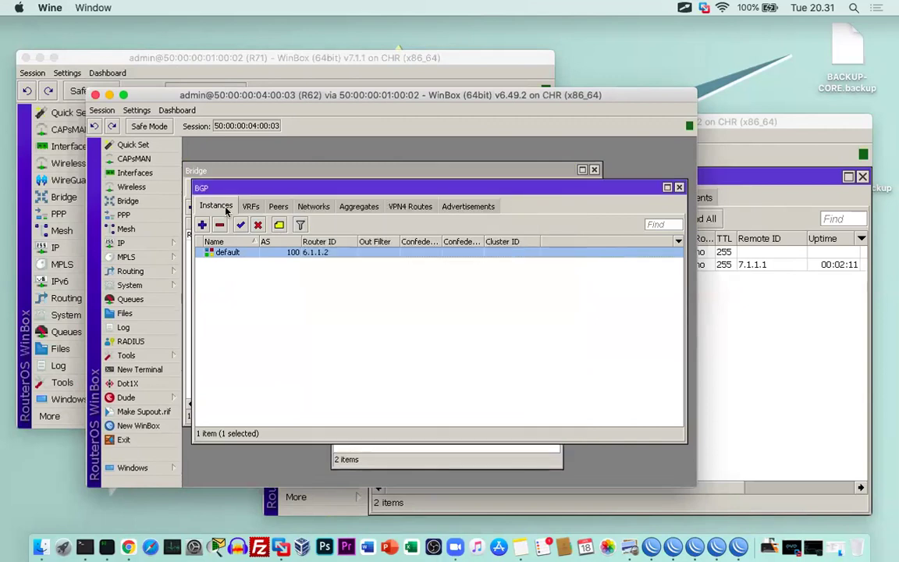
Add a BGP peer on R62 with remote address 11.11.11.1 and remote AS 100, and check the peer list on R61.
click(279, 206)
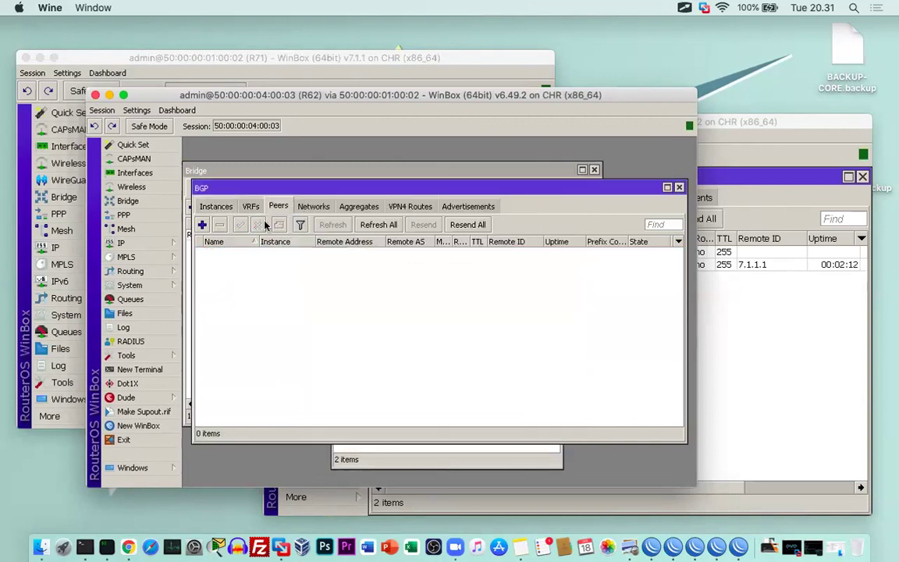
click(202, 225)
click(360, 214)
text(11.11.11.1)
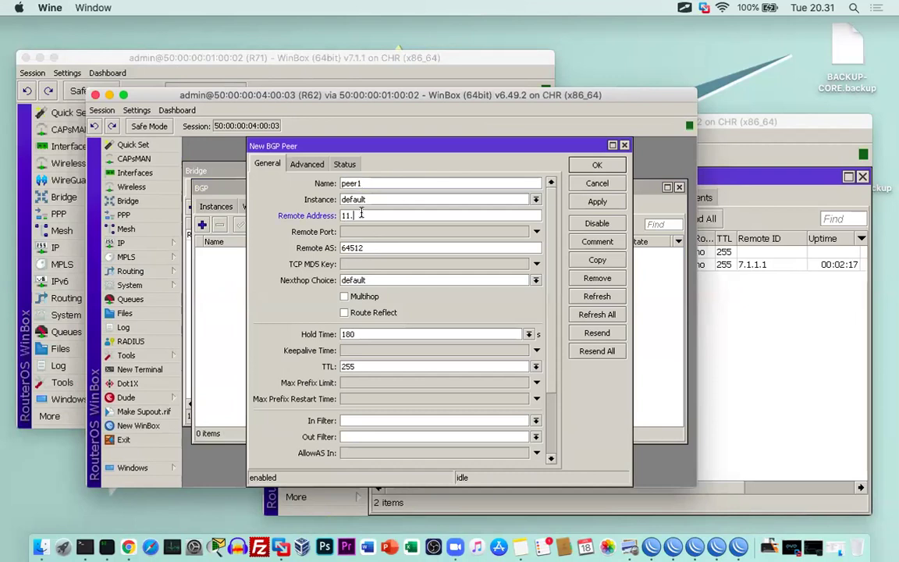
click(379, 247)
text(100)
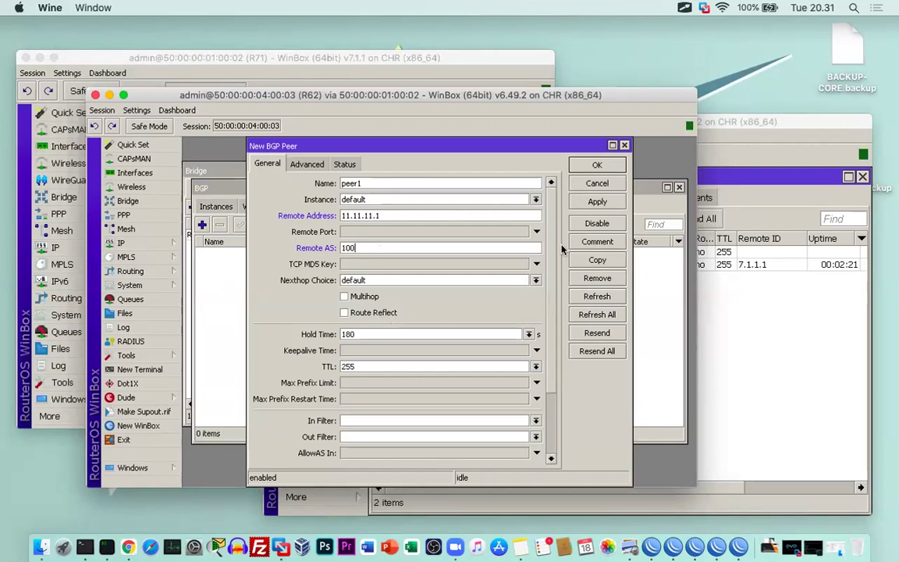
click(596, 201)
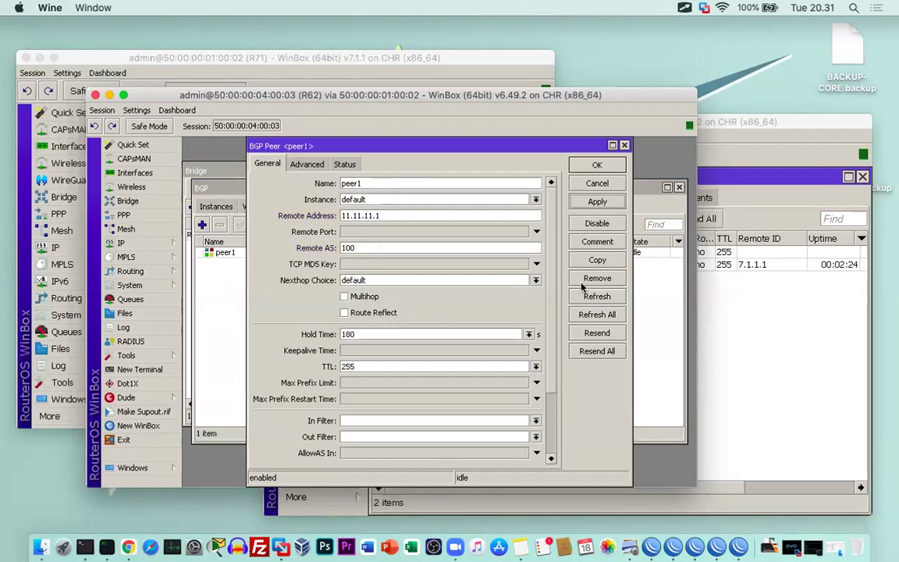
click(596, 184)
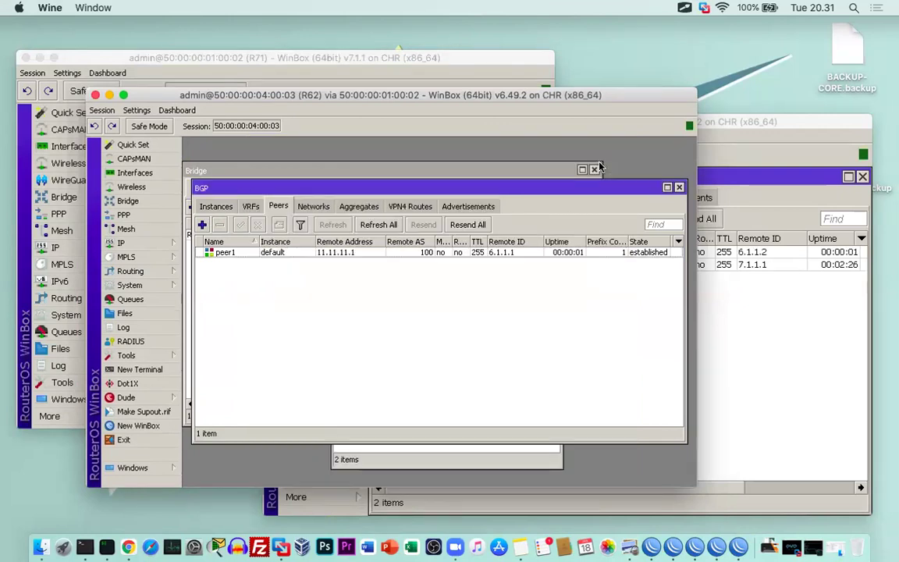
click(781, 309)
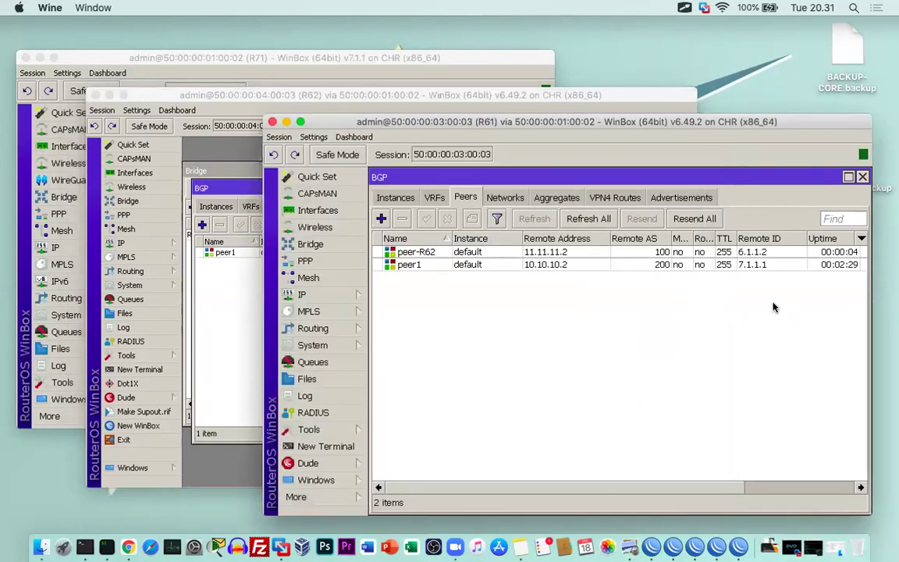
Add 192.168.6.0/24 as a synchronized BGP network on R62.
click(250, 256)
click(314, 205)
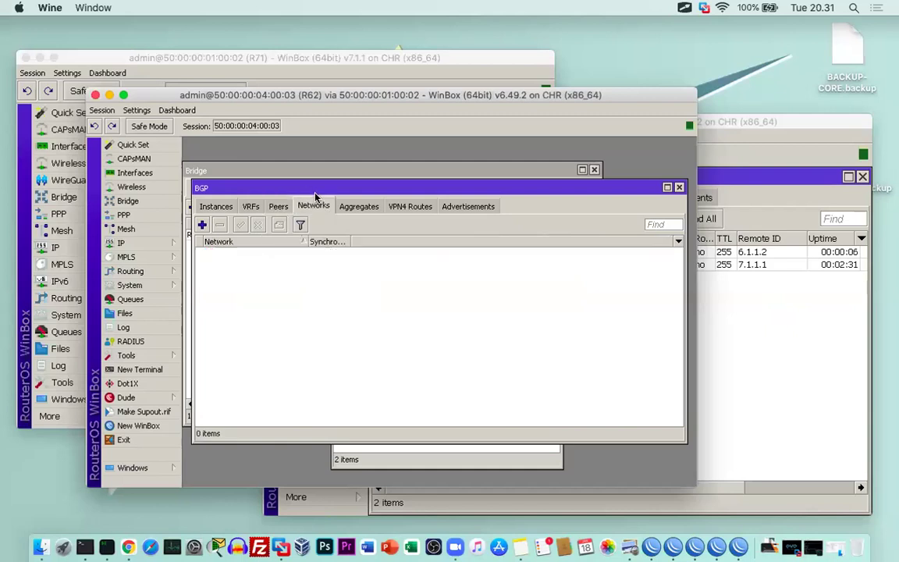
click(201, 225)
text(192.168.6.0/24)
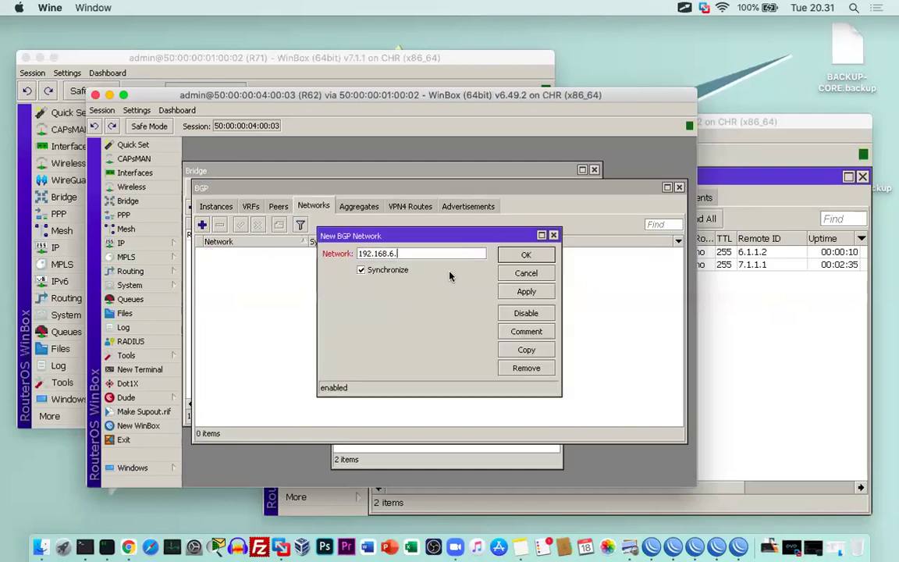
click(526, 255)
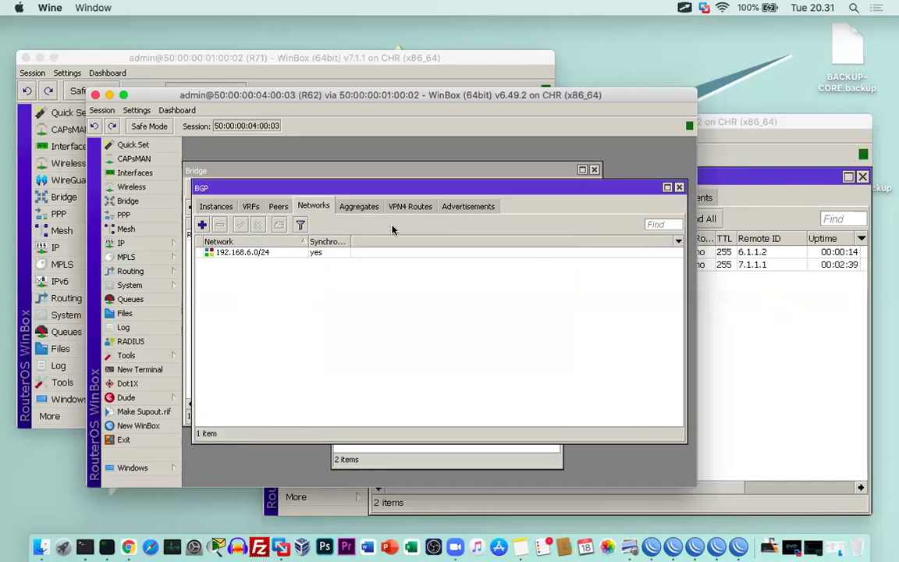
Check R62's BGP advertisements and its route list for the default route learned from R61, and close both windows.
click(469, 206)
click(258, 252)
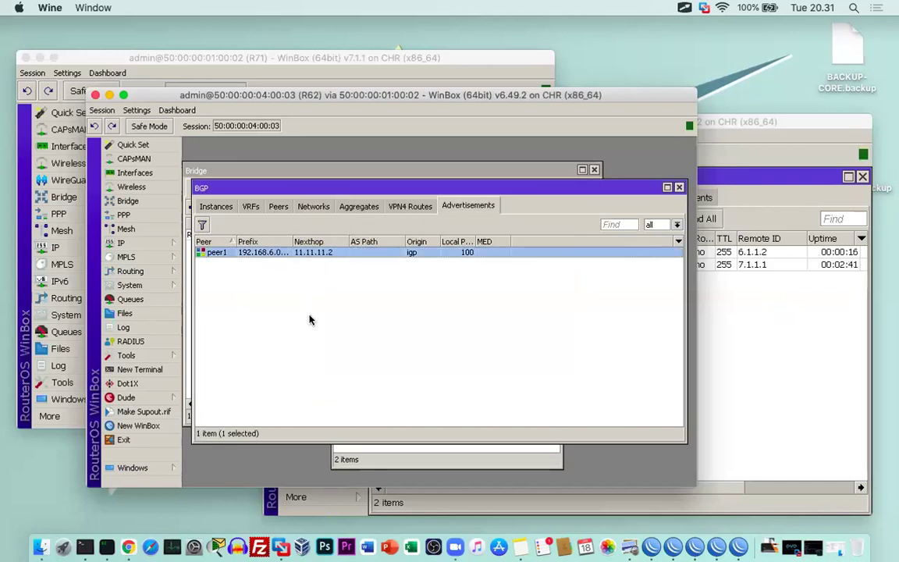
click(205, 206)
click(123, 243)
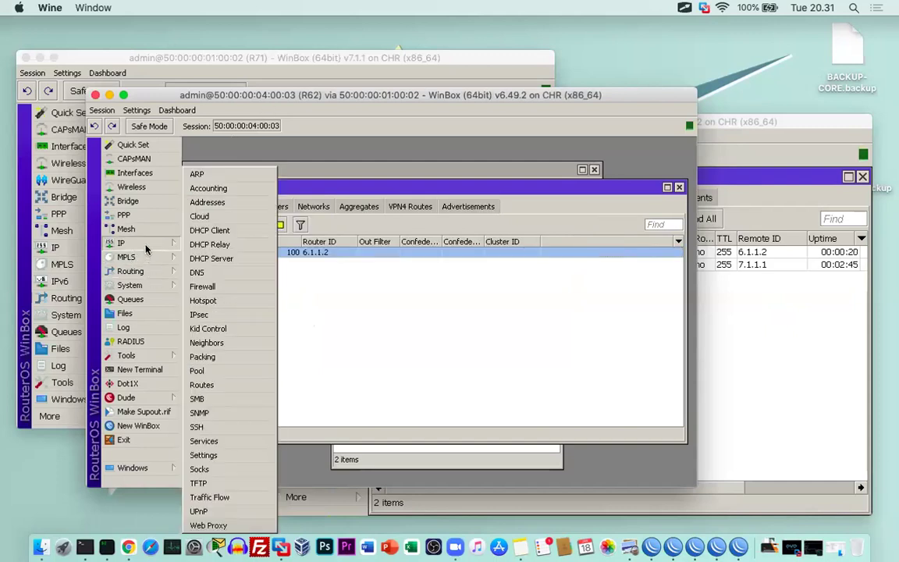
click(201, 385)
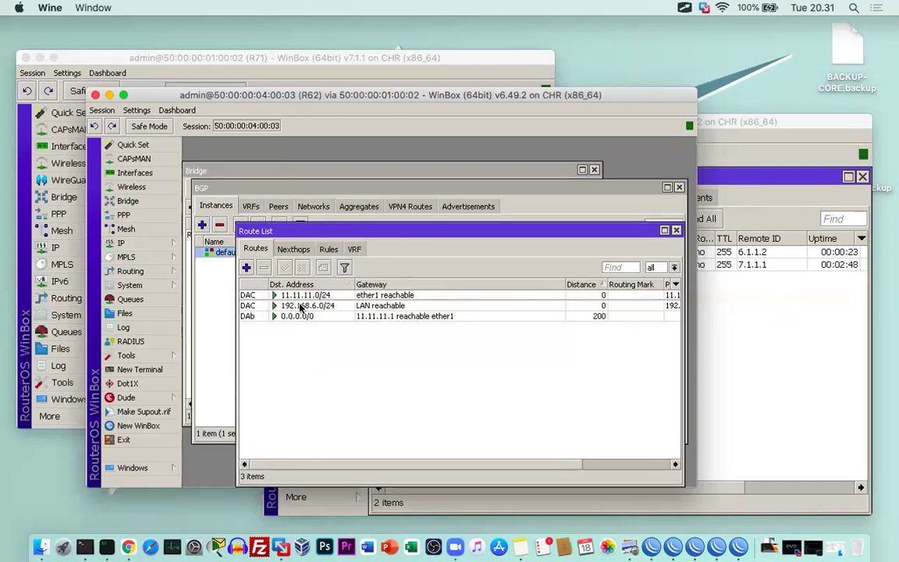
click(312, 316)
click(407, 346)
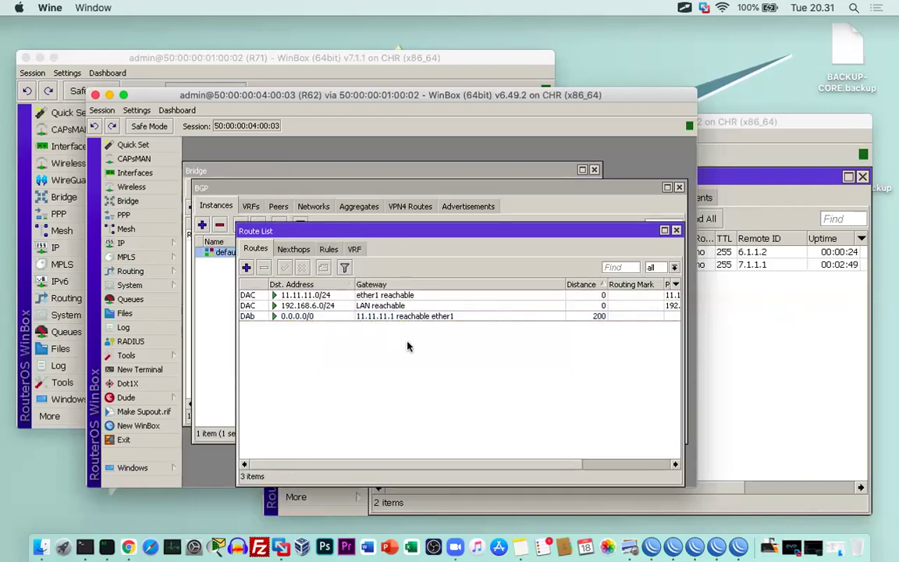
click(441, 316)
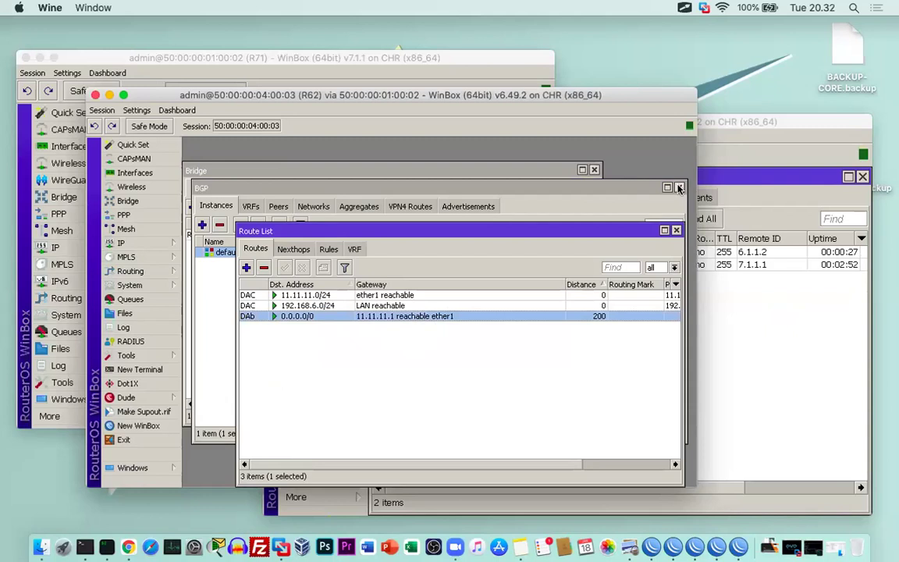
click(676, 229)
click(679, 189)
Check R61's route list for the BGP route to the 192.168.6.0/24 network.
click(729, 126)
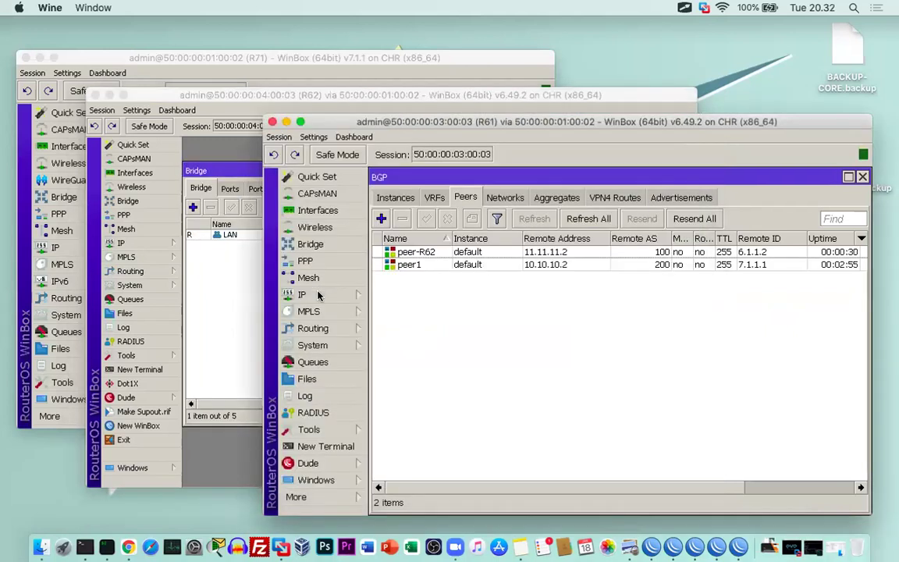
click(344, 290)
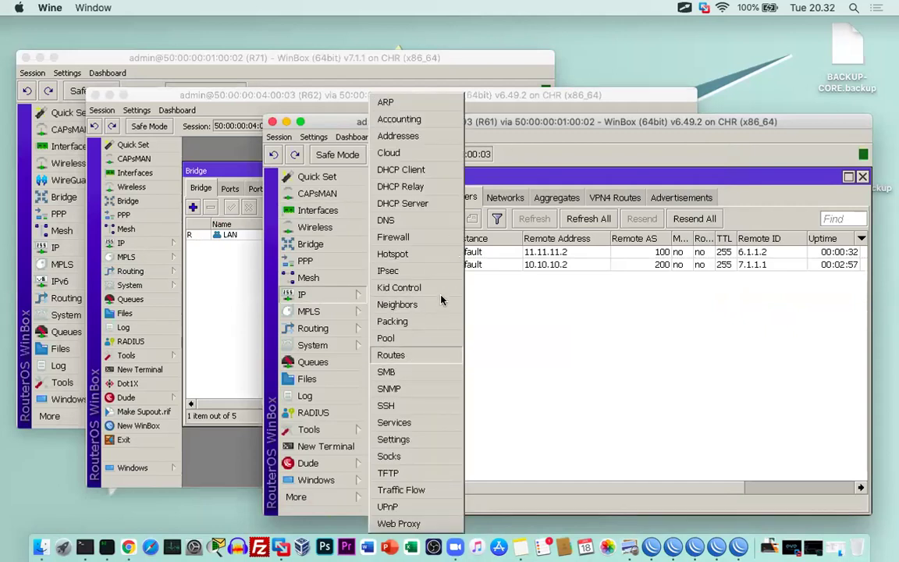
click(391, 355)
click(473, 293)
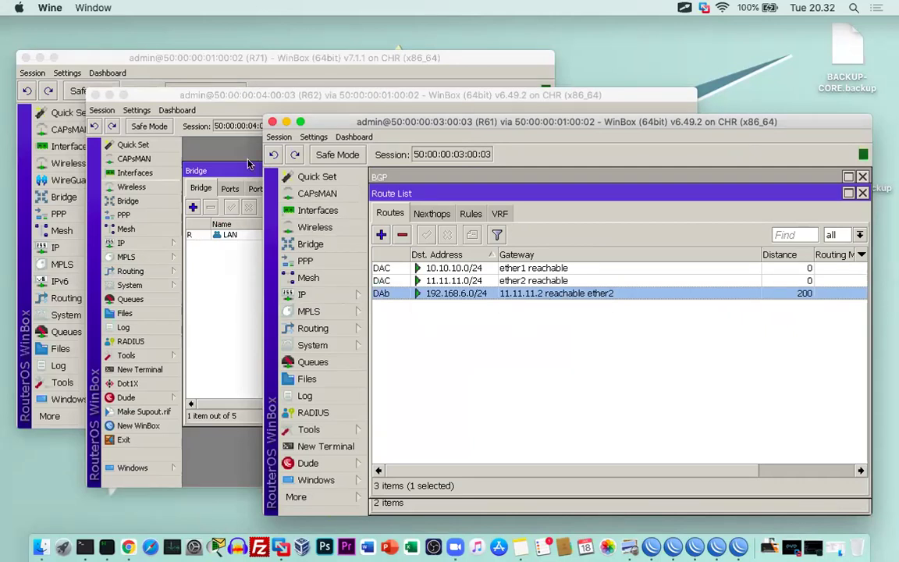
Rearrange the router sessions, bring R72 forward, and position its address list so the interface addresses can be read.
drag(316, 99, 426, 102)
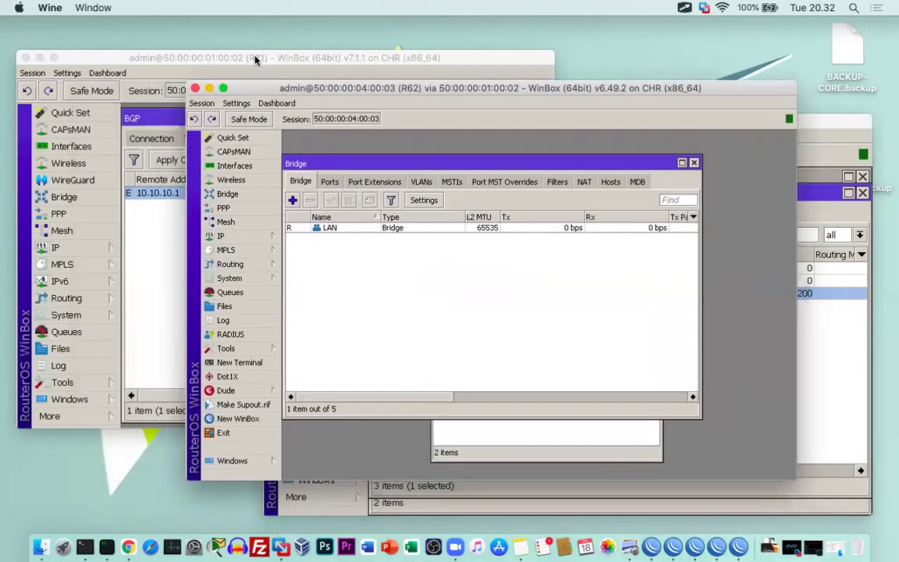
click(836, 328)
click(500, 59)
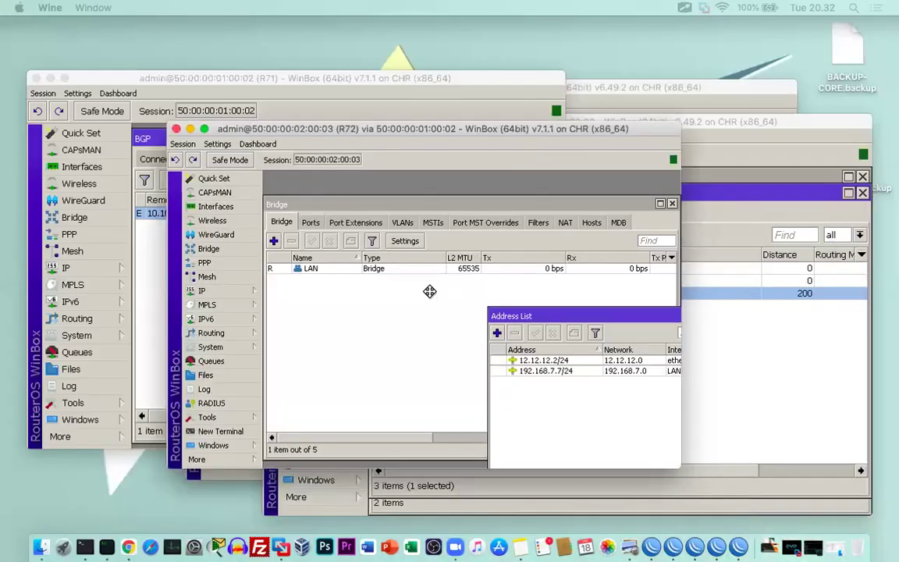
drag(429, 292, 431, 294)
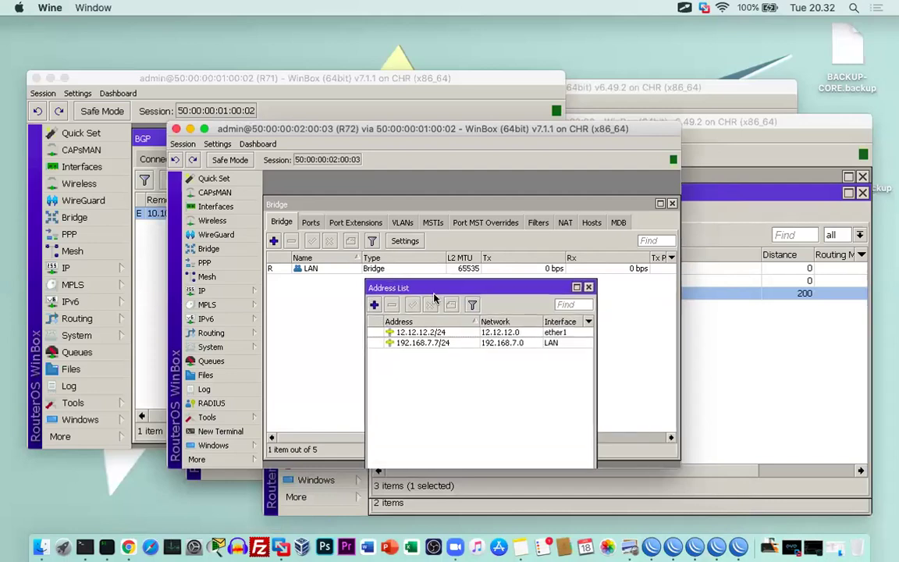
drag(437, 247, 435, 228)
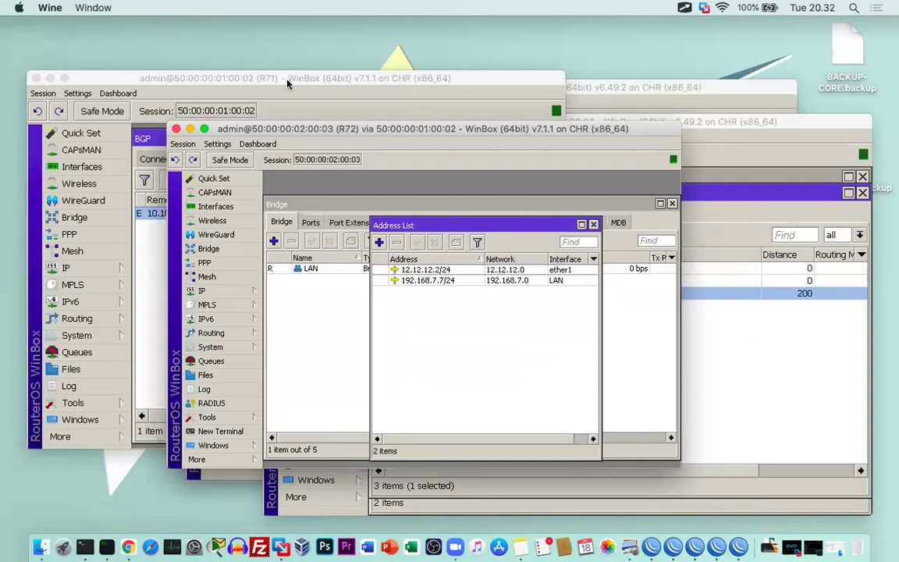
Start a new BGP connection on R71 named peer-R72 with the default template, remote address 12.12.12.2 and remote AS 200.
drag(283, 84, 461, 228)
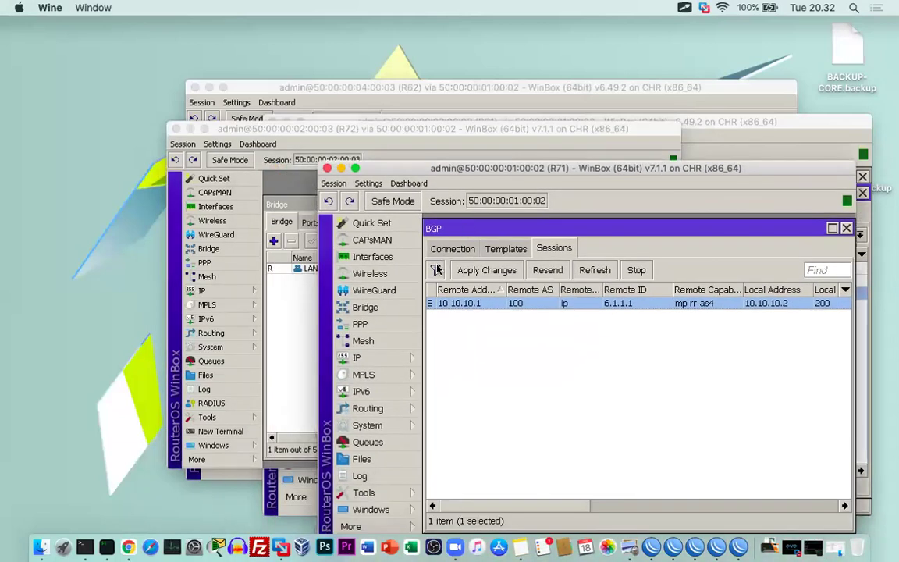
click(453, 249)
click(435, 270)
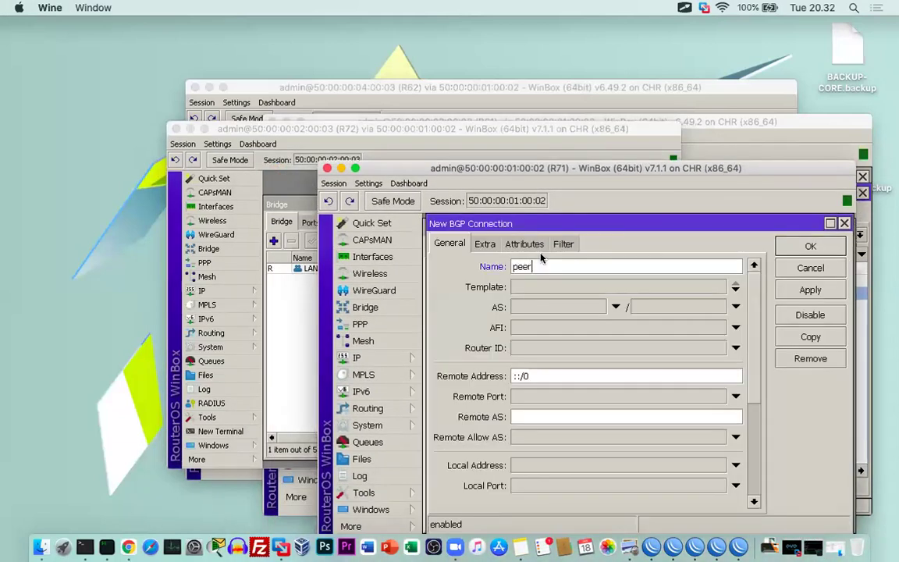
text(-R72)
click(538, 289)
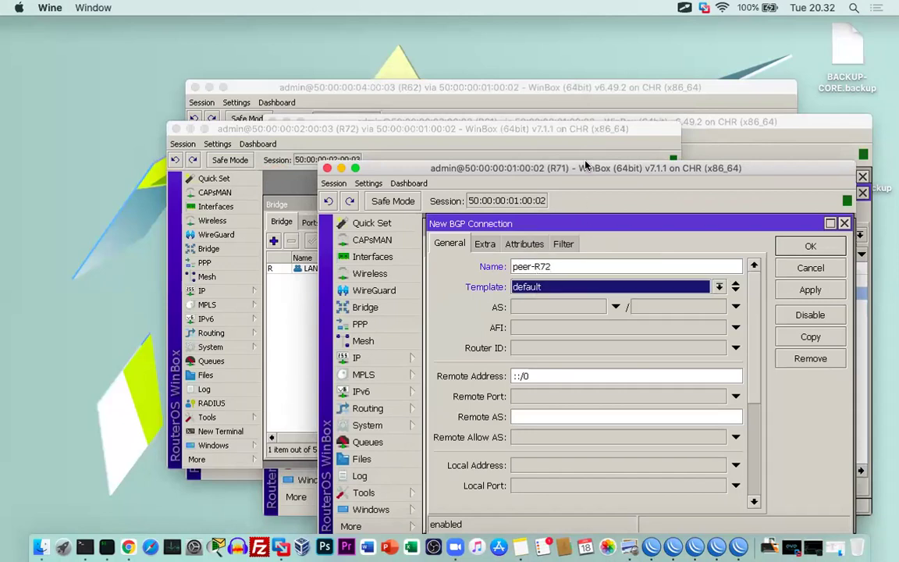
drag(581, 171, 555, 111)
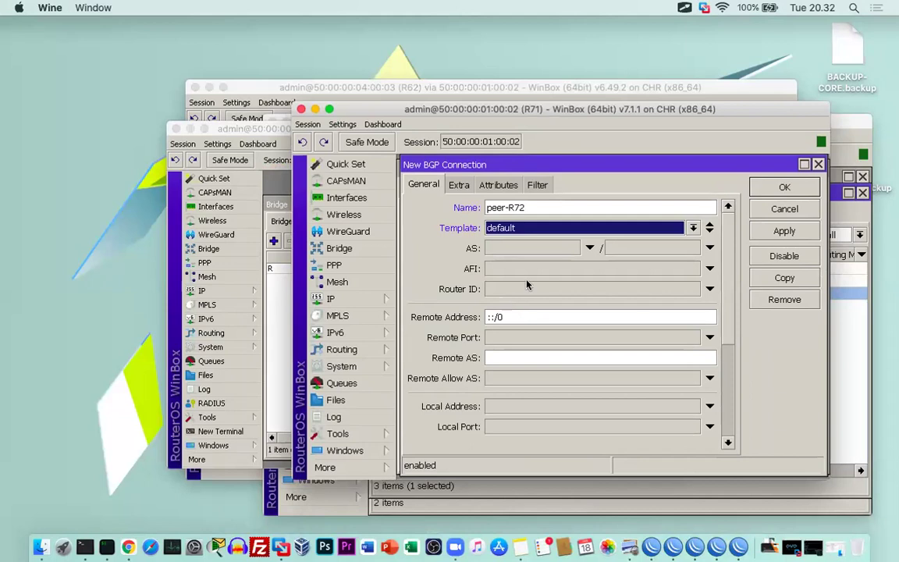
double_click(506, 320)
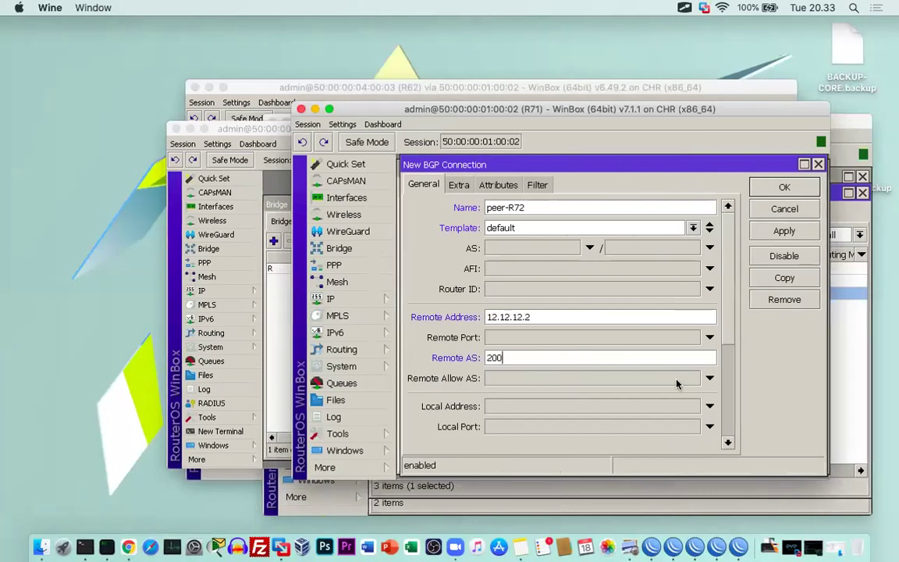
Set the local role of peer-R72 to ibgp and review its remaining general options.
scroll(727, 333, down, 3)
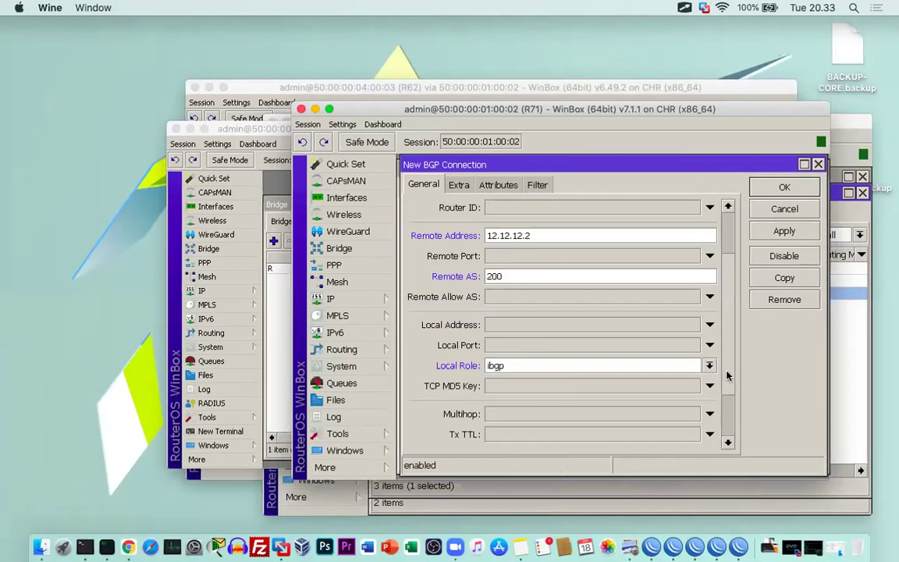
scroll(727, 378, down, 1)
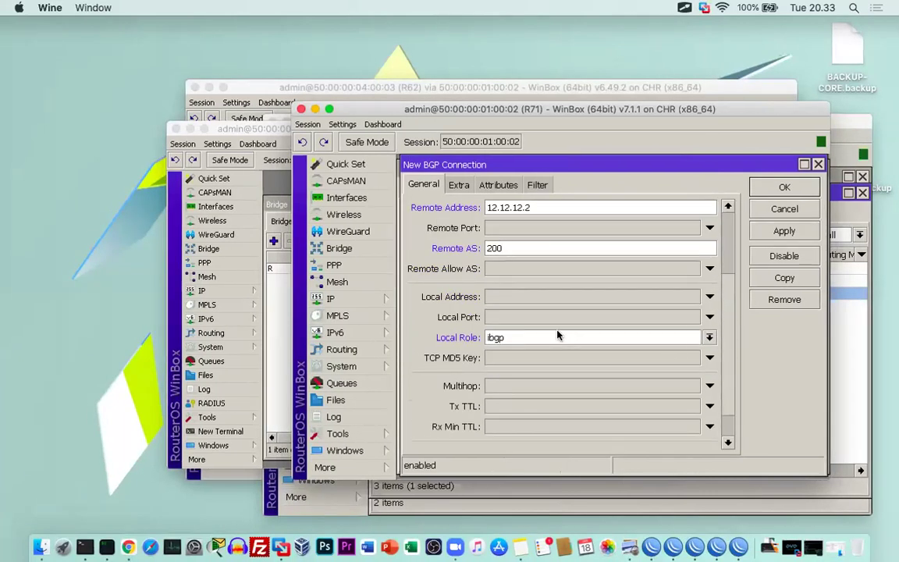
click(500, 341)
click(500, 337)
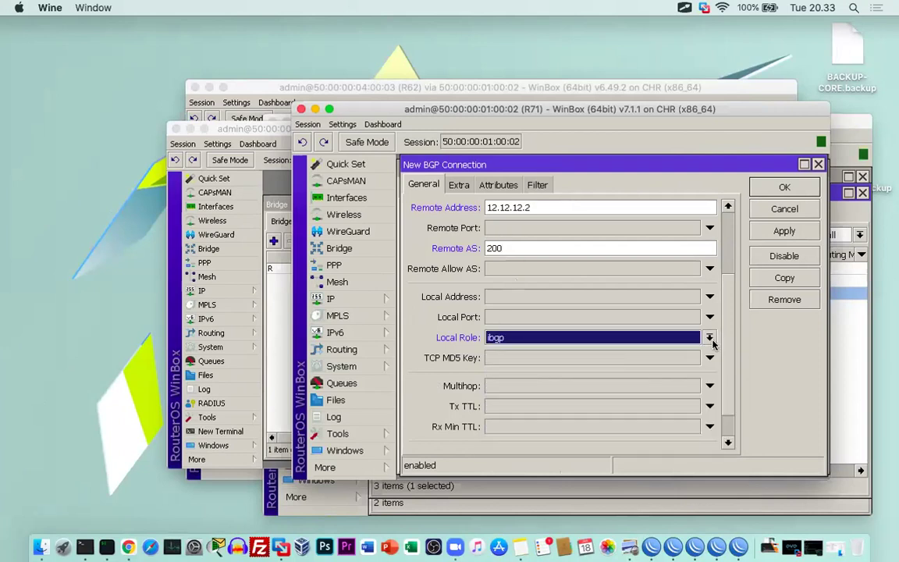
scroll(728, 398, down, 2)
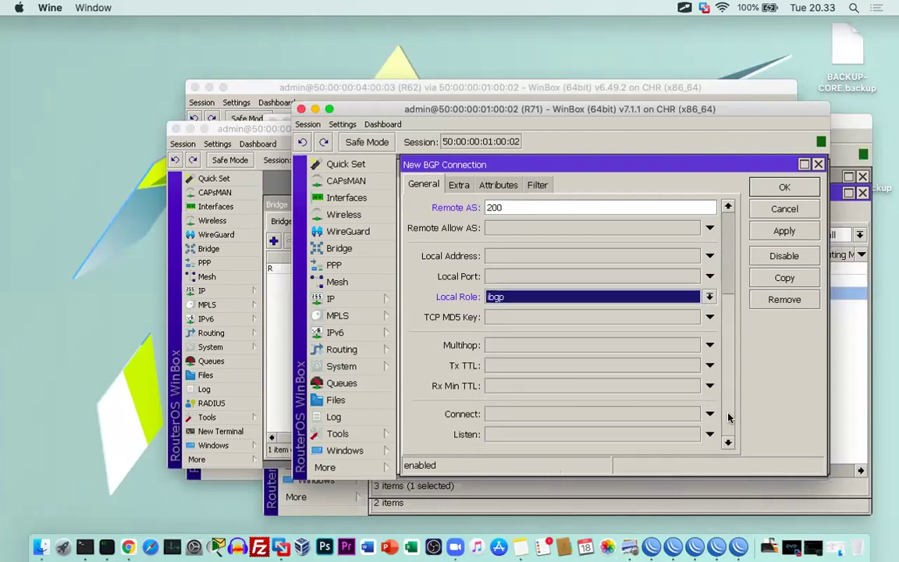
scroll(730, 376, up, 7)
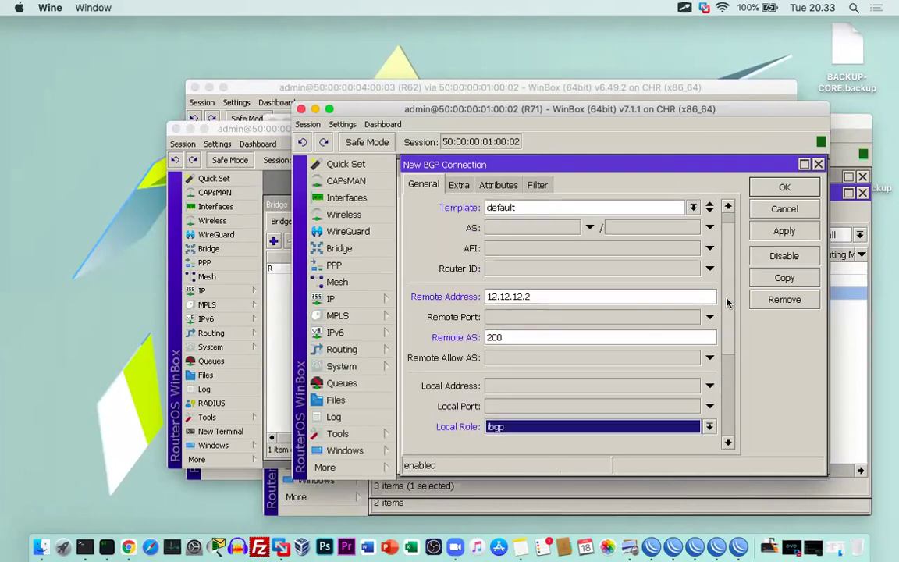
Set Default Originate to always in the extra options of the peer-R72 connection.
click(459, 185)
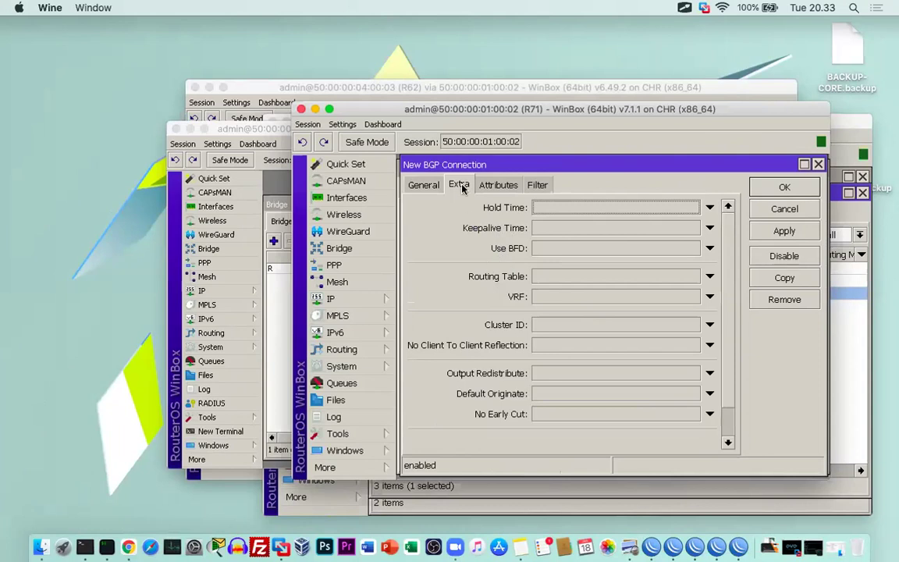
scroll(441, 222, down, 2)
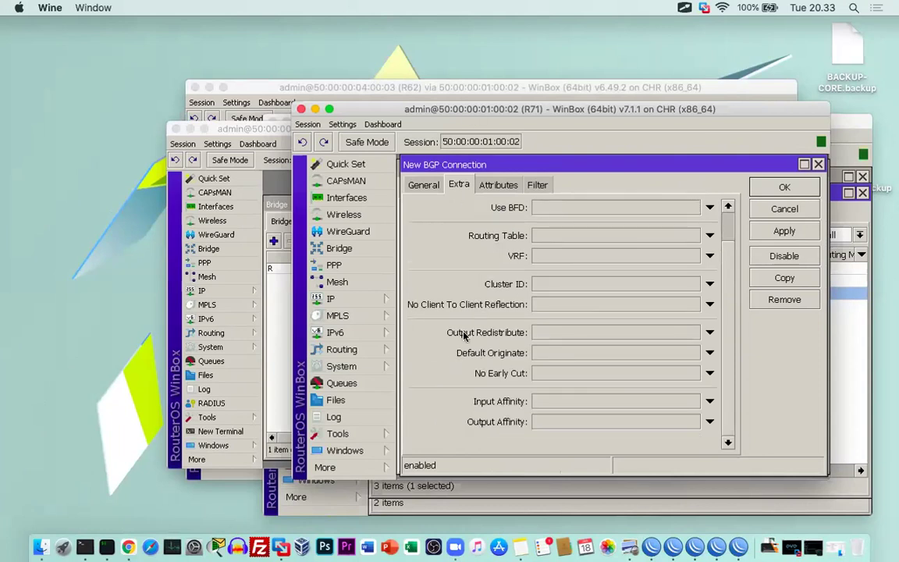
click(548, 352)
click(582, 355)
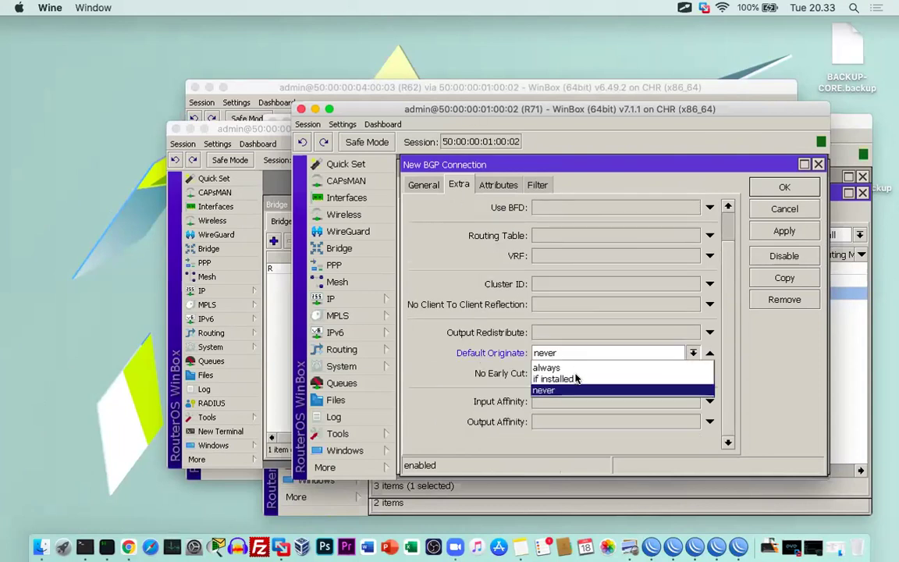
click(576, 368)
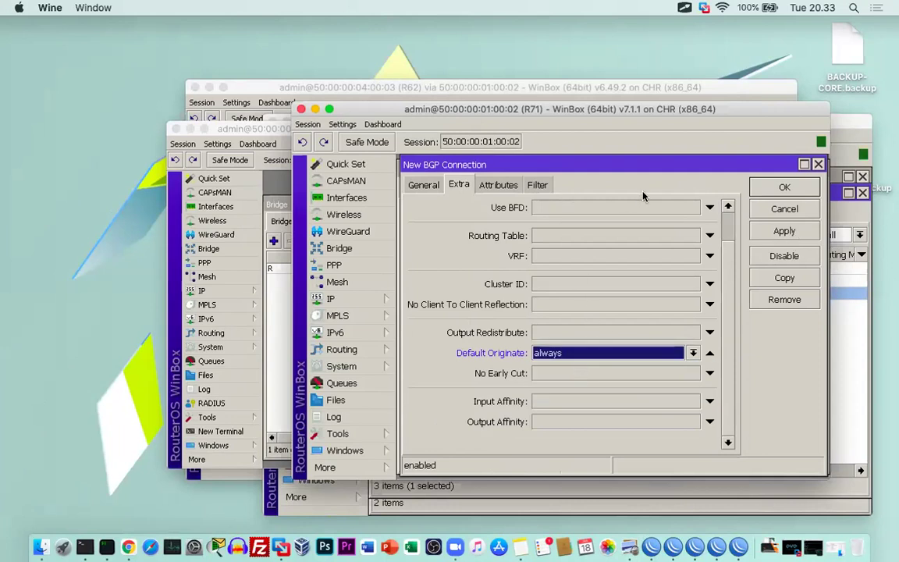
Save the peer-R72 connection on R71 and move the R71 session aside to uncover R72.
click(769, 232)
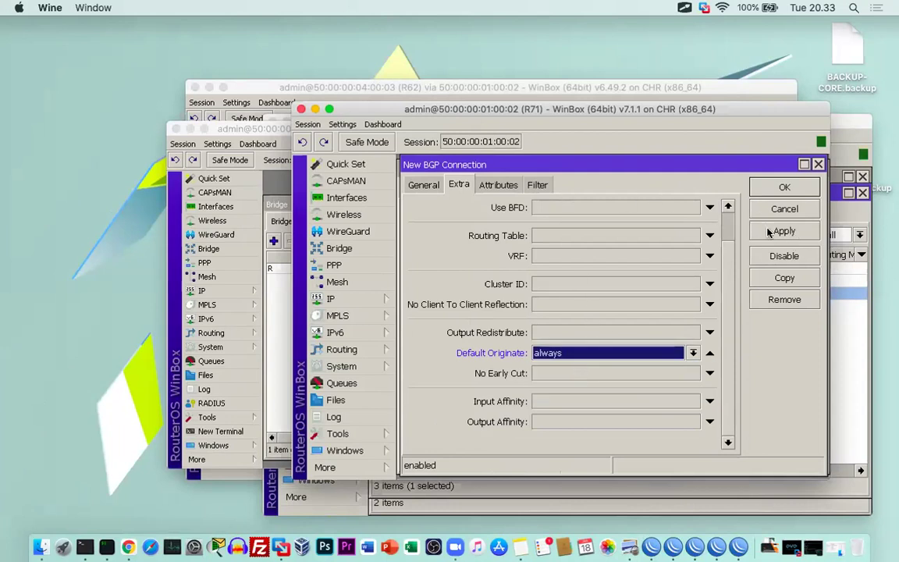
click(784, 187)
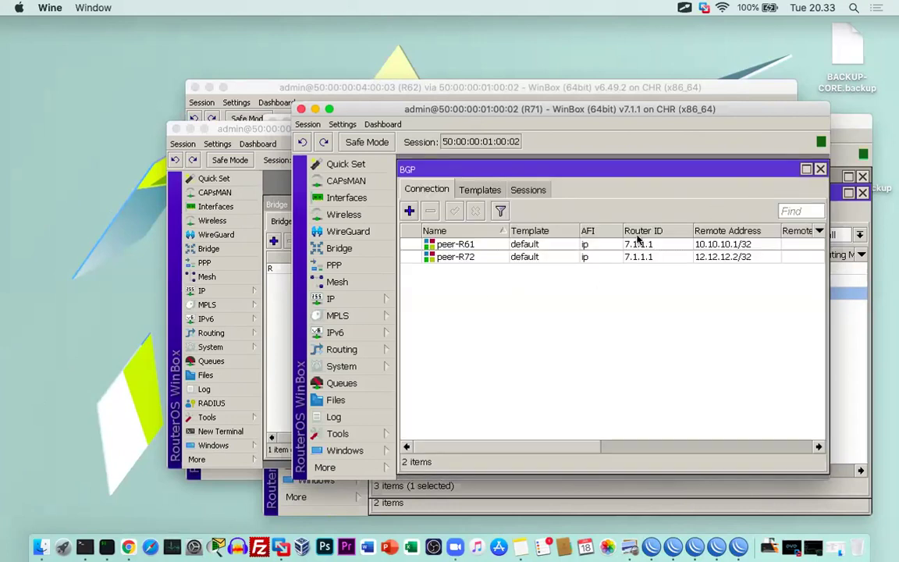
drag(346, 115, 91, 68)
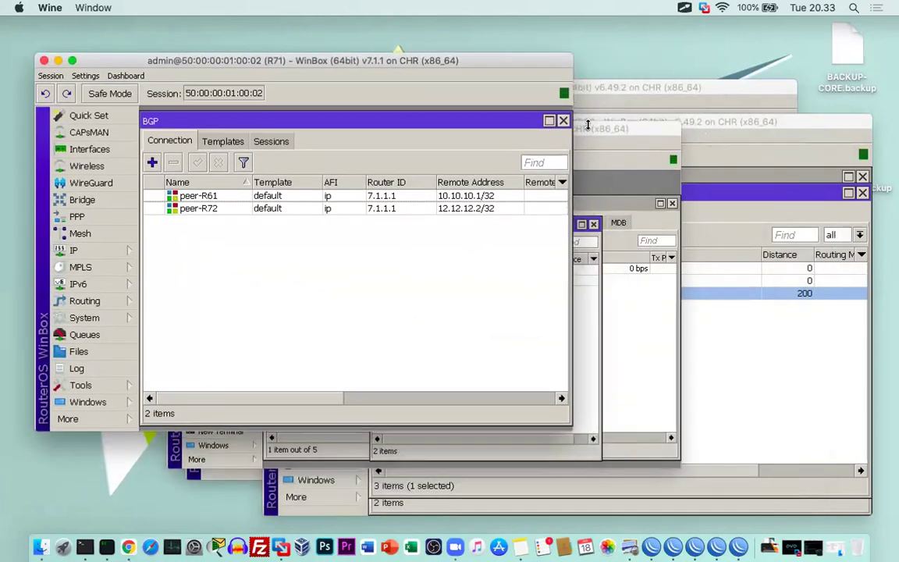
On R72, set the default BGP template to AS 200, AFI ip and router ID 7.1.1.2, and save it.
click(676, 165)
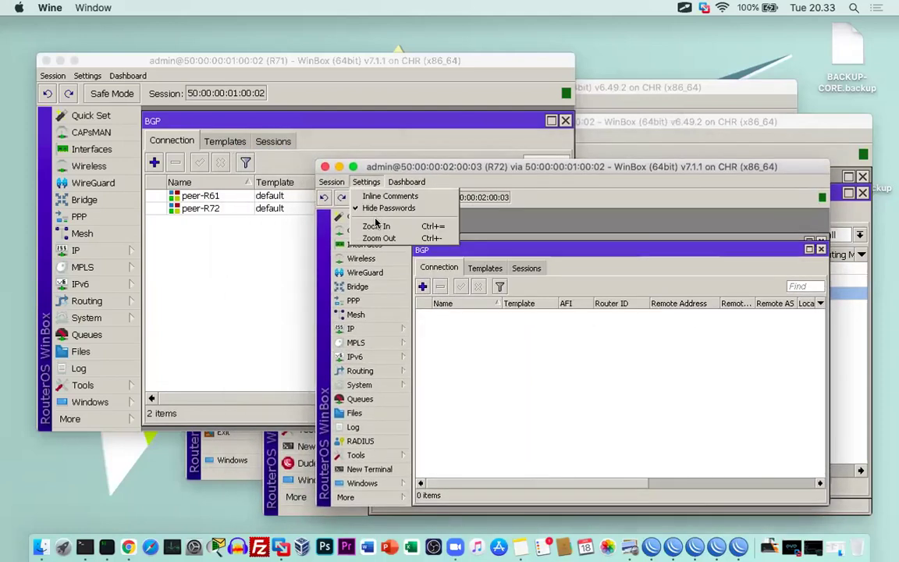
click(376, 225)
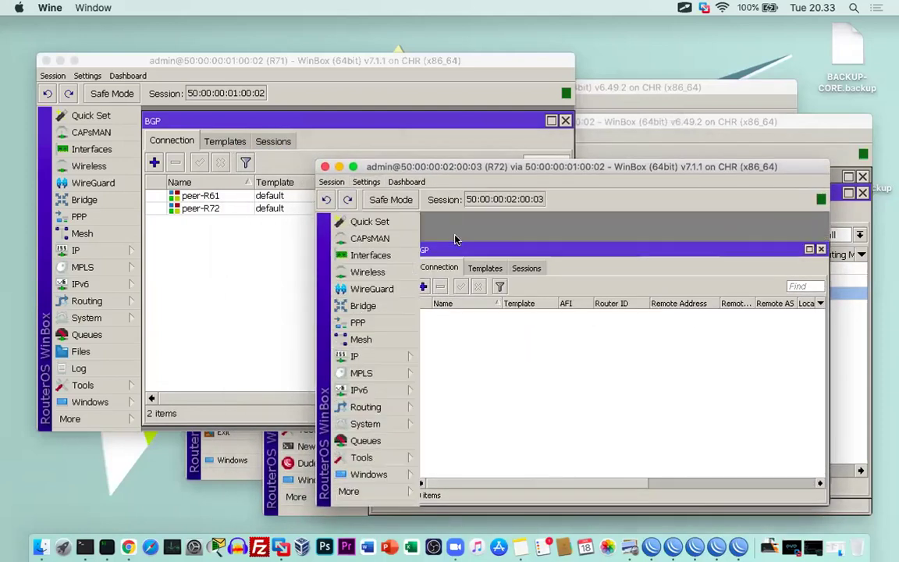
click(505, 282)
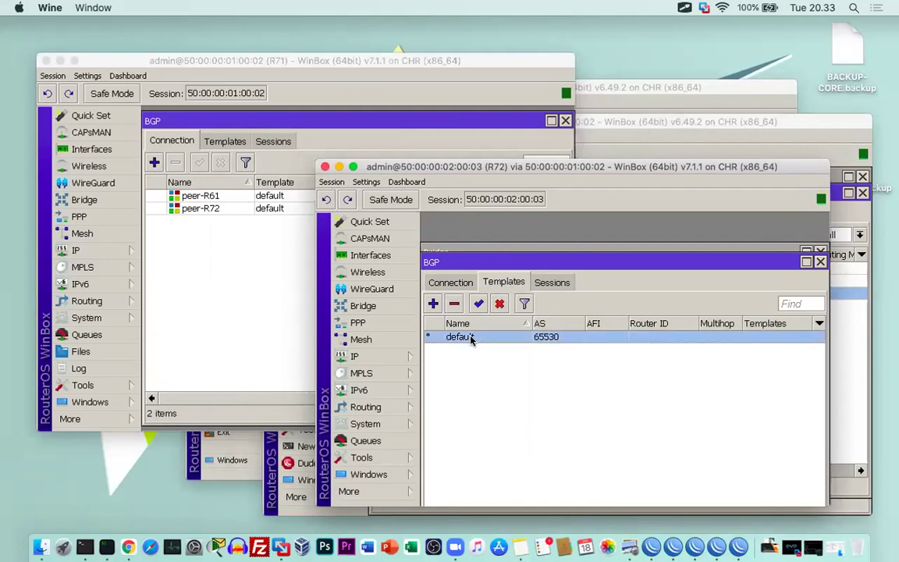
double_click(462, 337)
double_click(551, 287)
text(200)
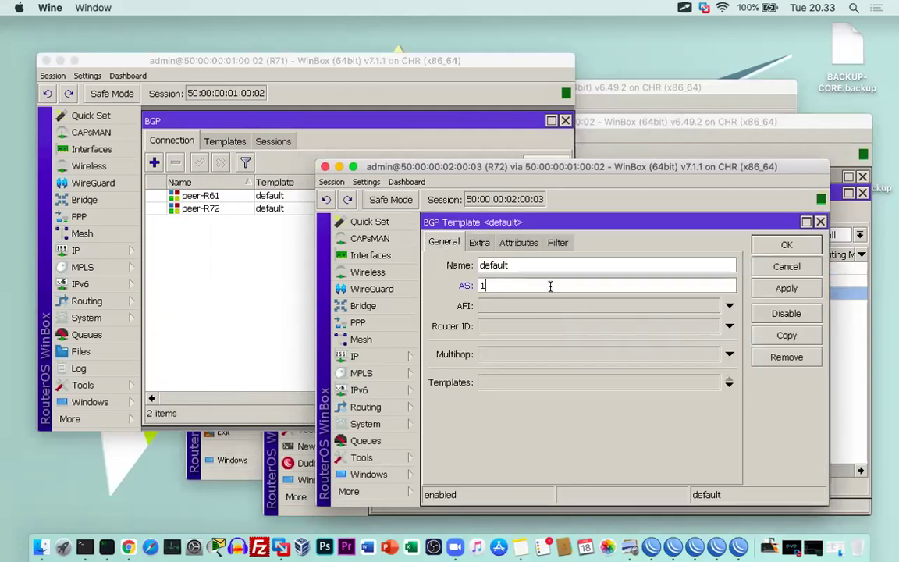
click(515, 310)
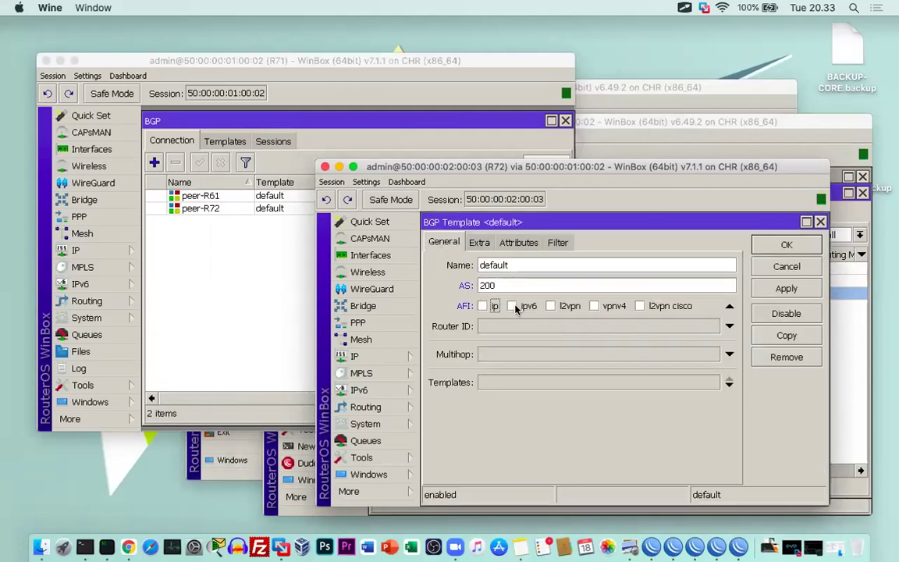
click(489, 331)
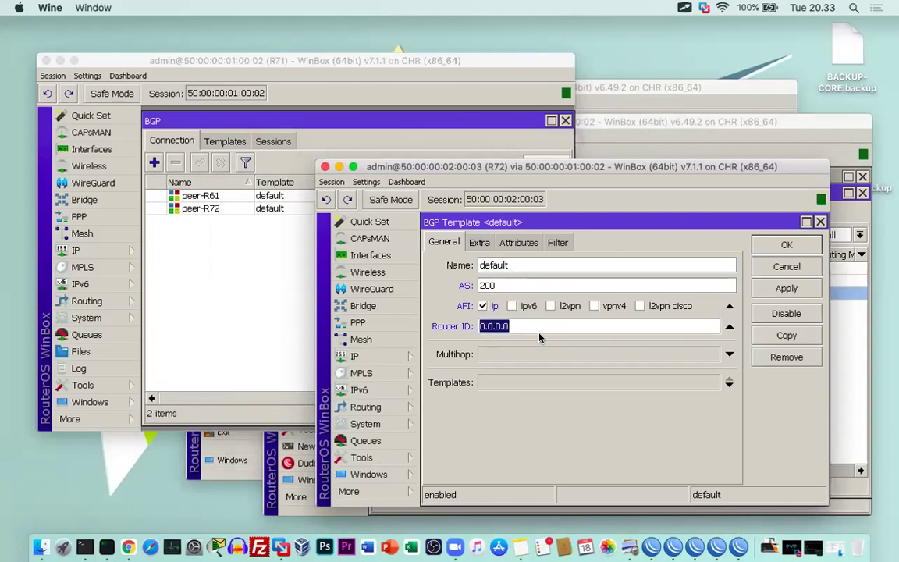
text(7.1.1.2)
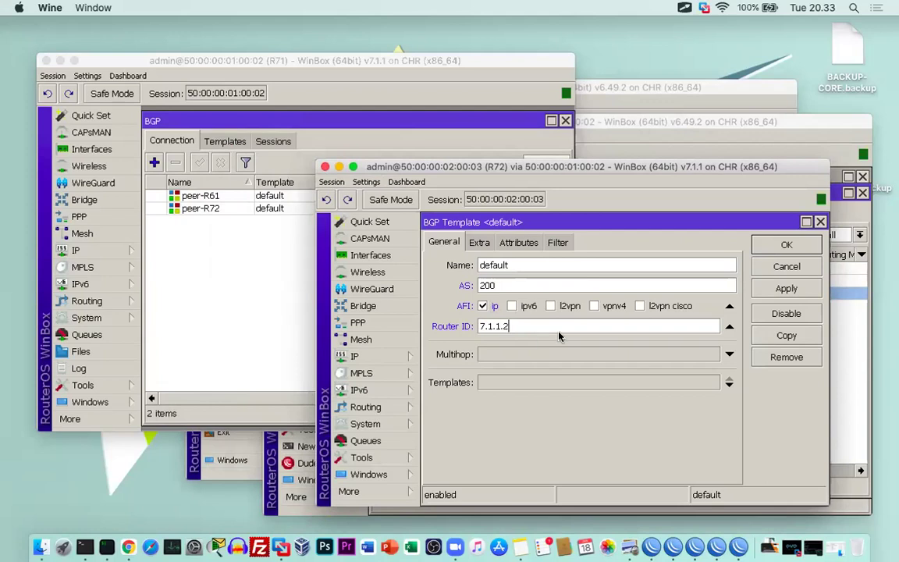
click(787, 288)
click(786, 244)
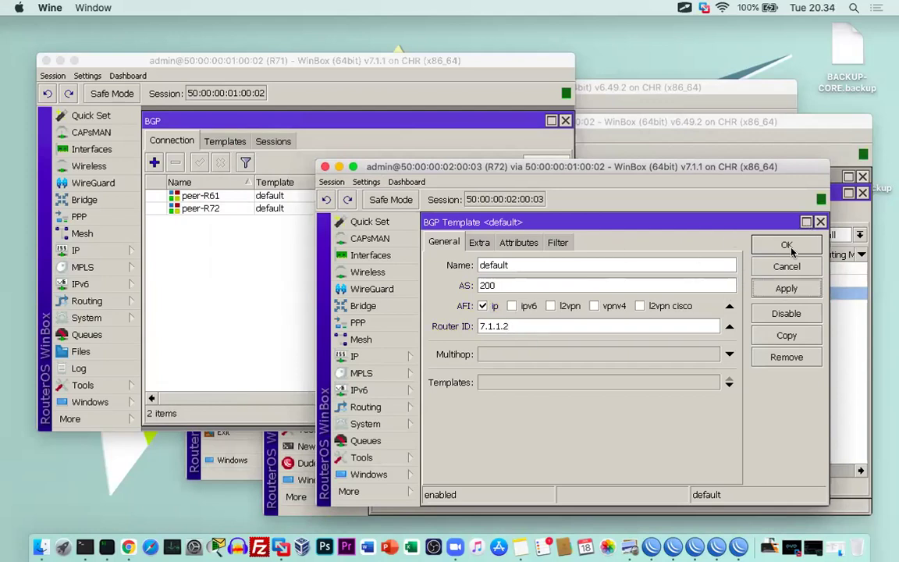
Start a new BGP connection on R72 named peerR71 using the default template.
drag(496, 263, 502, 226)
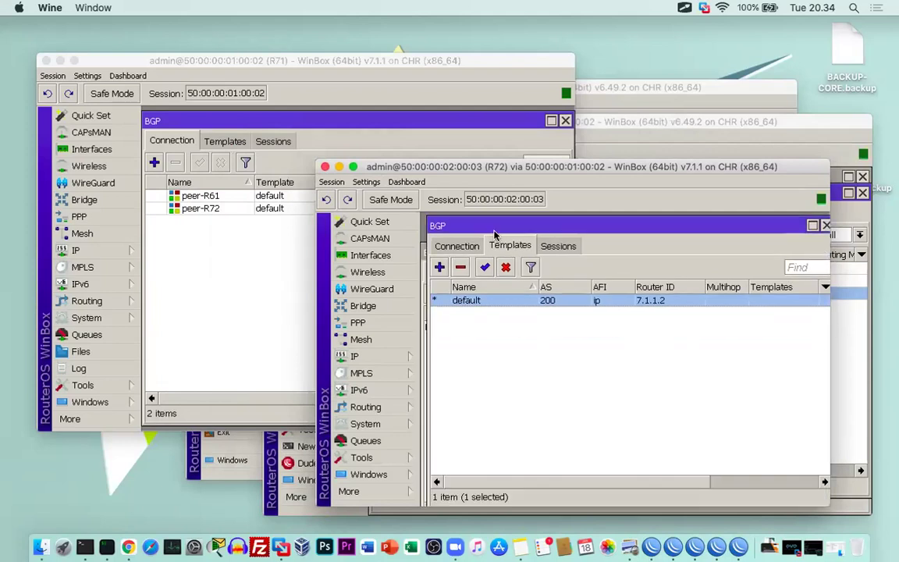
click(467, 246)
click(439, 266)
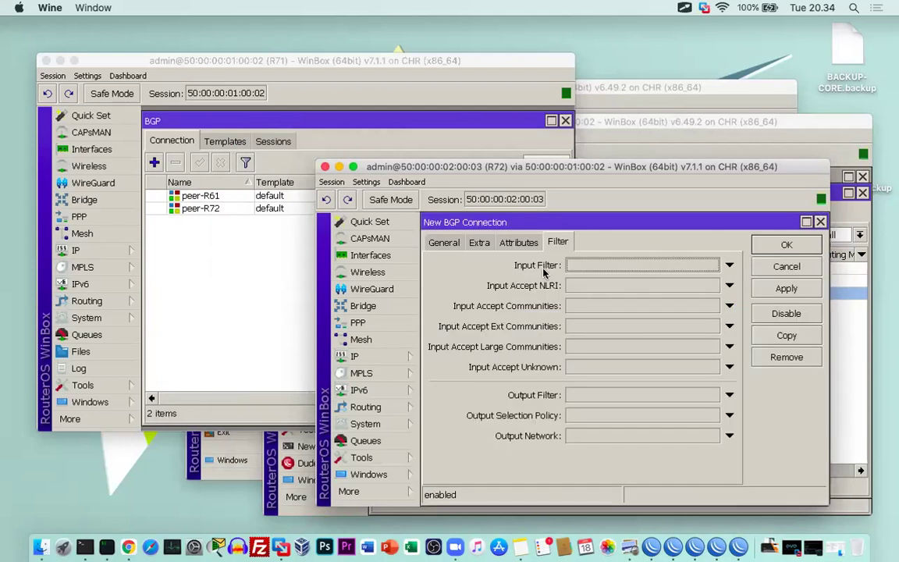
click(443, 243)
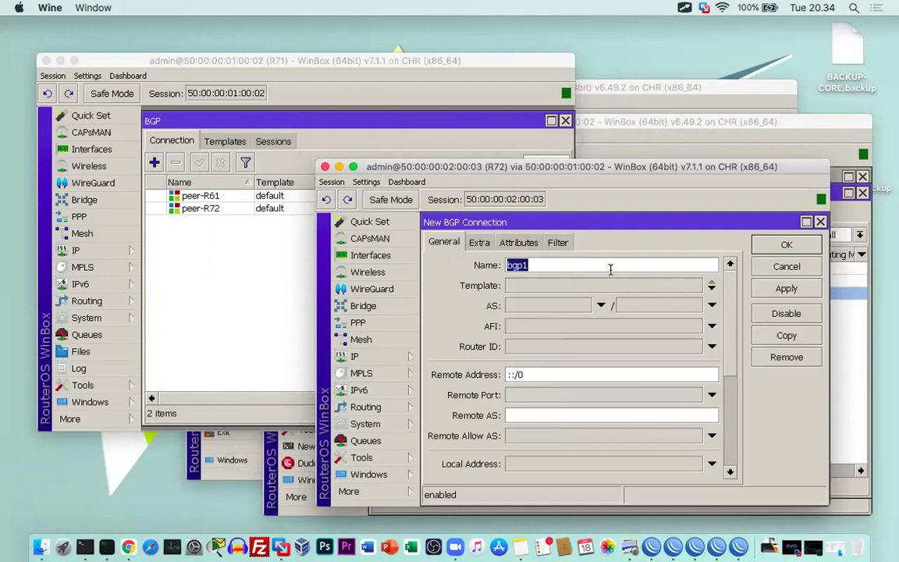
text(p)
key(BackSpace)
text(peer)
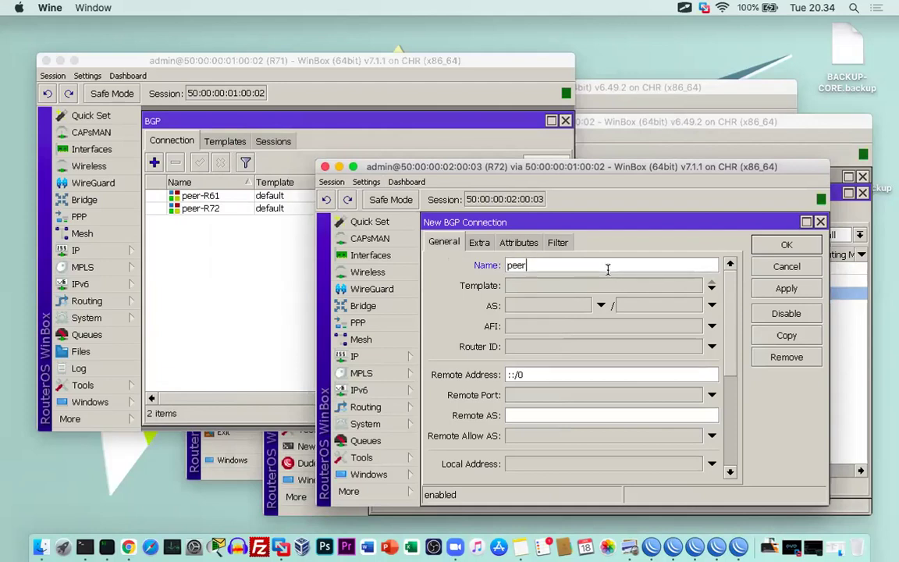
text(R71)
click(556, 288)
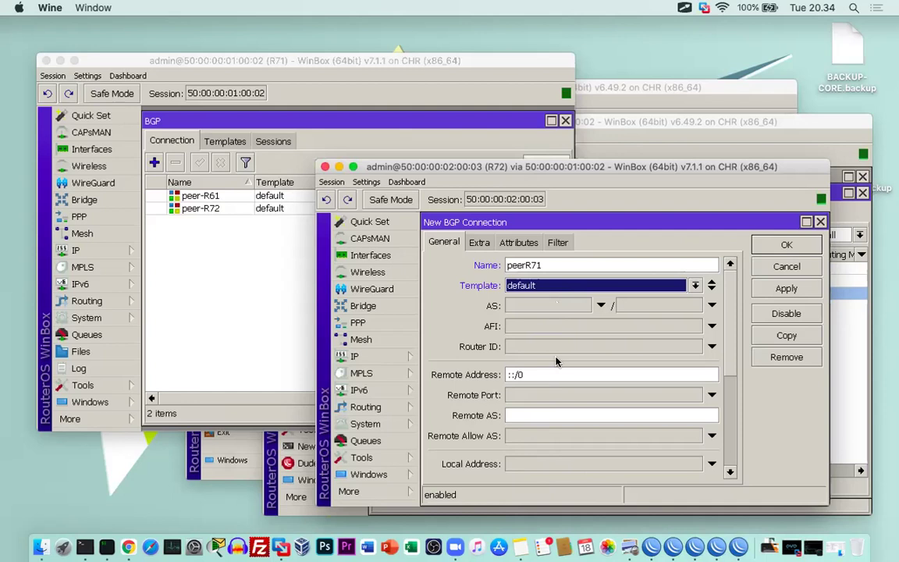
Set peerR71's remote address to 12.12.12.1, remote AS to 200 and local role to ibgp, and apply the connection.
scroll(659, 312, down, 2)
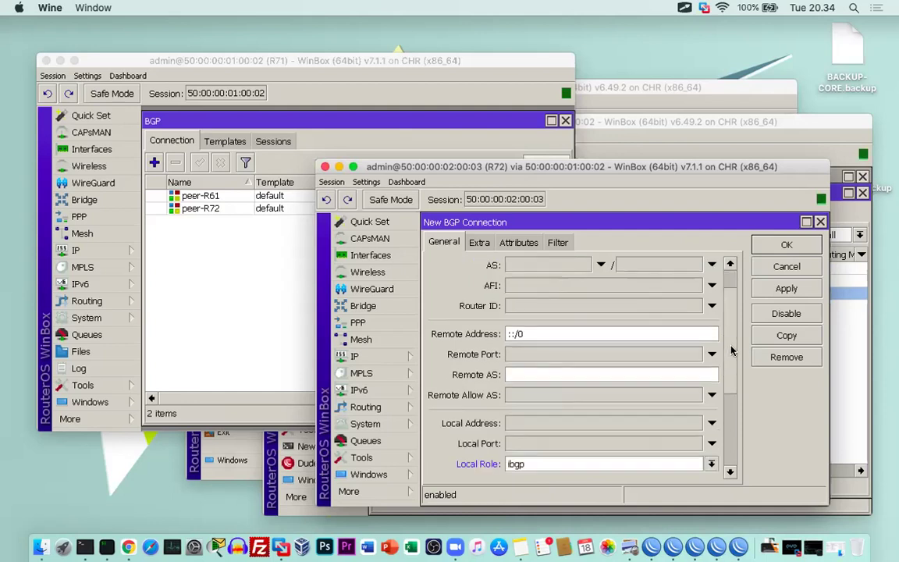
triple_click(581, 334)
text(12.12.12.1)
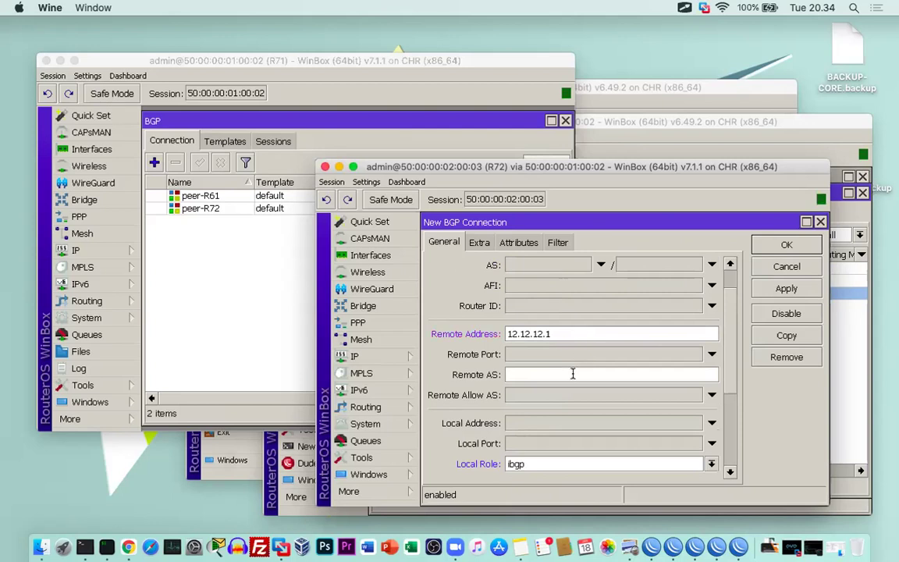
click(573, 374)
text(200)
scroll(573, 374, down, 3)
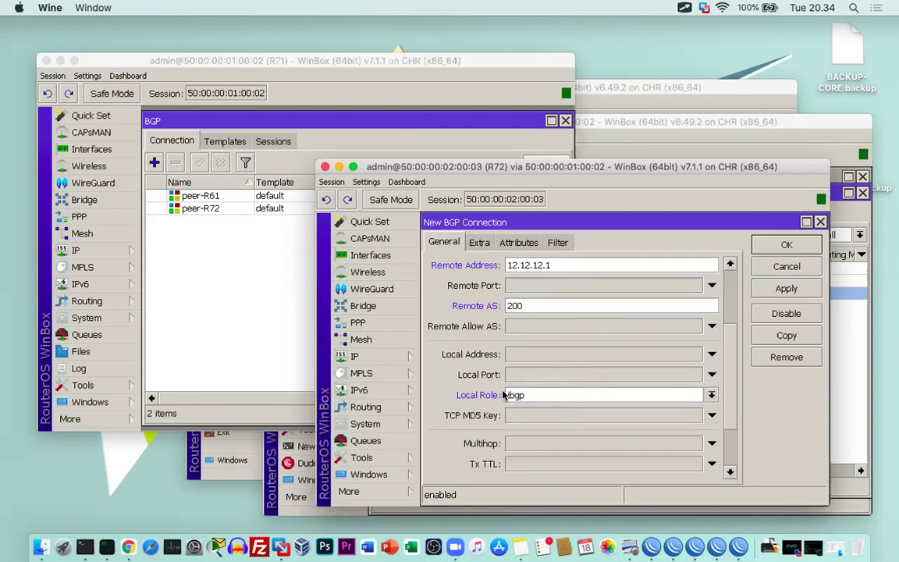
click(771, 291)
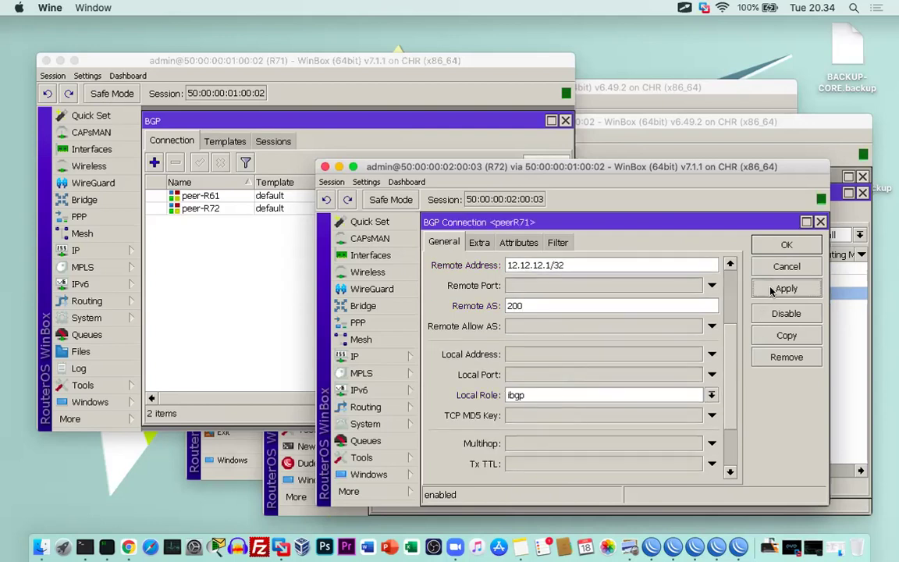
Close the peerR71 connection, enlarge the R72 session and check its BGP sessions.
drag(566, 222, 578, 247)
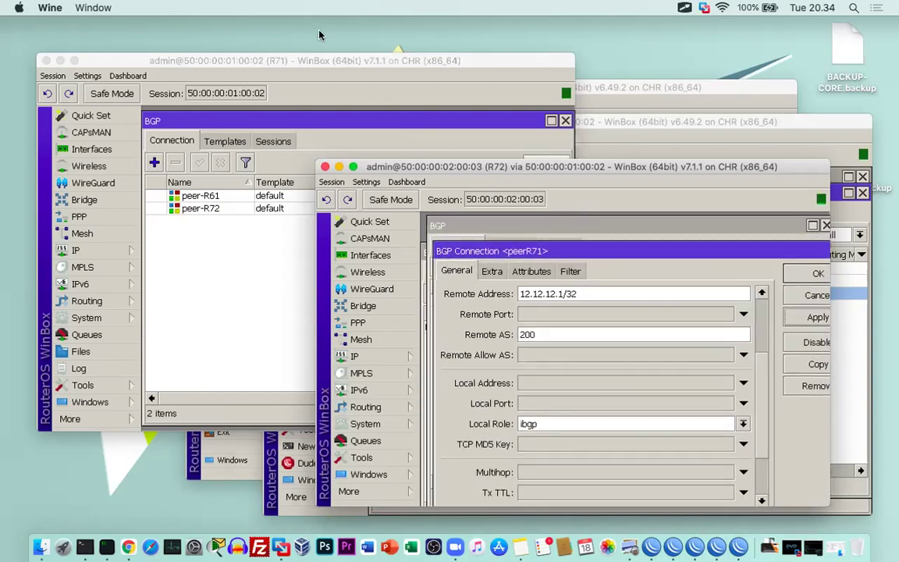
drag(705, 175, 548, 94)
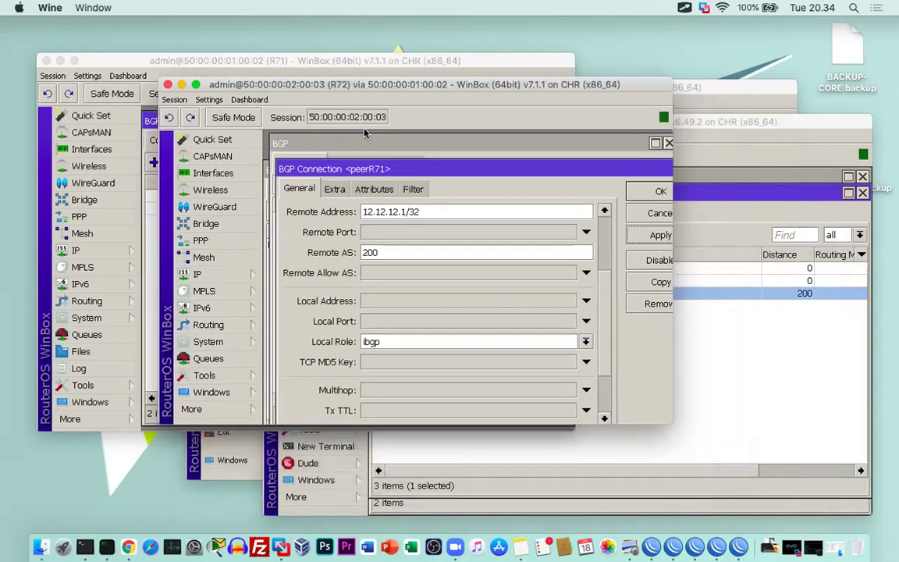
drag(250, 109, 225, 102)
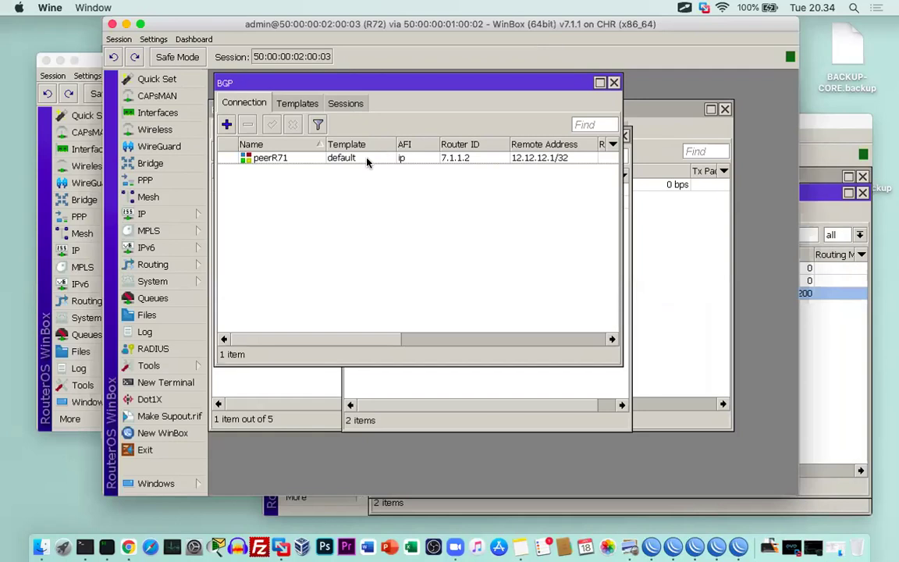
click(345, 102)
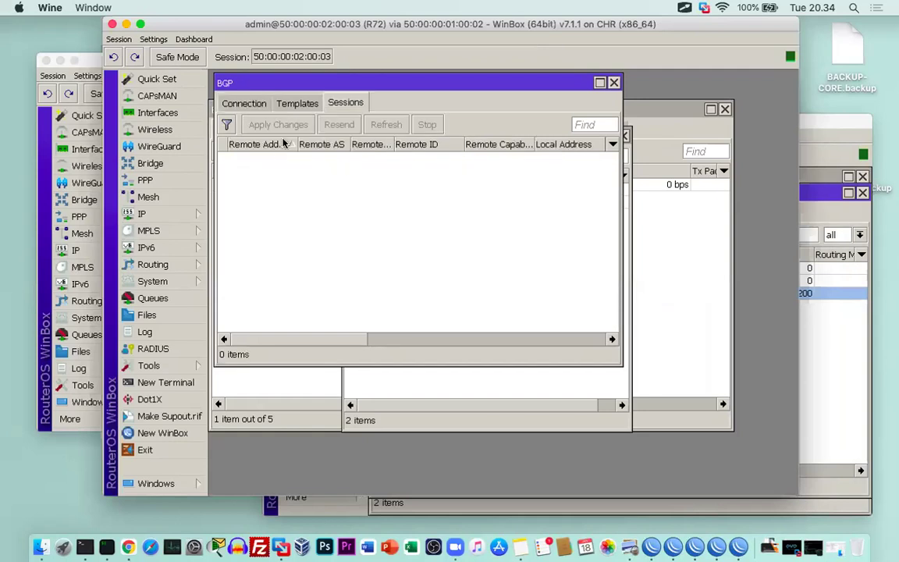
click(248, 102)
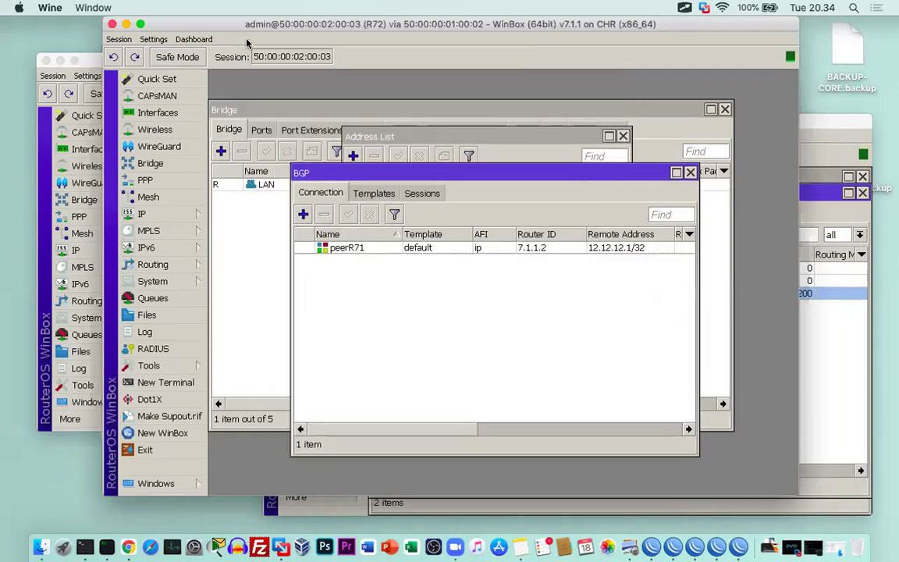
Check R72's IP address list for the LAN network and close the list.
drag(248, 43, 258, 65)
click(156, 235)
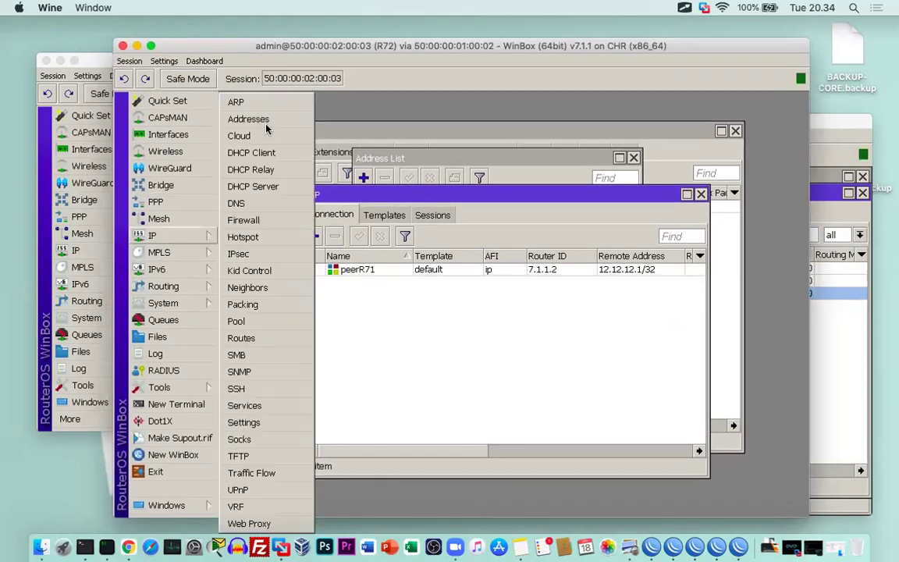
click(248, 119)
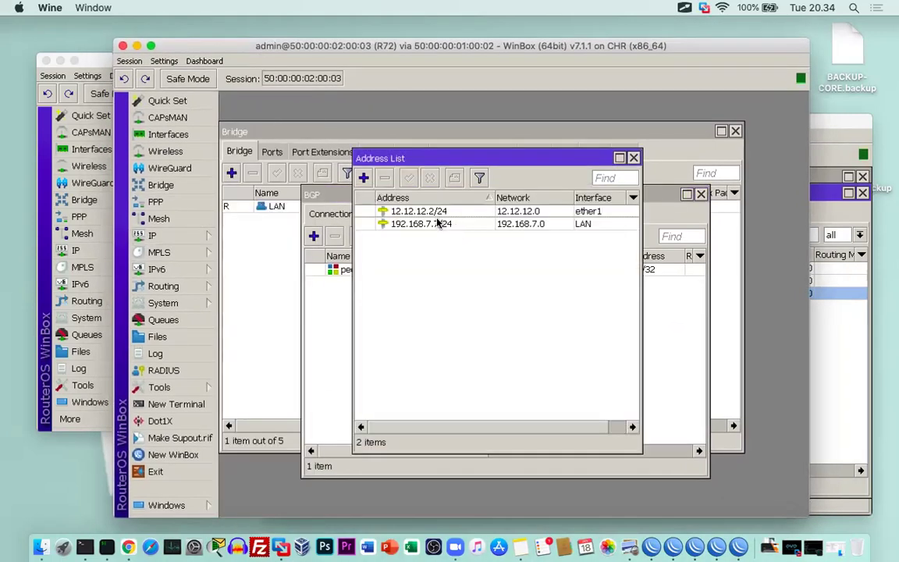
click(434, 226)
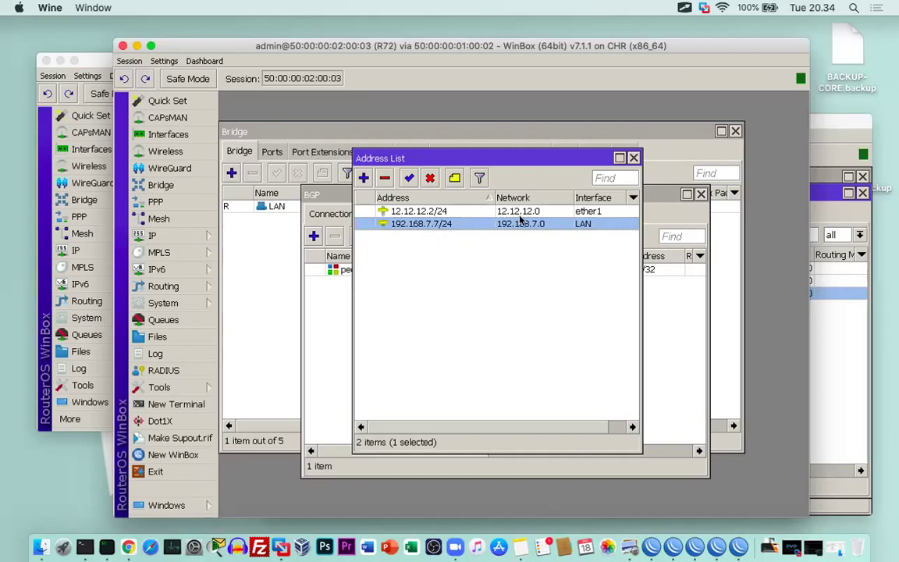
click(633, 157)
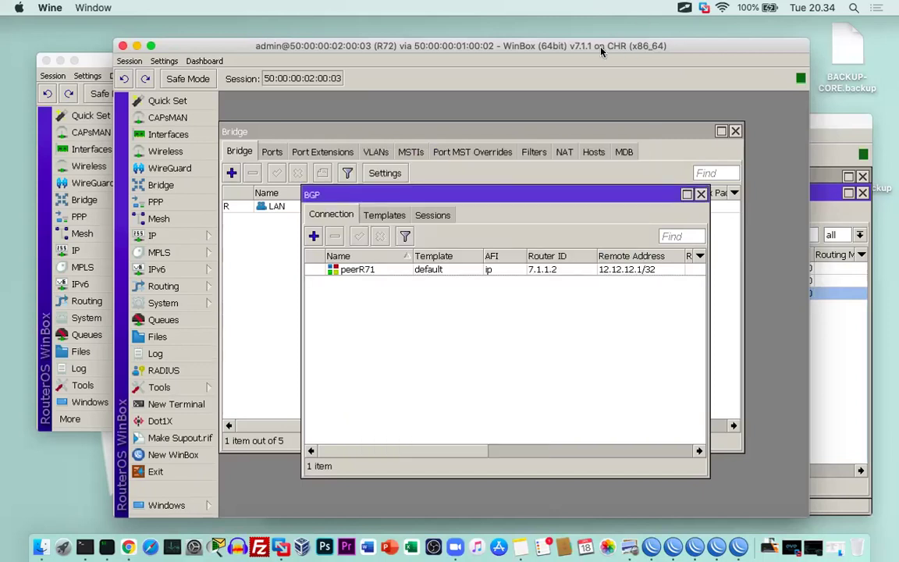
Review the filter options of R72's default BGP template and close it.
drag(540, 43, 484, 38)
click(327, 212)
click(283, 264)
double_click(283, 265)
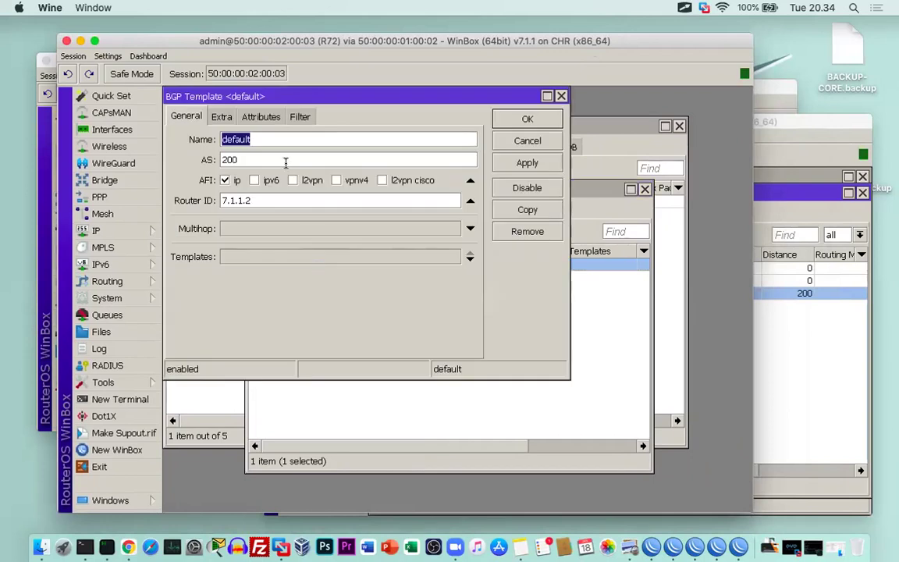
click(300, 117)
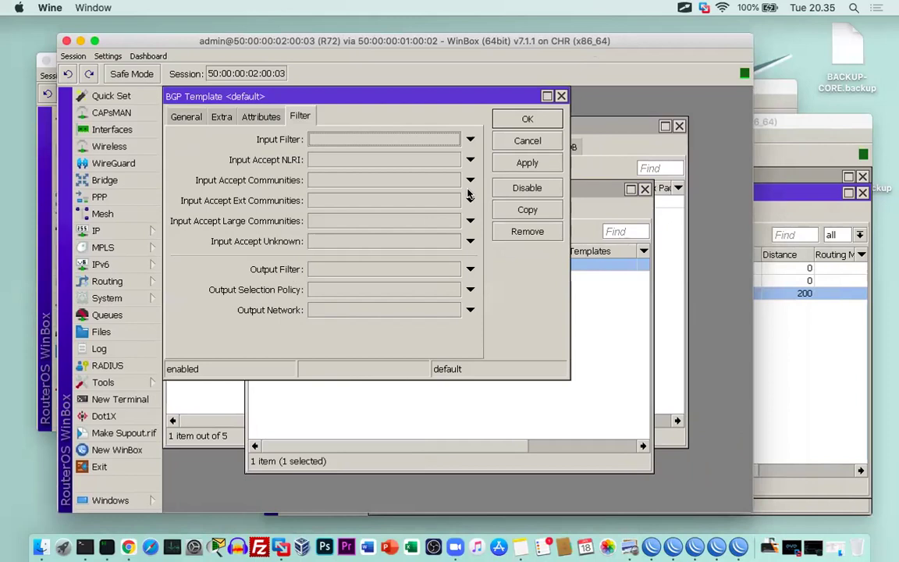
click(515, 120)
Set the output network of R72's peerR71 BGP connection to bgp_list, apply the change and close the connection.
click(272, 211)
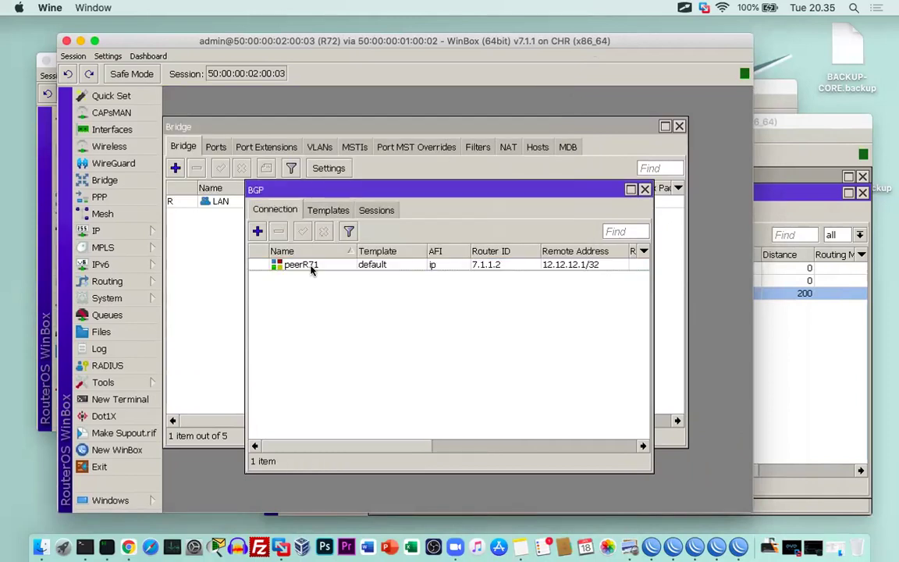
click(309, 267)
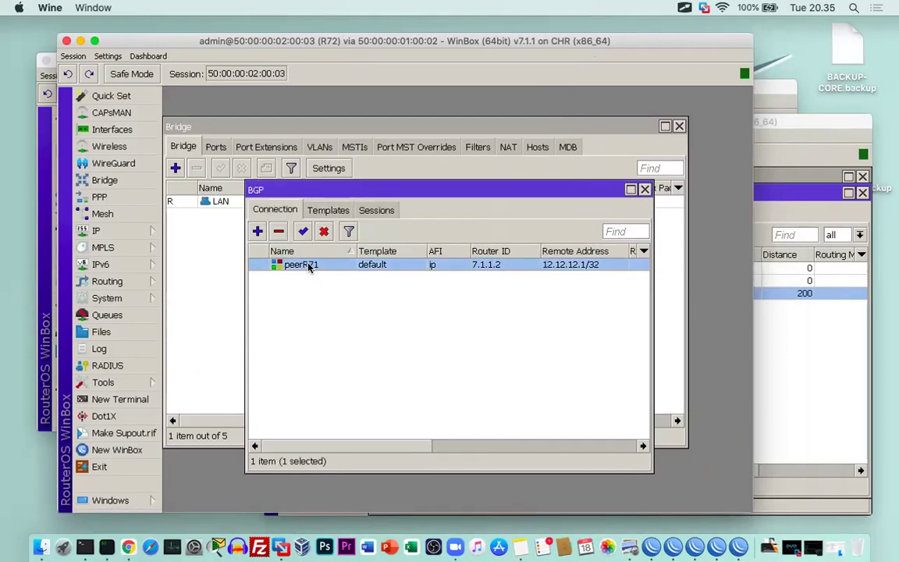
double_click(309, 267)
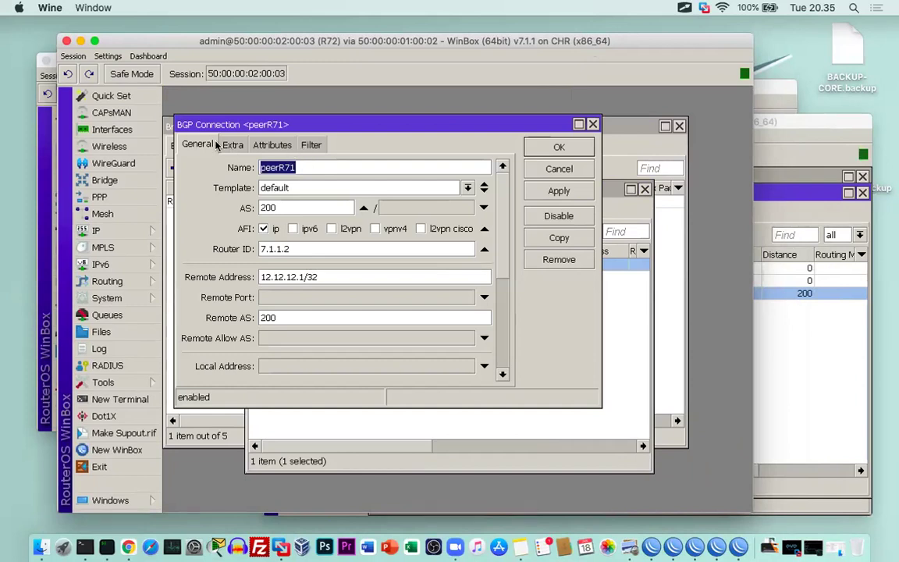
click(311, 145)
click(331, 338)
text(bgp_list)
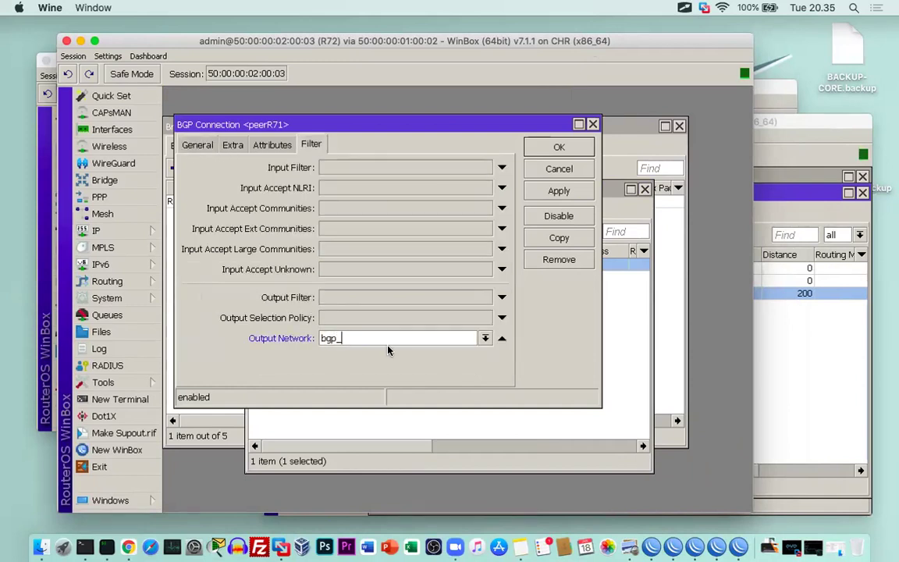
click(550, 191)
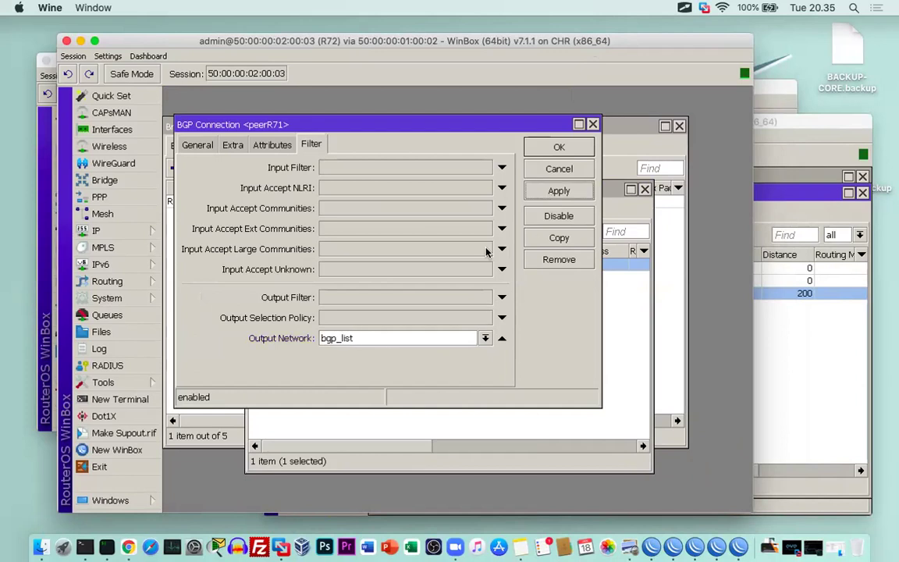
click(555, 146)
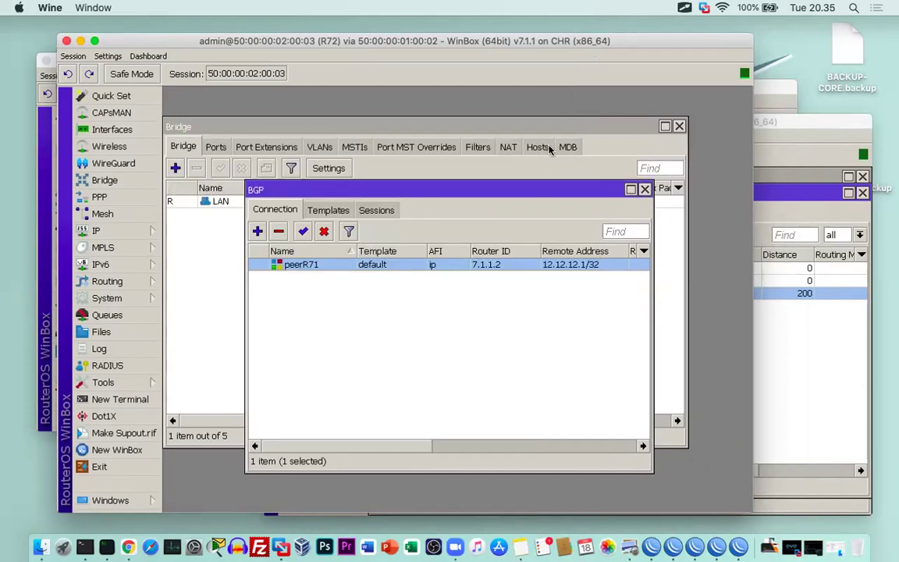
Add a firewall address list entry on R72 named bgp_list with address 192.168.7.0/24.
click(123, 232)
click(188, 222)
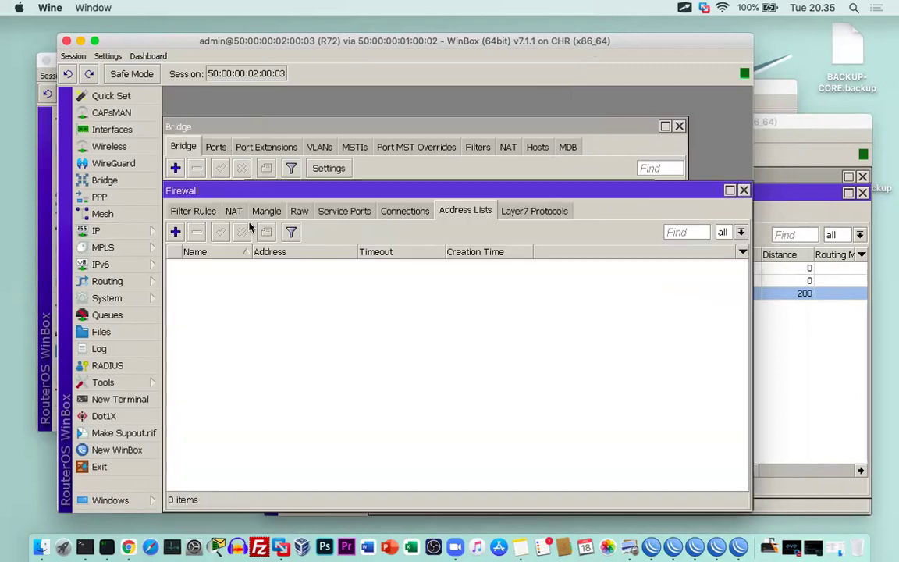
click(175, 232)
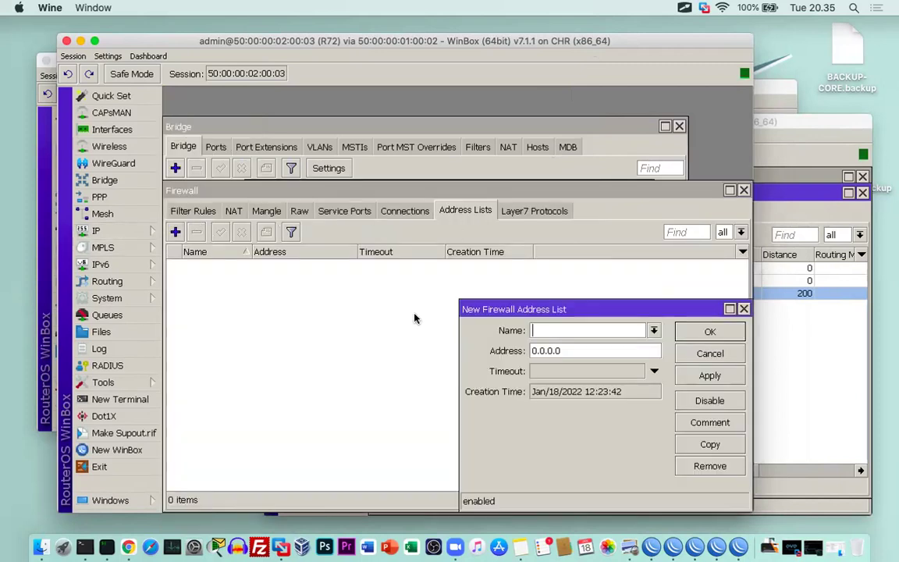
drag(558, 309, 441, 251)
text(bgp_list)
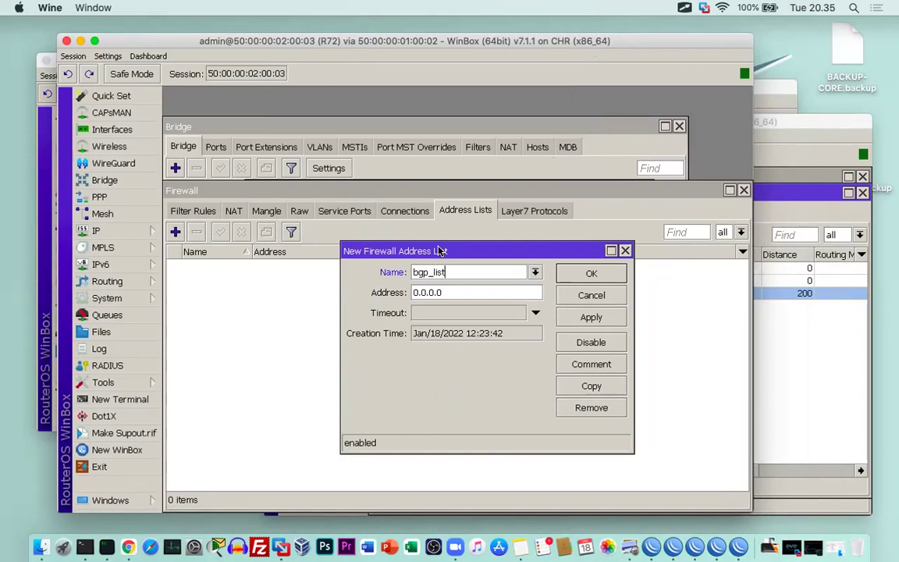
click(452, 293)
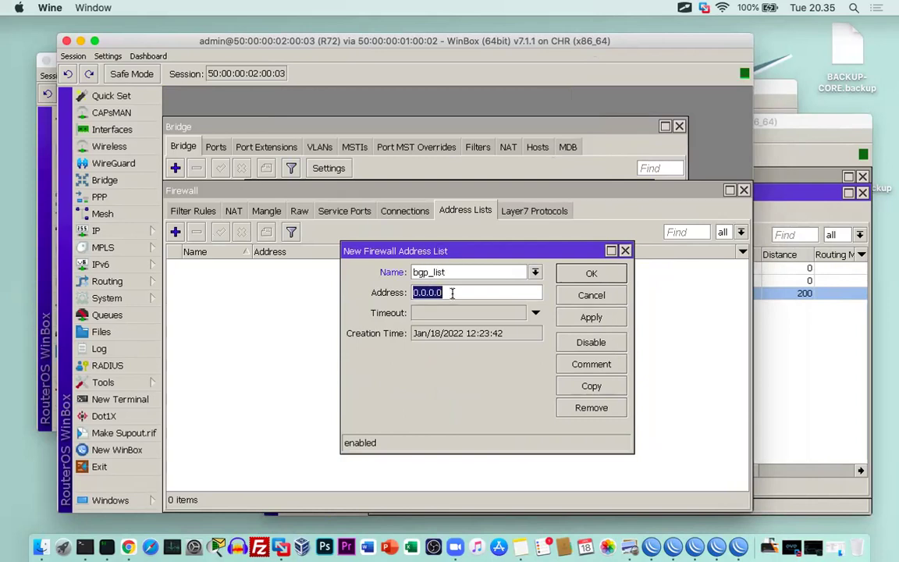
text(192.168)
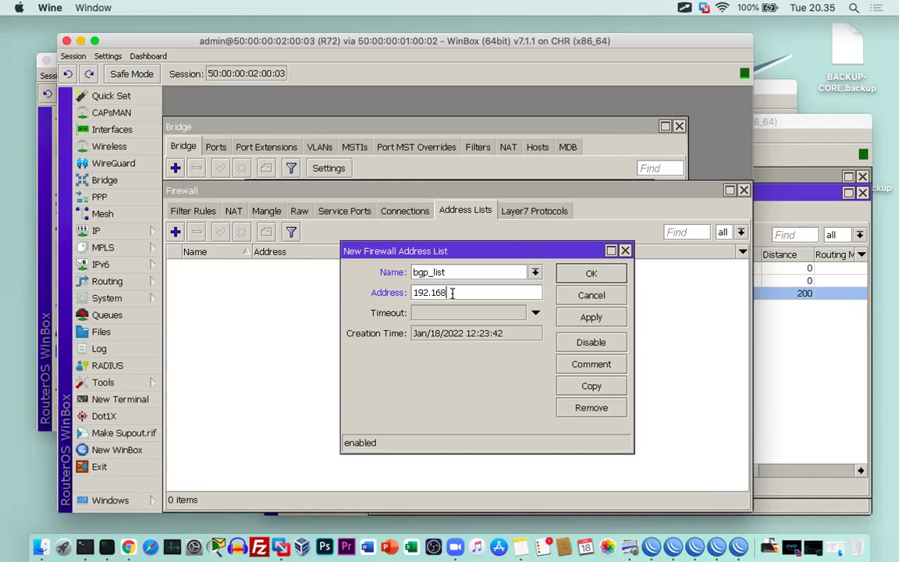
text(.7.0/24)
click(587, 317)
click(591, 274)
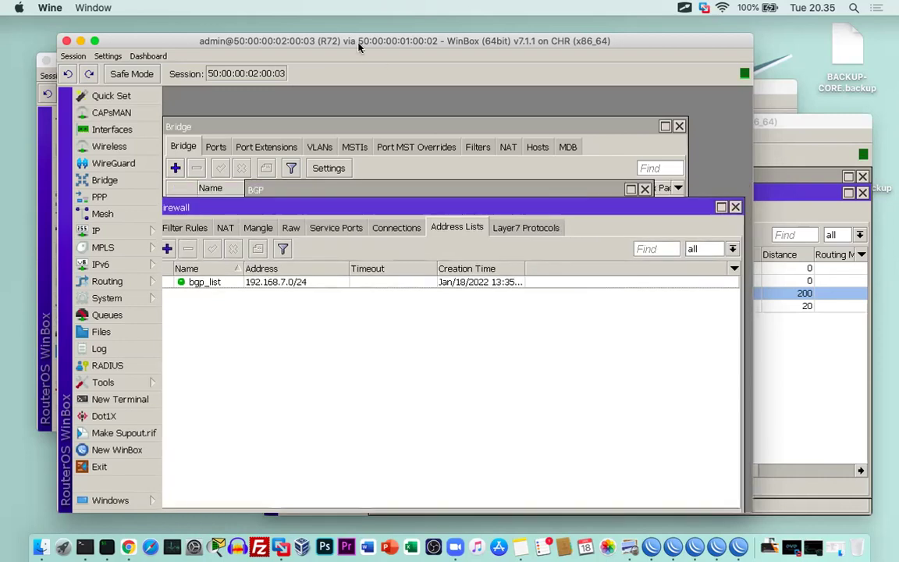
Switch to the R71 session and check its route list for the 192.168.7.0/24 network.
drag(360, 45, 319, 62)
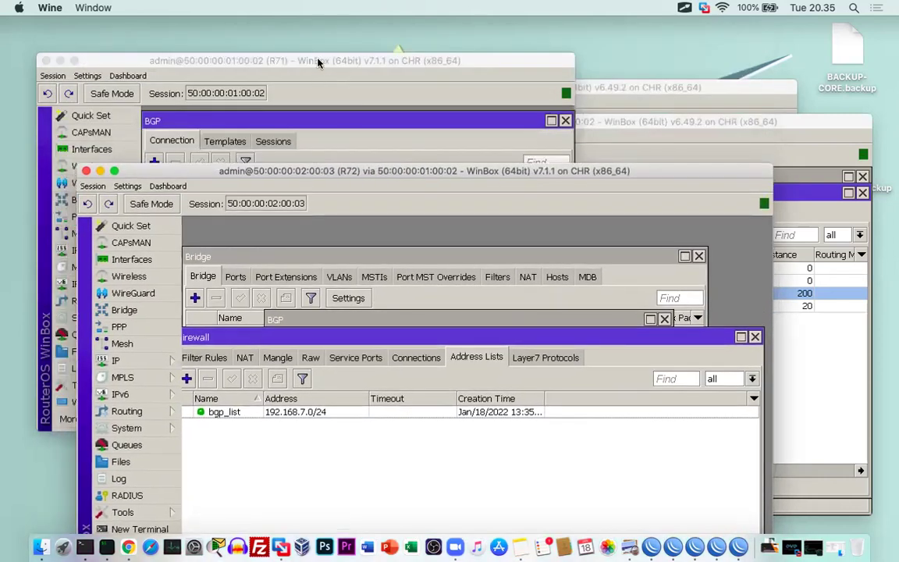
click(69, 192)
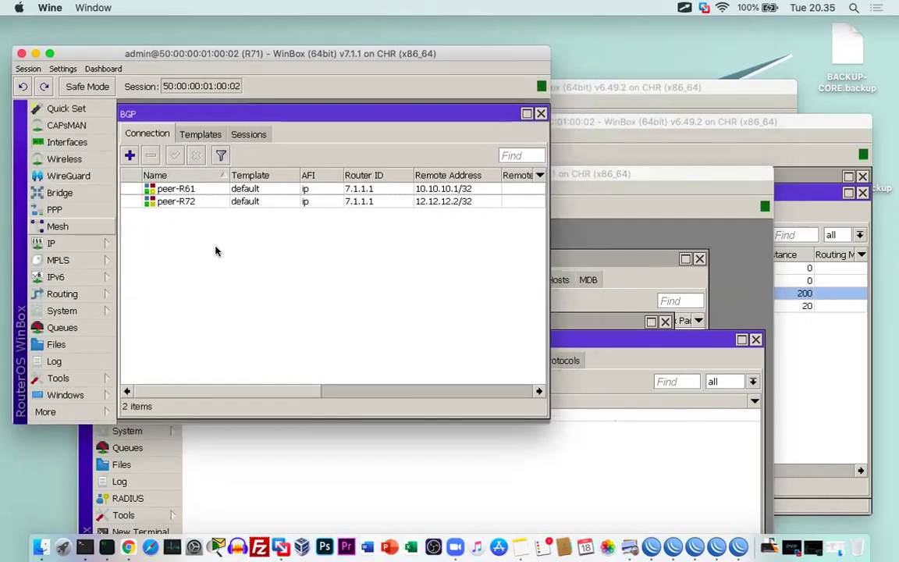
click(51, 243)
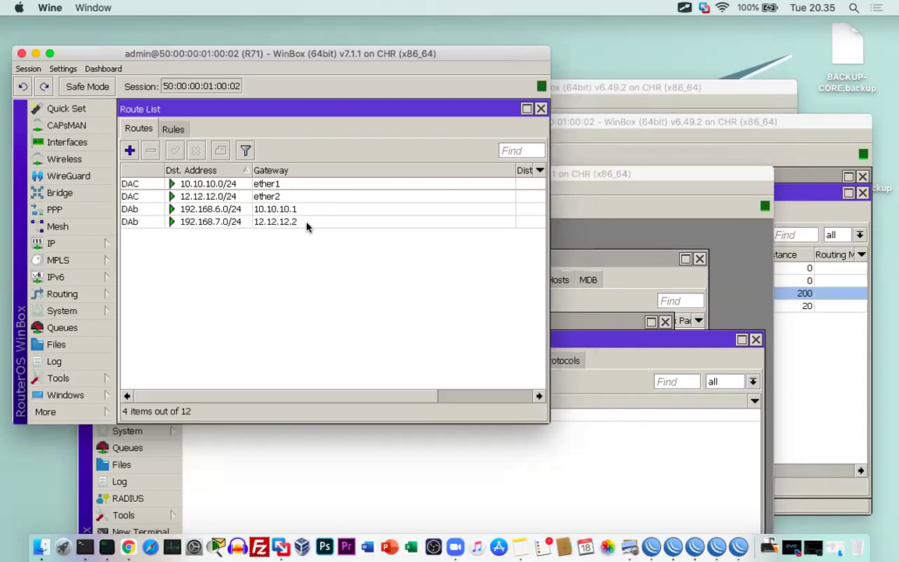
click(248, 221)
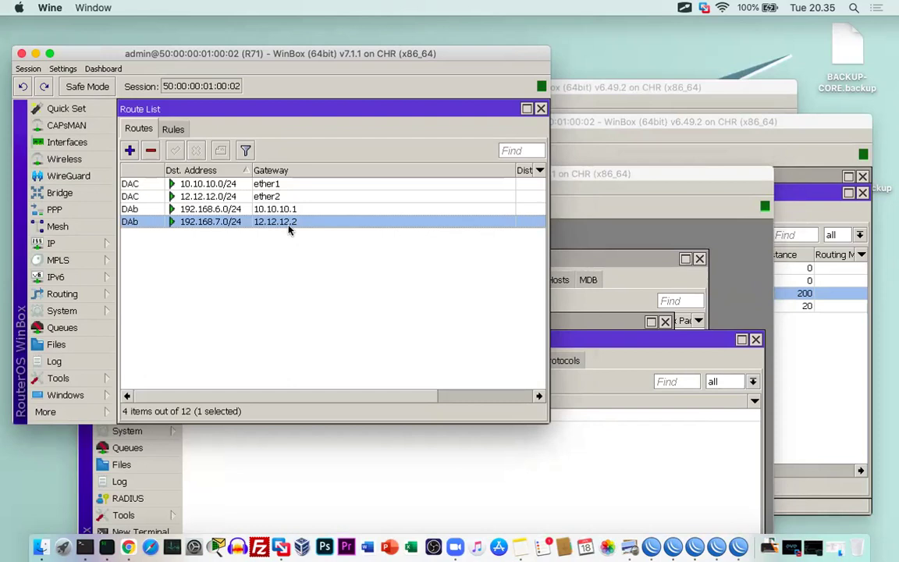
Switch back to the R72 session and examine its default route and the 192.168.6.0/24 entry in the route list.
click(586, 262)
drag(465, 174, 443, 128)
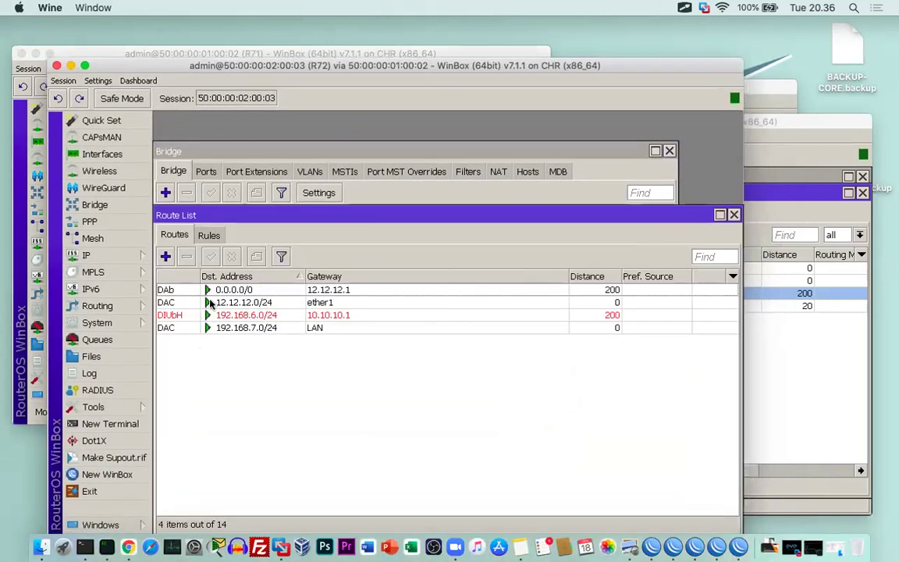
click(230, 292)
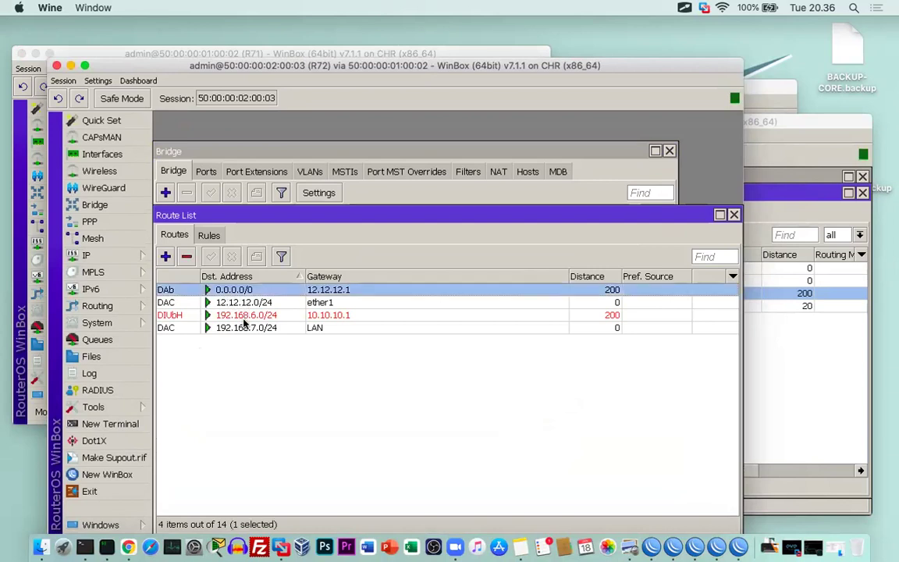
click(187, 315)
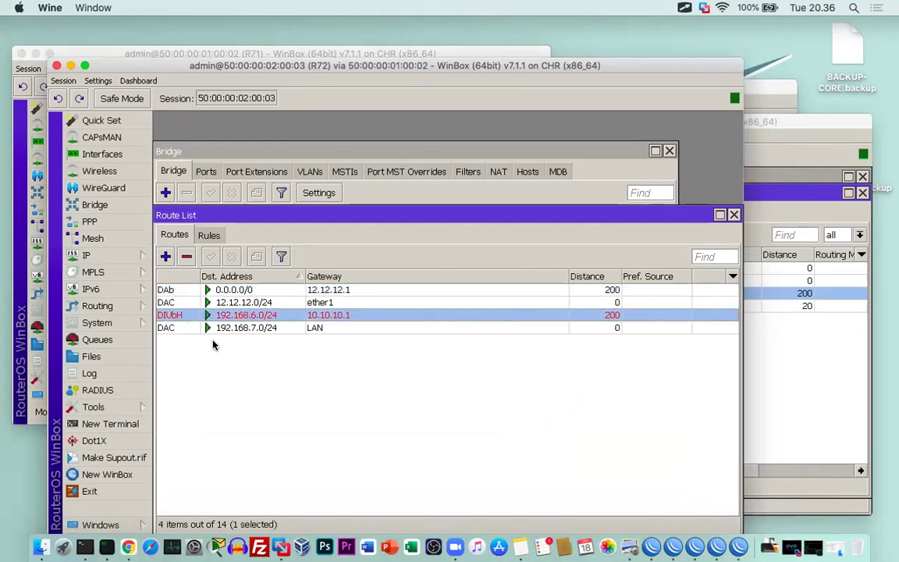
ctrl+click(239, 316)
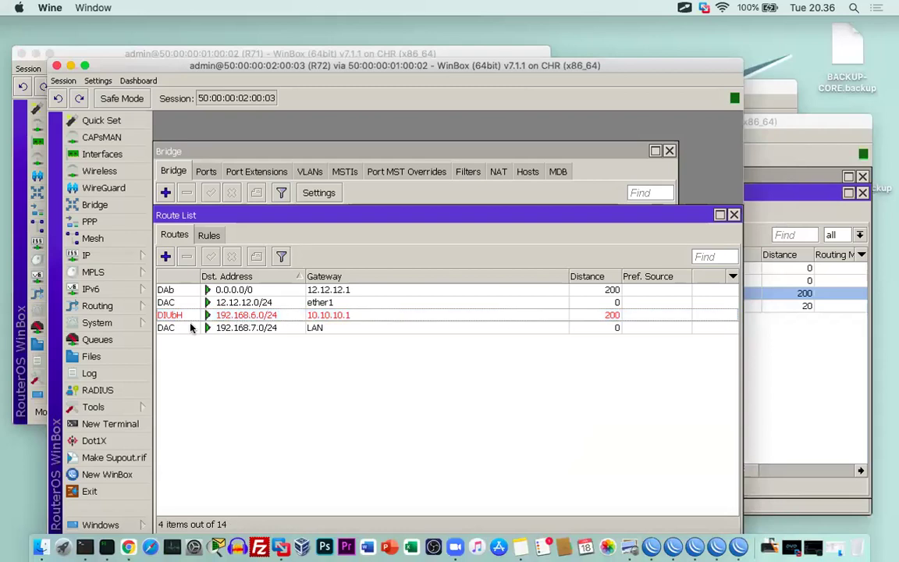
mouse_move(179, 321)
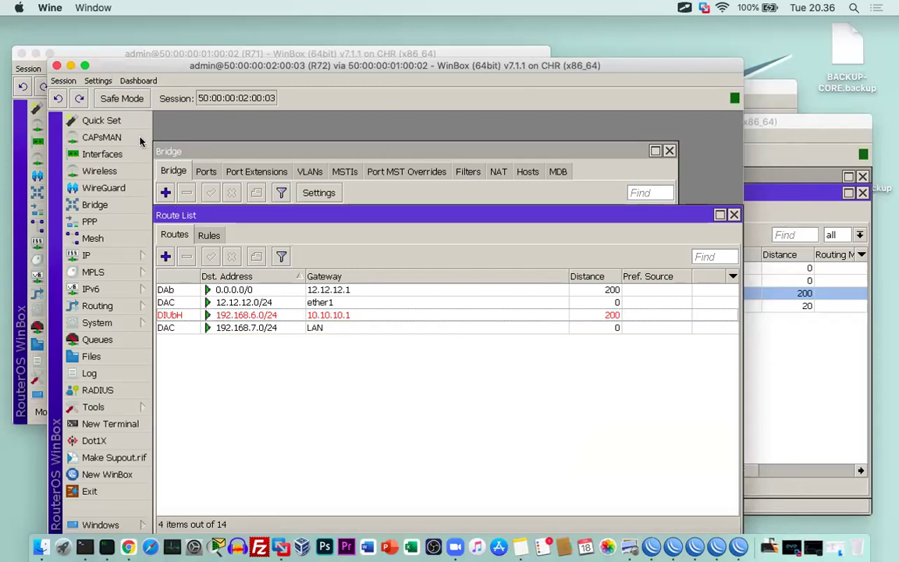
Open R71's peer-R72 BGP connection and review its general and extra settings, including the local role and cluster ID.
click(82, 56)
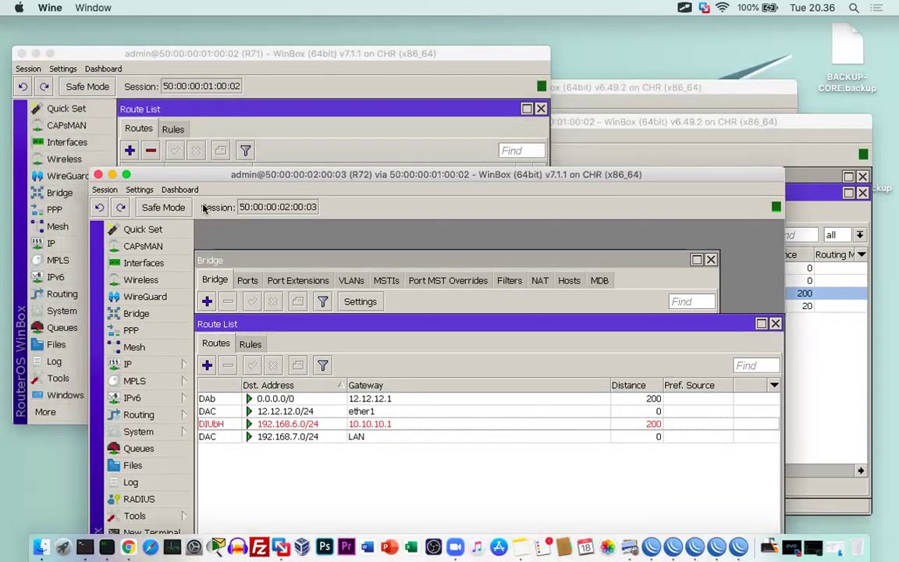
click(312, 53)
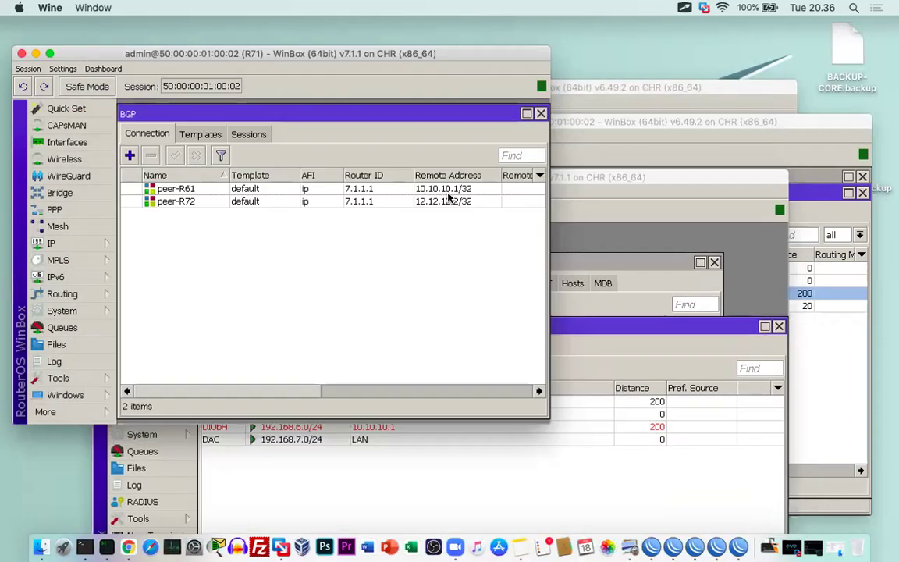
double_click(446, 189)
scroll(407, 189, down, 2)
scroll(297, 215, up, 2)
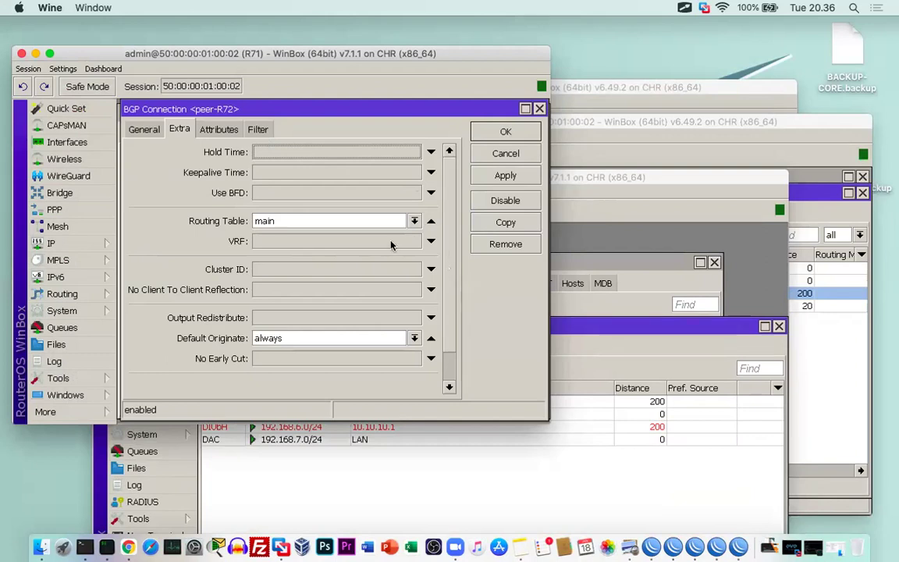
scroll(391, 245, down, 2)
click(144, 130)
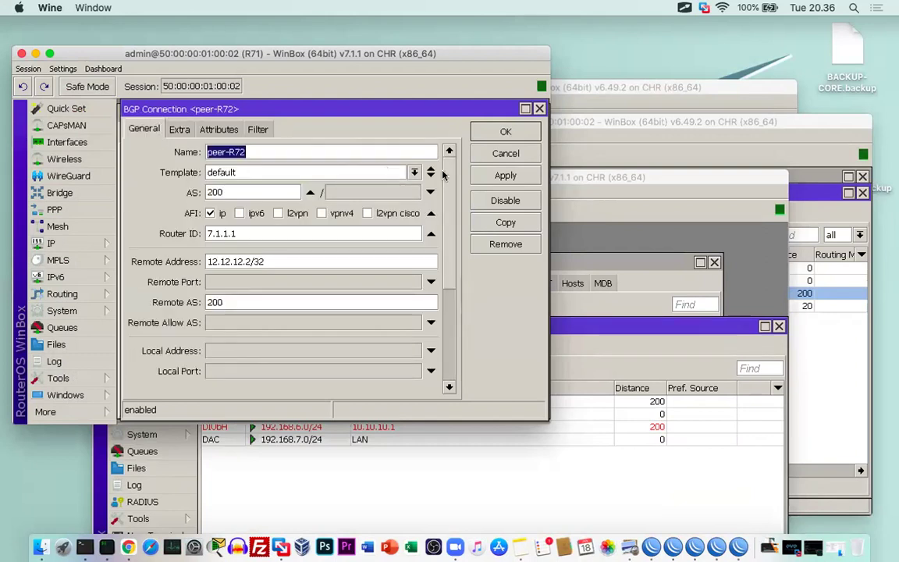
scroll(450, 261, down, 5)
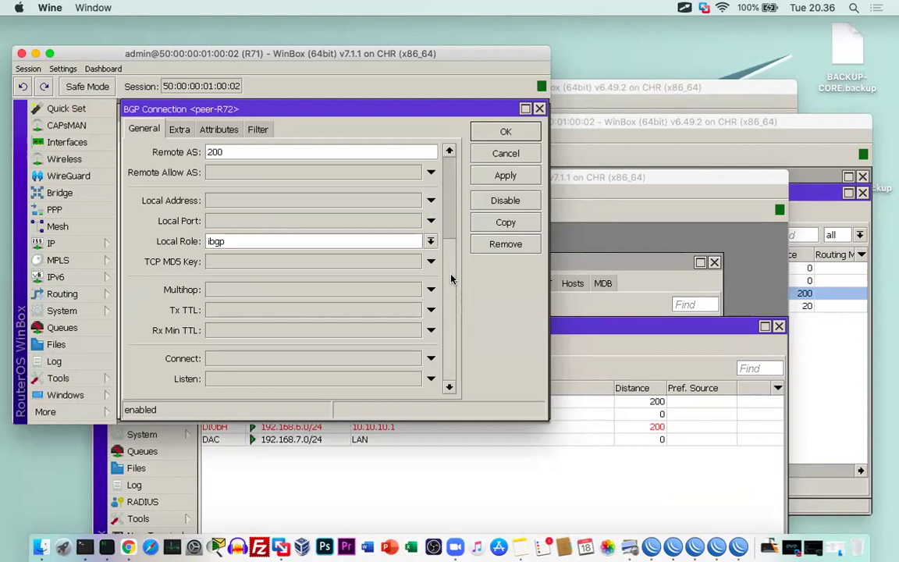
scroll(409, 246, up, 2)
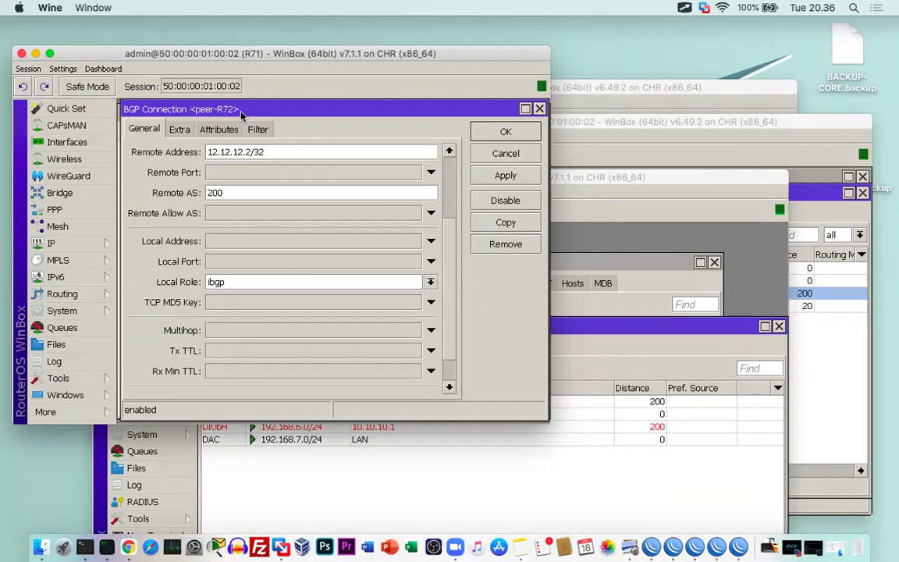
click(179, 129)
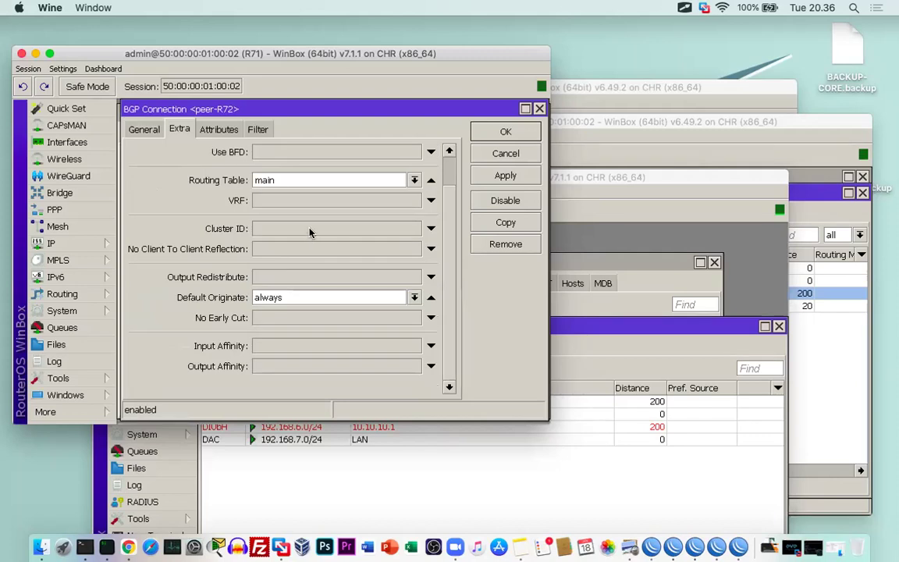
click(309, 231)
key(BackSpace)
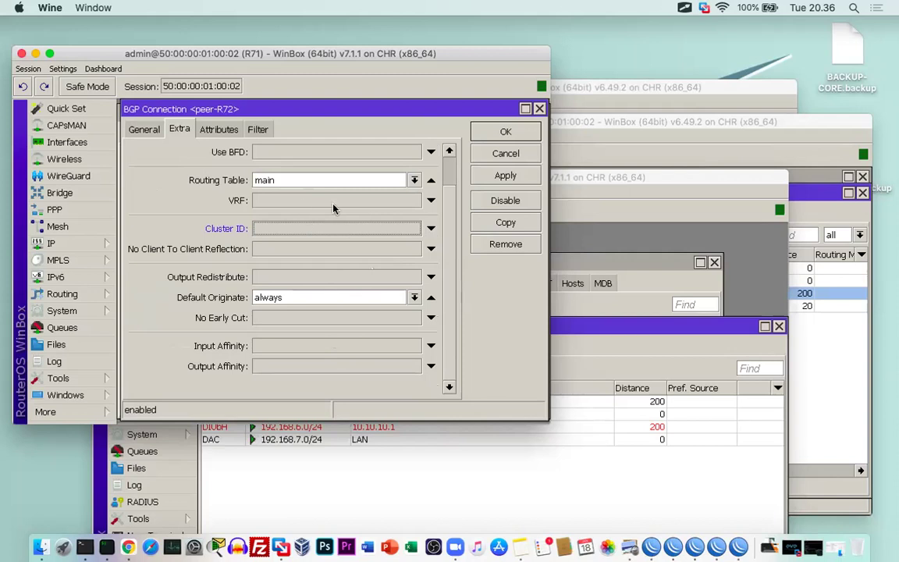
scroll(334, 209, up, 2)
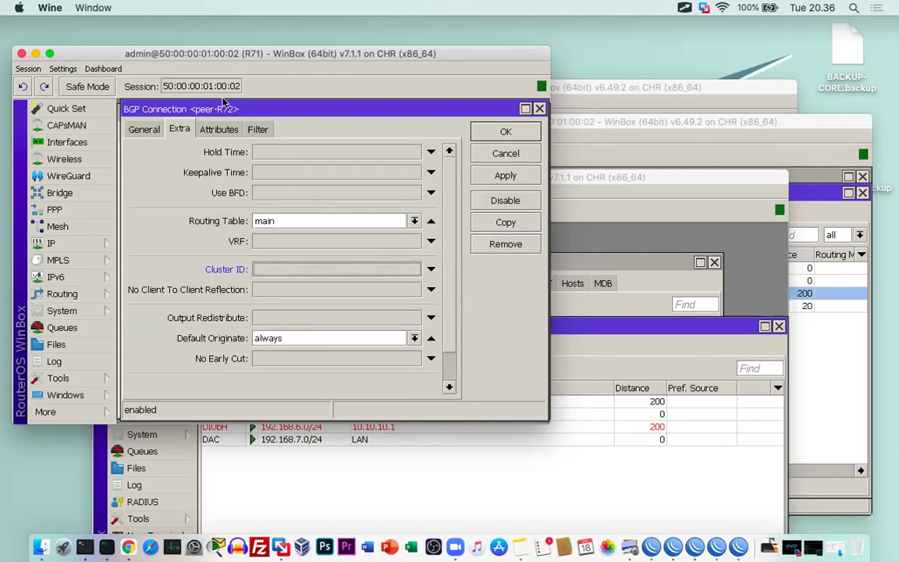
Set the nexthop choice of R71's peer-R72 connection to force self, apply the change and close the connection.
click(222, 130)
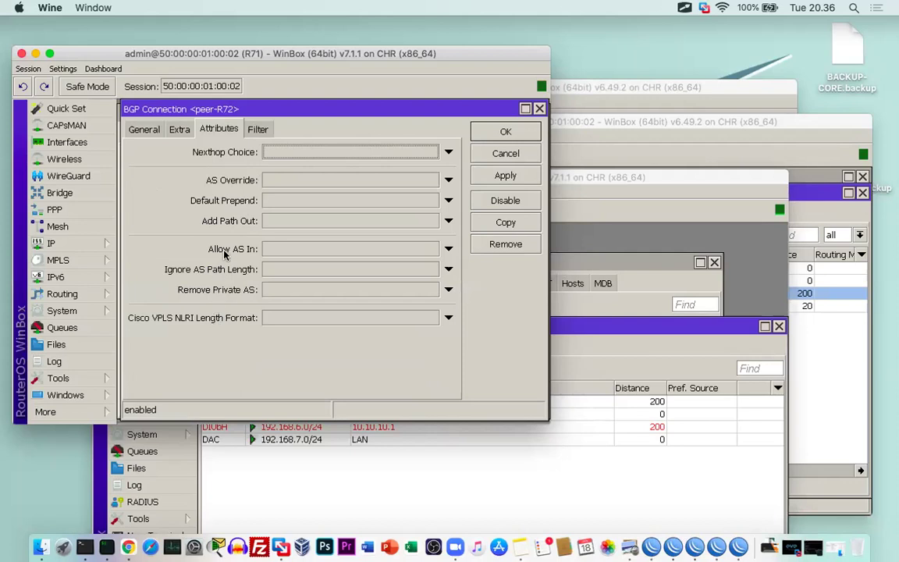
click(308, 151)
click(308, 152)
click(290, 176)
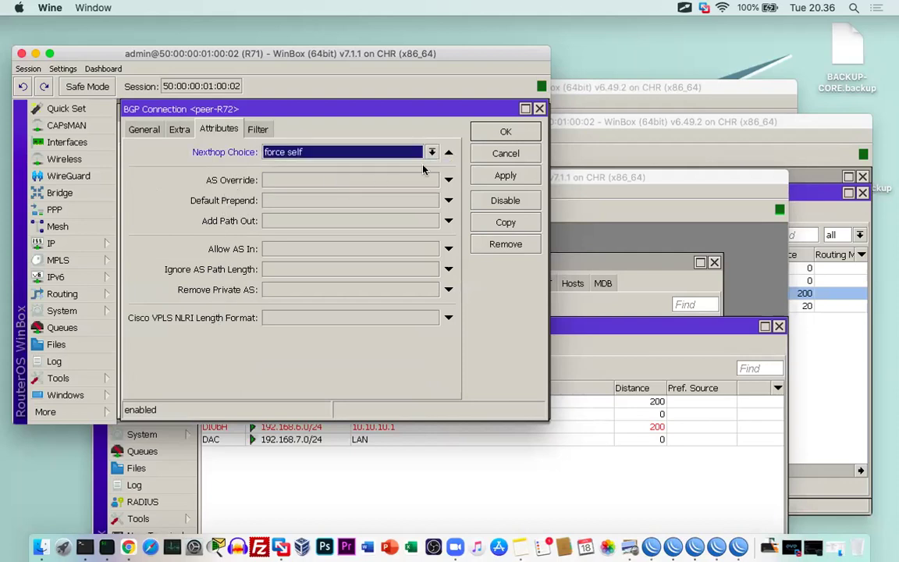
click(481, 176)
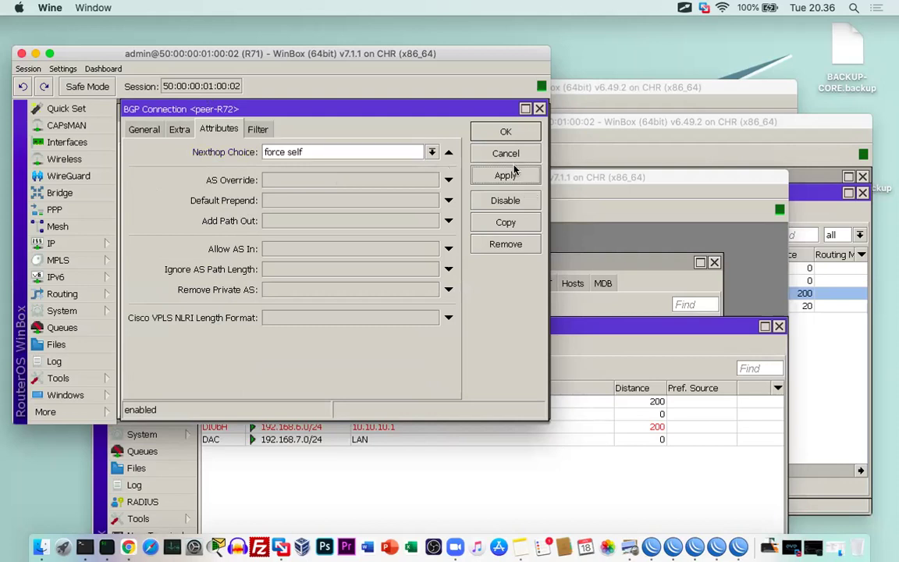
click(506, 132)
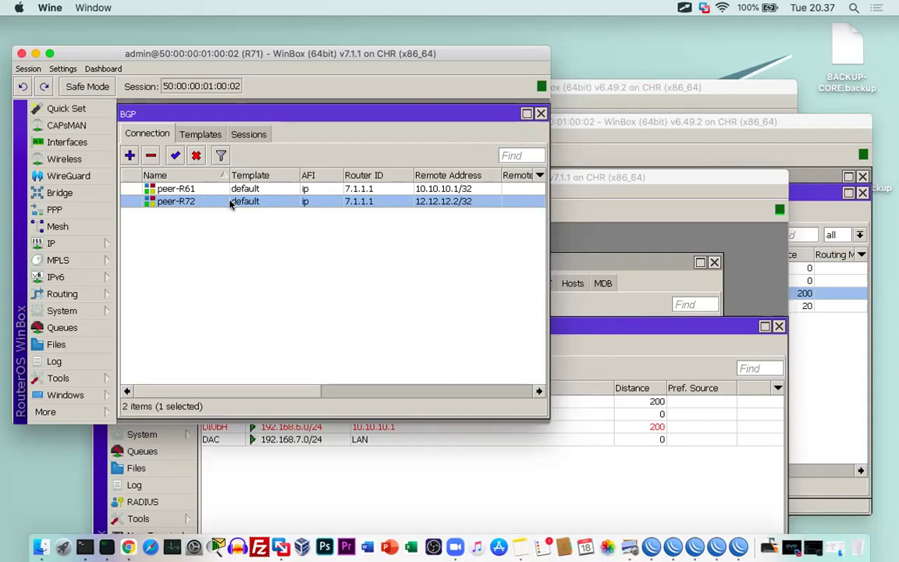
Switch to the R72 session, close its Bridge window and move the route list so its entries are in full view.
click(610, 269)
drag(689, 260, 590, 260)
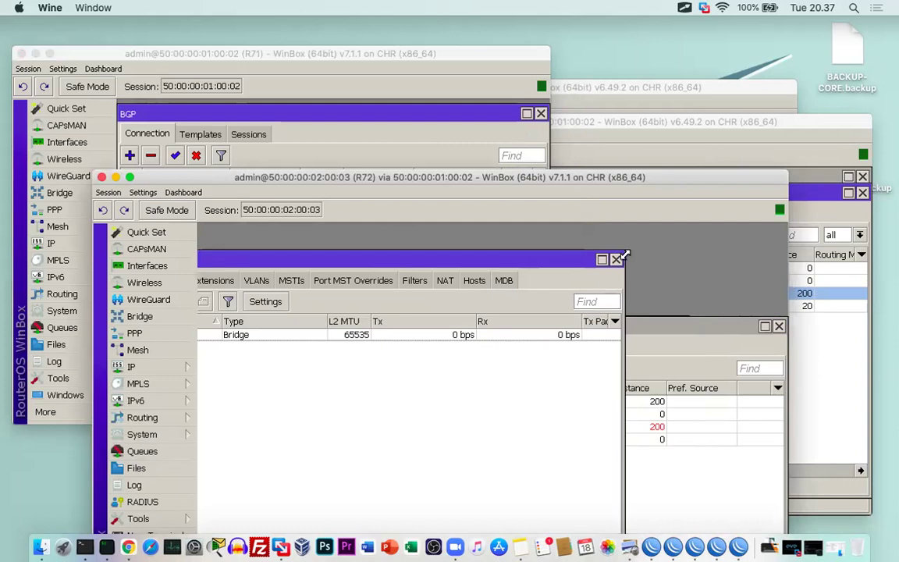
click(616, 259)
drag(530, 324, 536, 246)
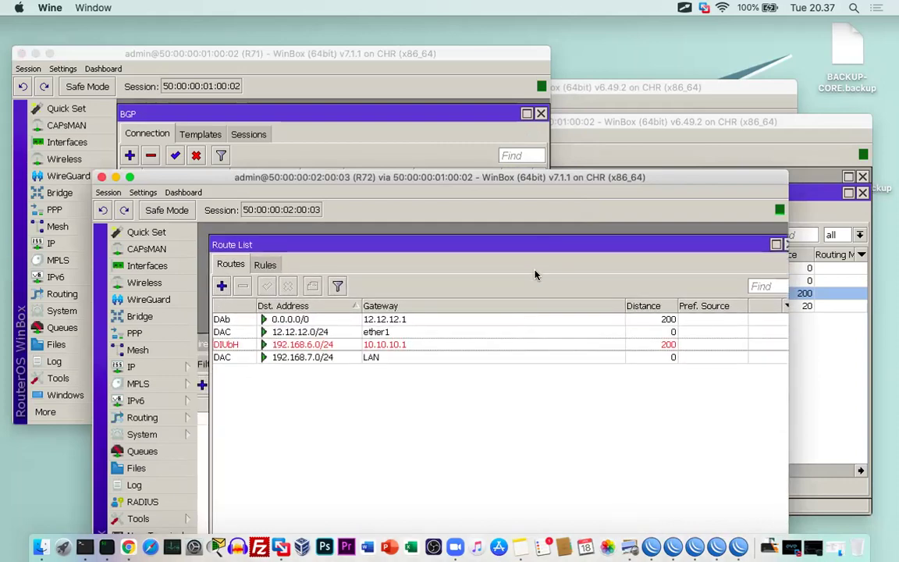
Return to the R71 session and disable and re-enable the peer-R72 BGP connection.
click(259, 114)
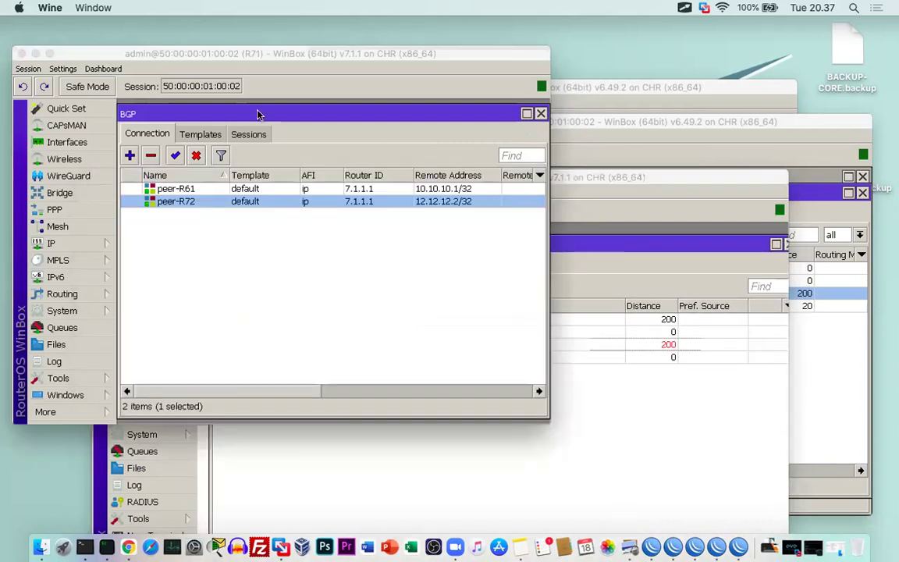
click(194, 157)
click(177, 157)
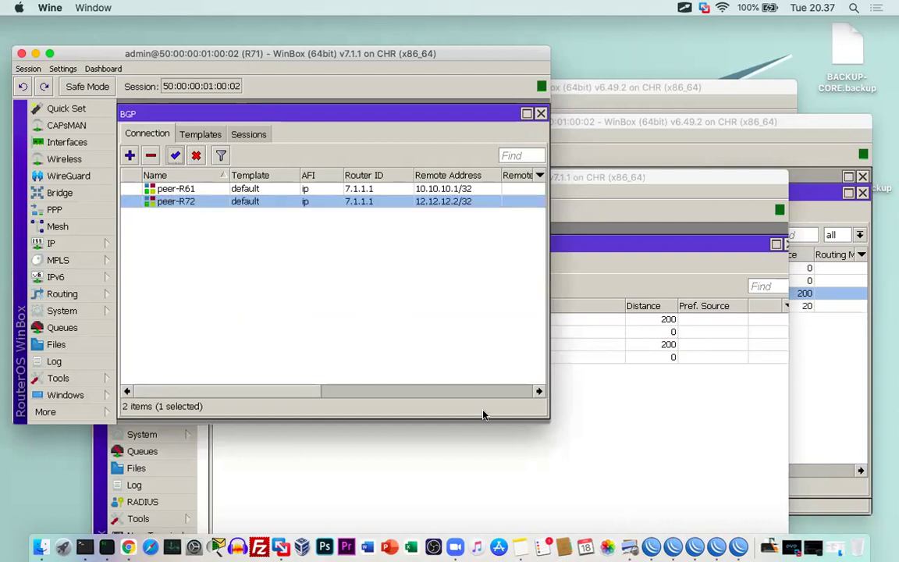
Switch back to the R72 session and check the gateway of the 192.168.6.0/24 route.
click(593, 414)
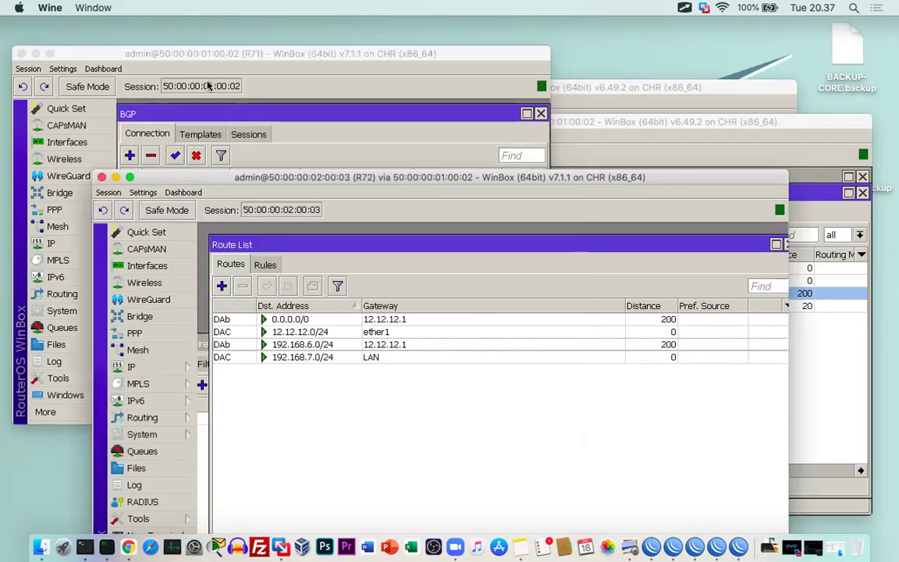
click(232, 117)
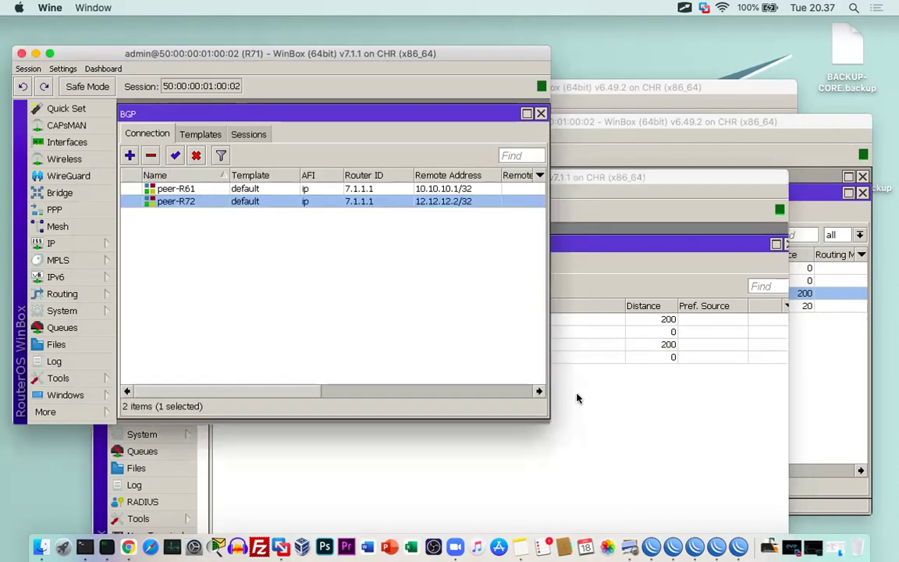
click(578, 399)
click(290, 347)
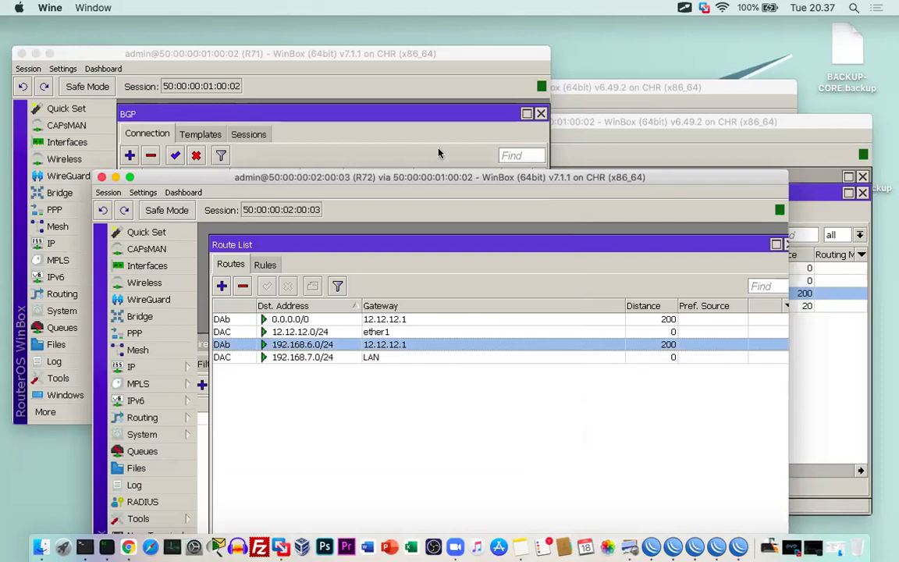
Switch to the R62 session, open its route list and check the gateway of the 192.168.7.0/24 route.
click(660, 86)
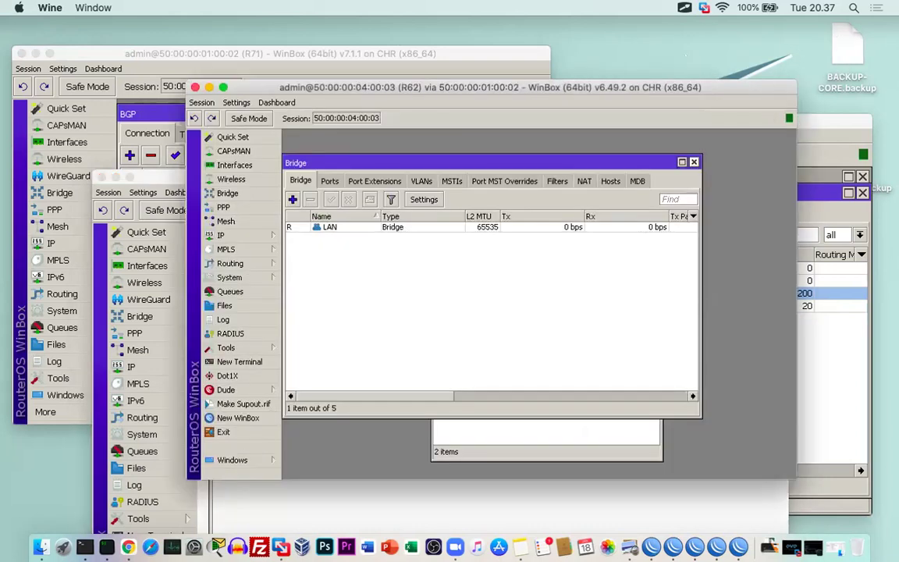
drag(411, 88, 322, 86)
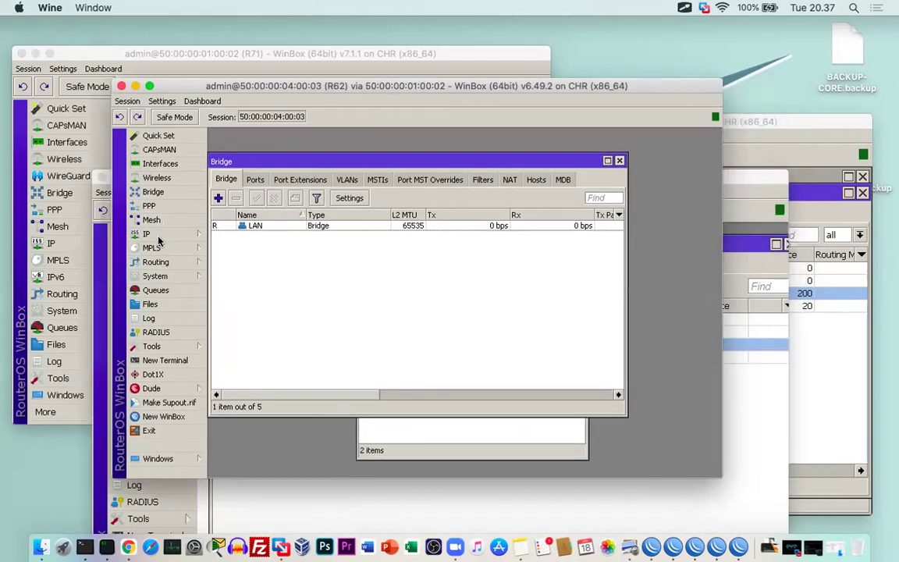
click(146, 233)
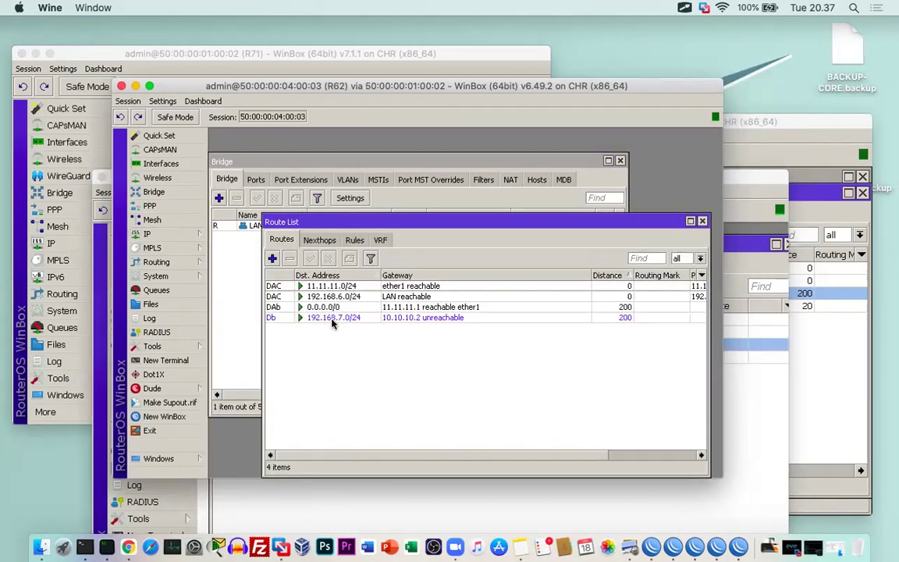
click(331, 319)
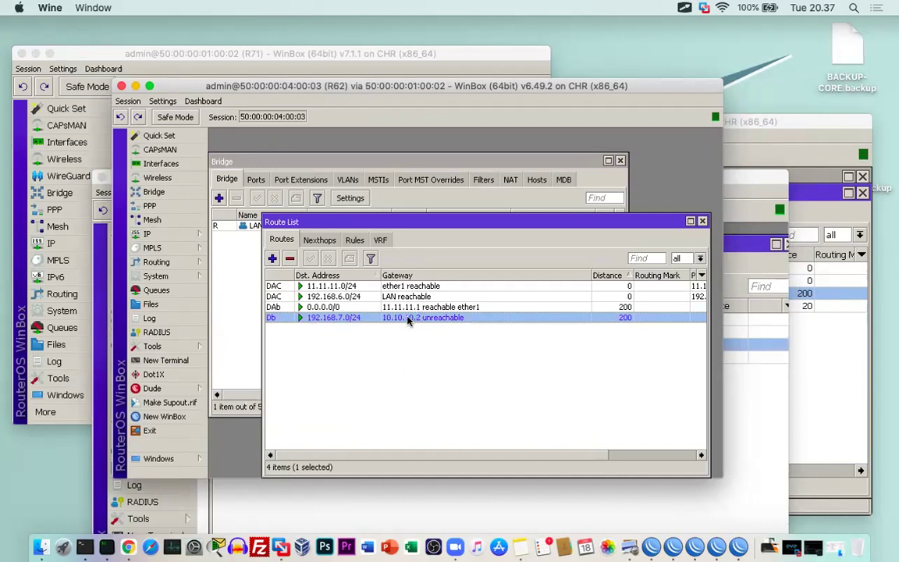
Switch to the R61 session, open its peer-R62 BGP peer and review the general, advanced and status settings.
click(742, 186)
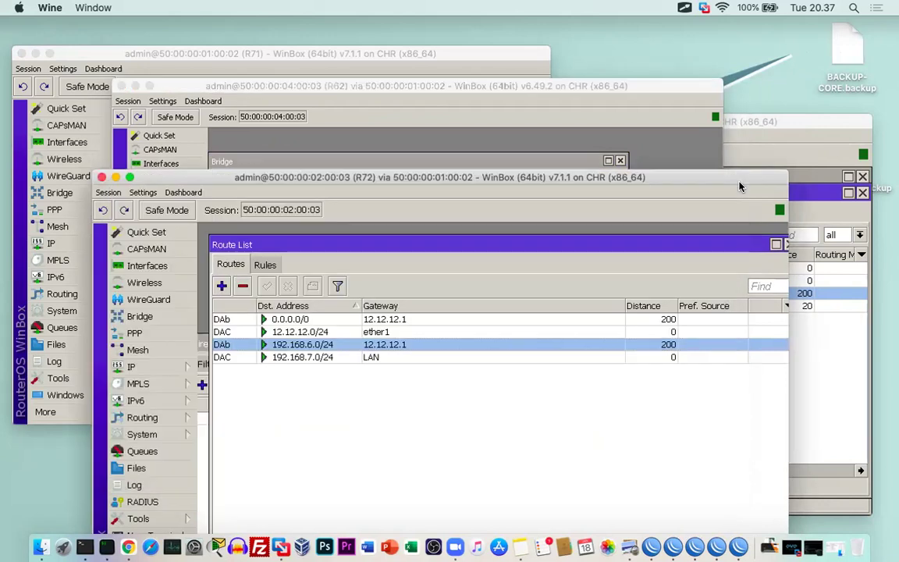
click(779, 132)
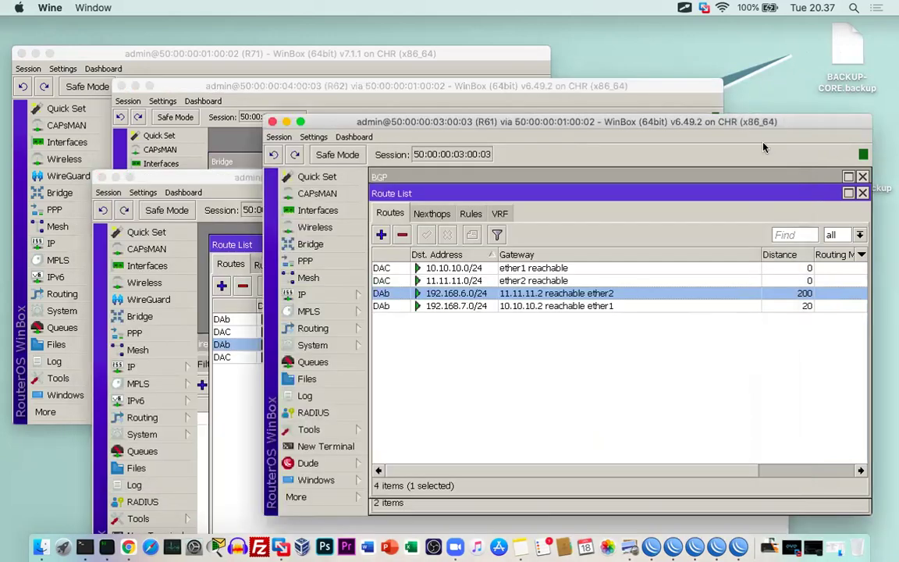
drag(683, 125, 656, 151)
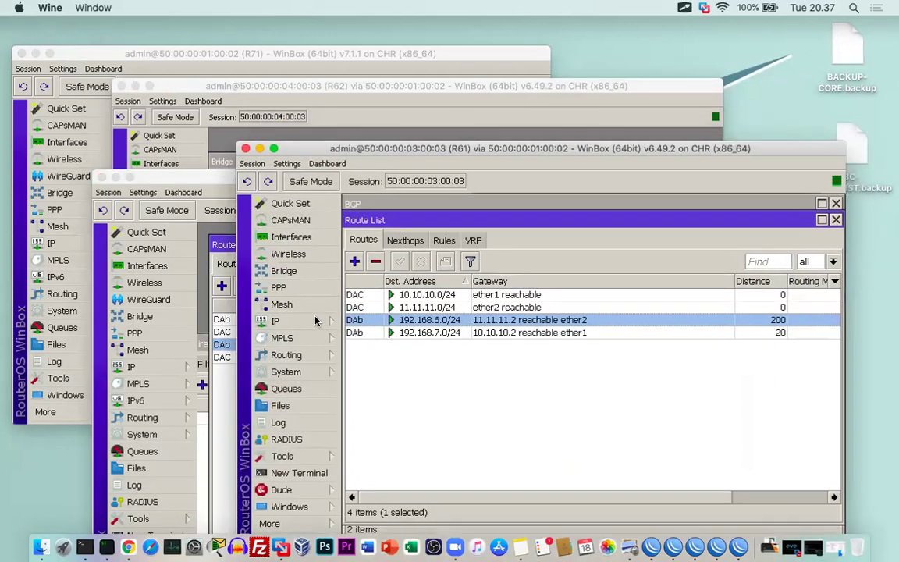
drag(512, 148, 520, 139)
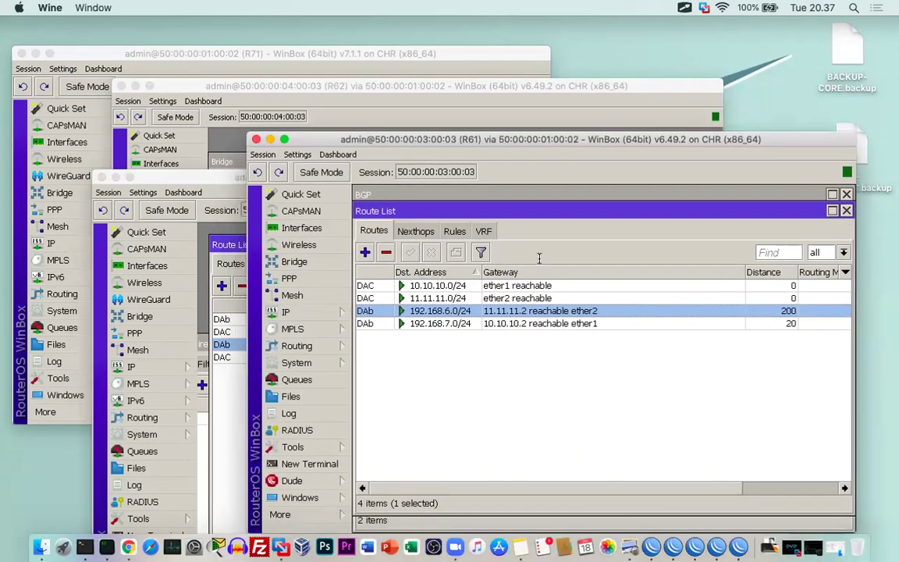
double_click(406, 194)
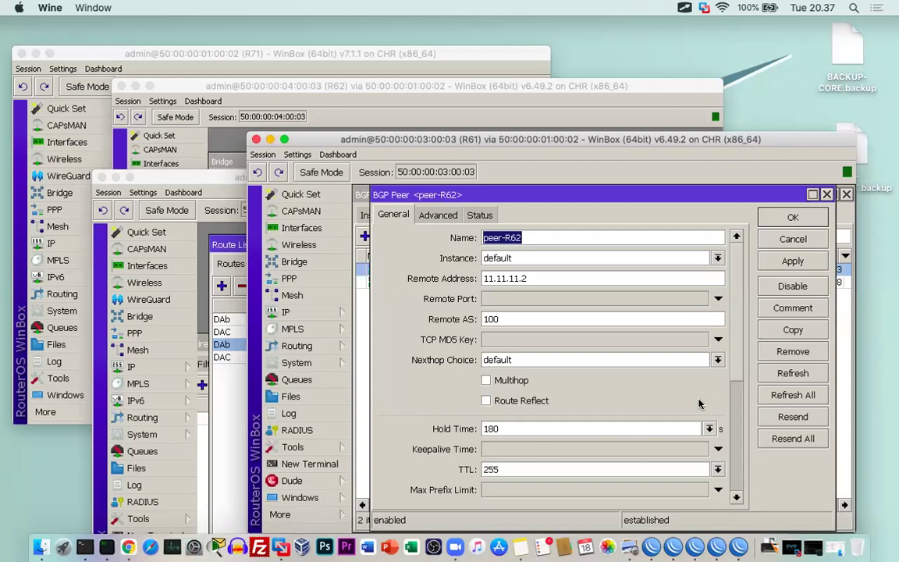
scroll(699, 404, down, 5)
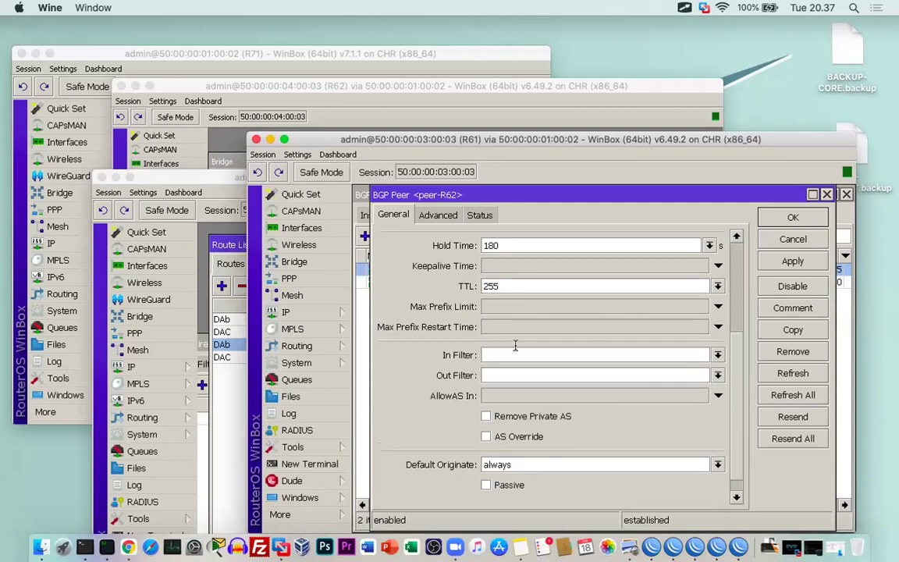
scroll(516, 346, up, 5)
click(438, 214)
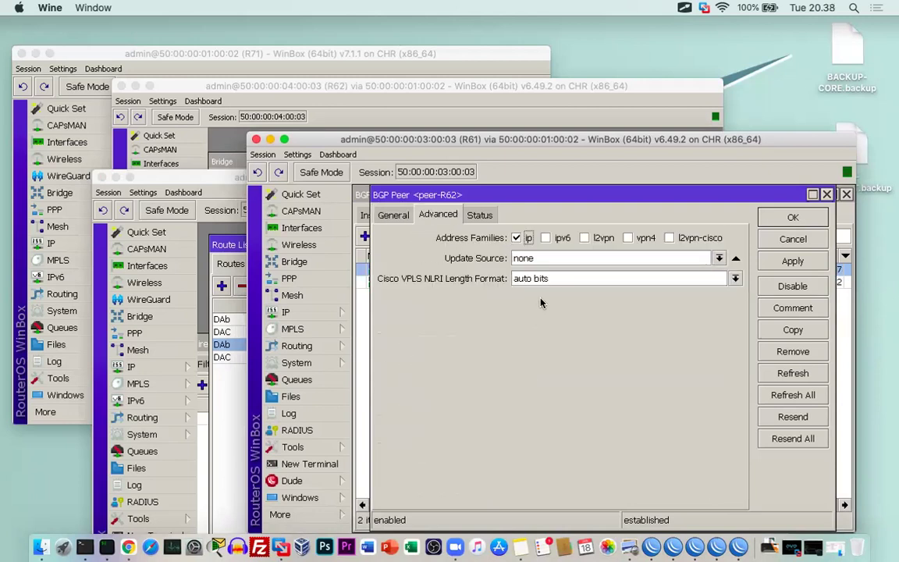
click(471, 216)
click(393, 215)
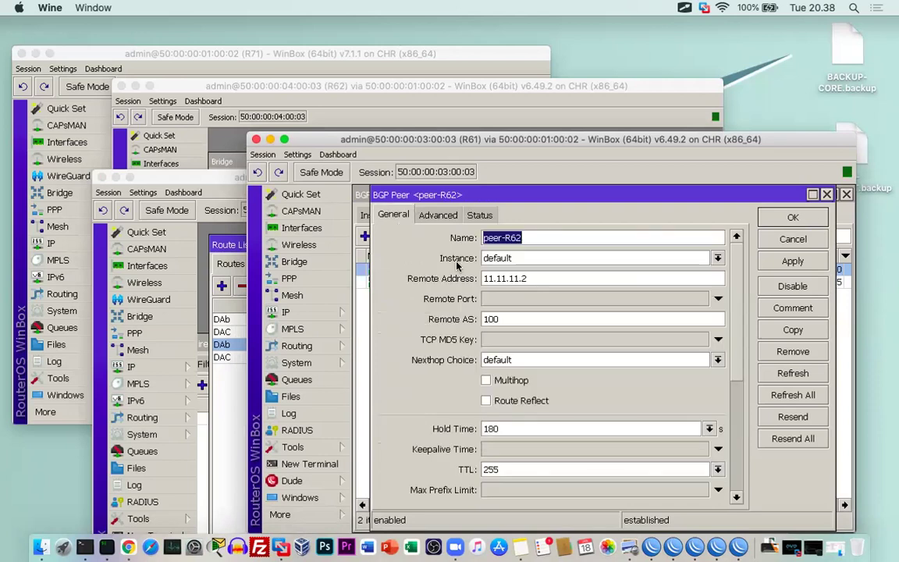
Set the nexthop choice of R61's peer-R62 to force self and confirm the peer settings.
scroll(477, 382, down, 1)
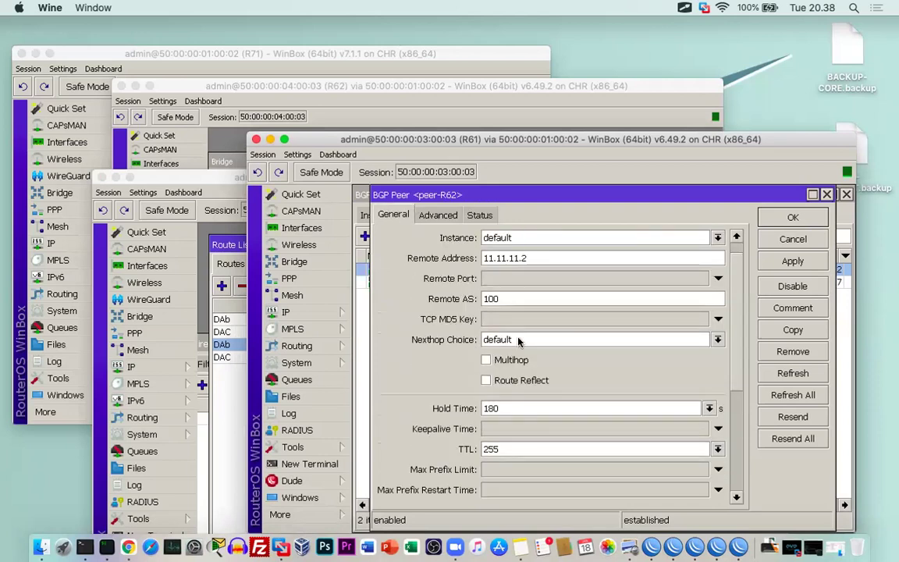
click(518, 340)
click(507, 363)
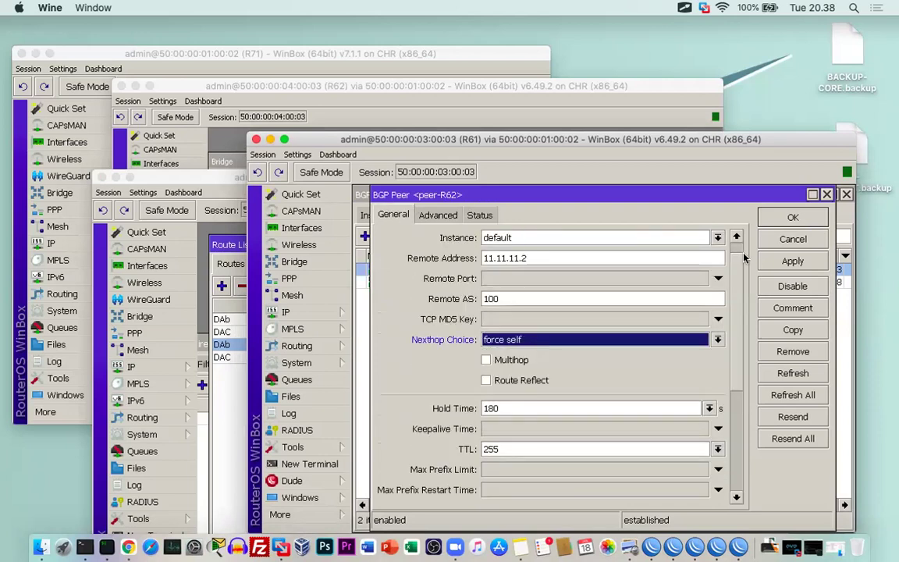
click(792, 218)
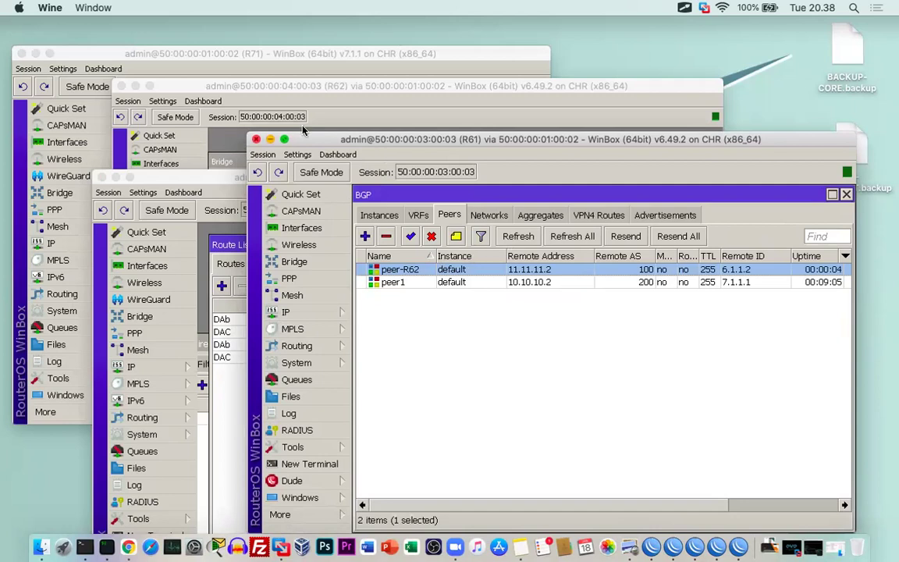
Compare R72's route list with the BGP peer list on R61.
click(203, 177)
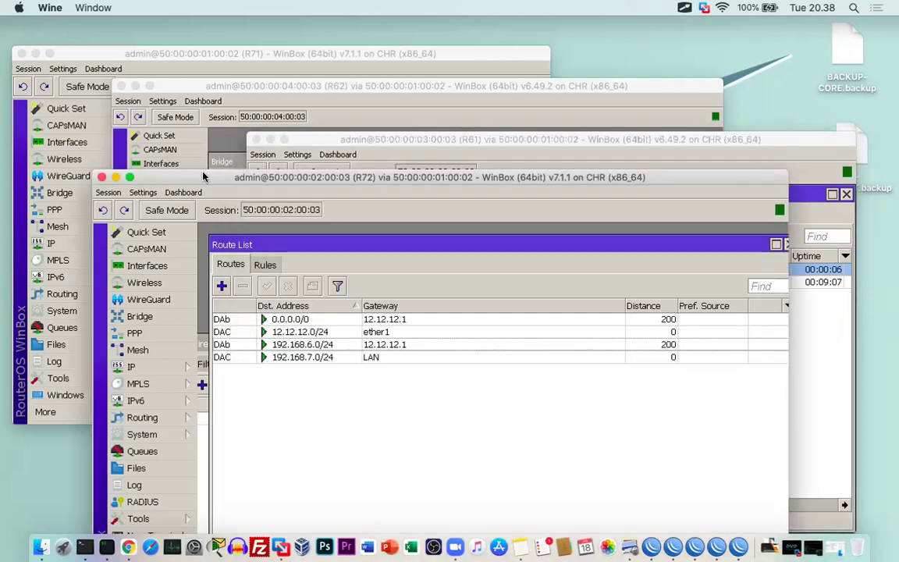
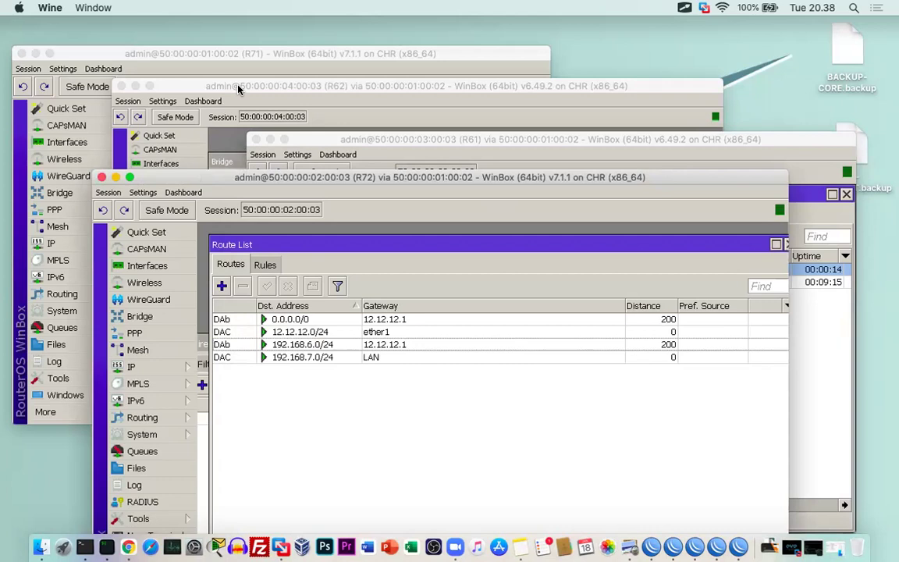
click(704, 139)
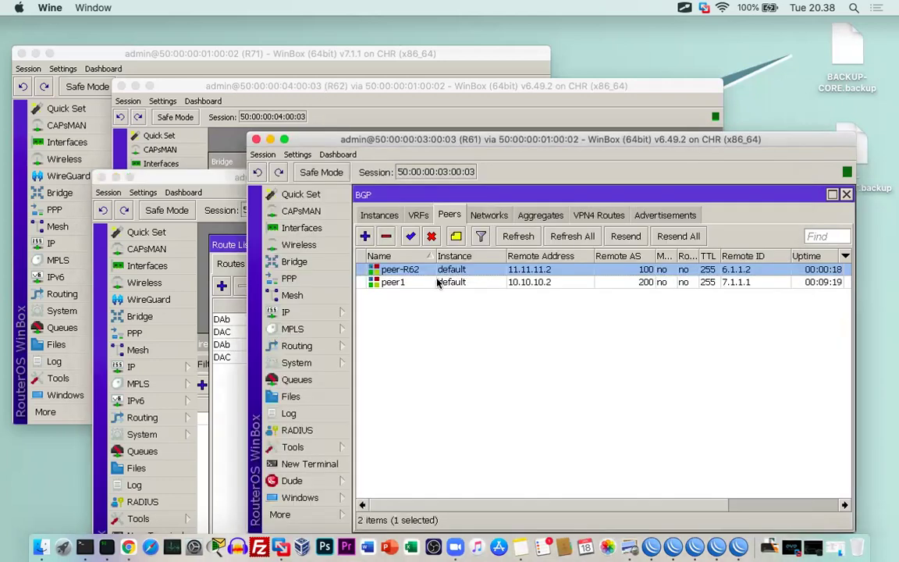
click(201, 178)
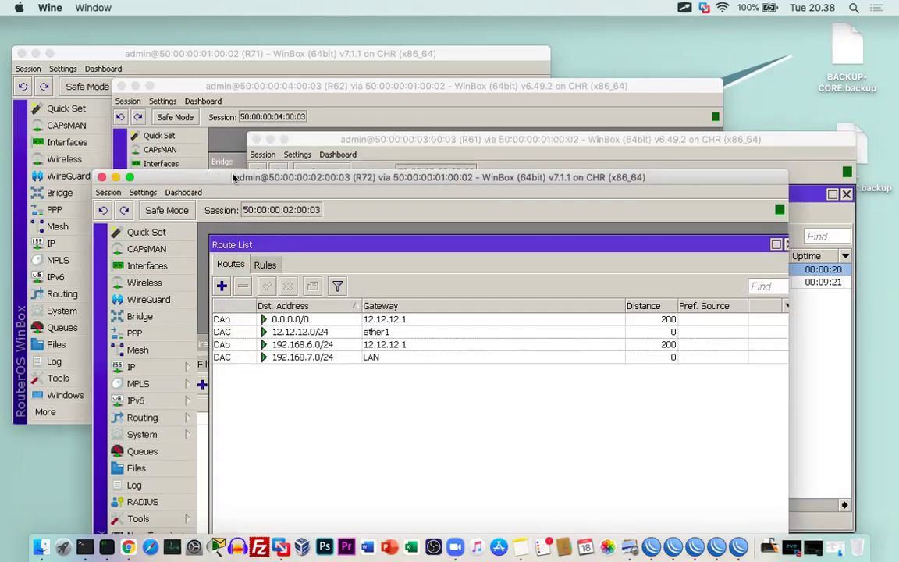
click(435, 134)
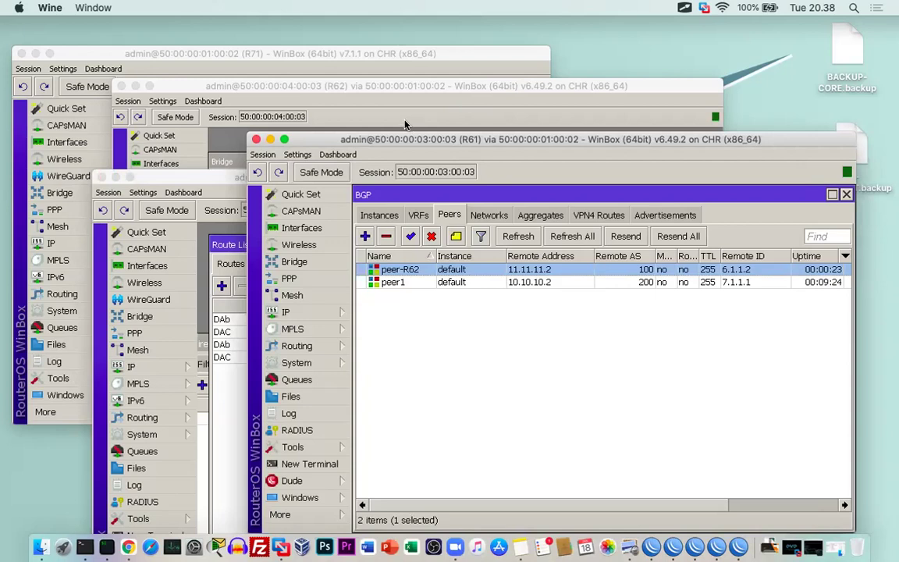
drag(489, 139, 503, 139)
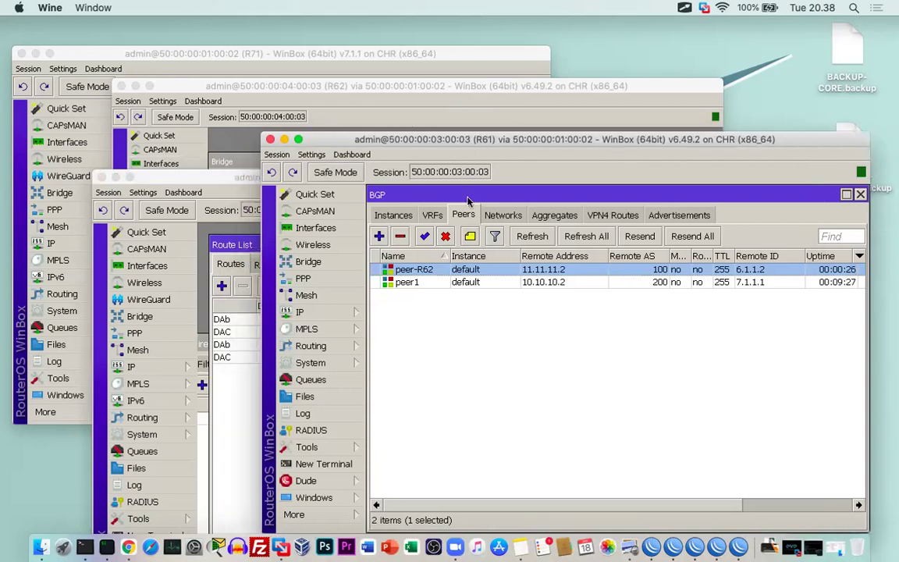
Bring the R62 session forward and check the 192.168.7.0/24 route in its route list.
click(409, 88)
drag(409, 92, 573, 109)
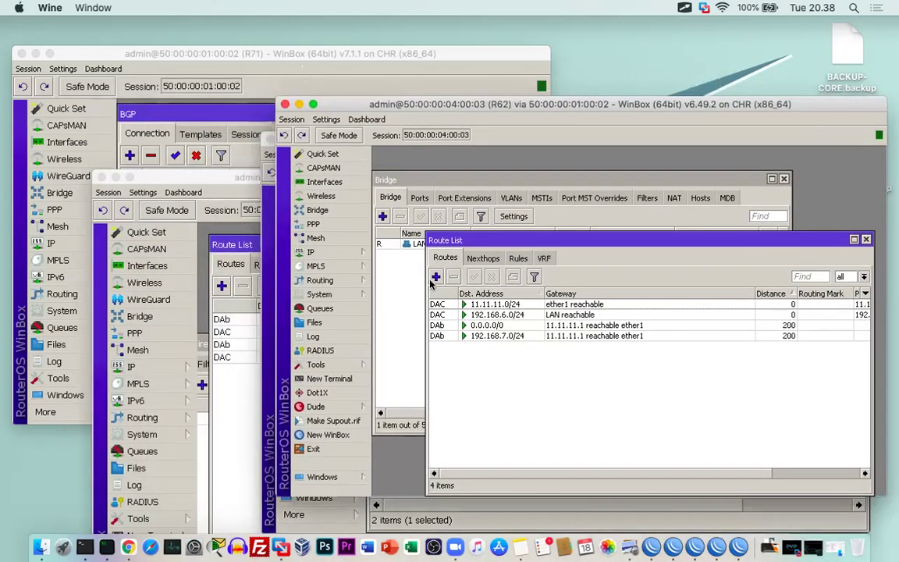
click(312, 252)
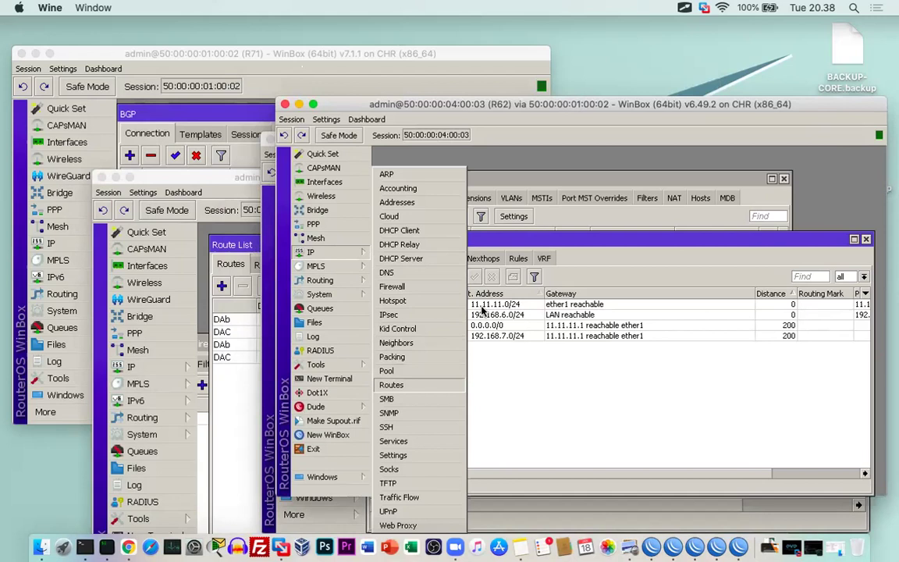
click(469, 269)
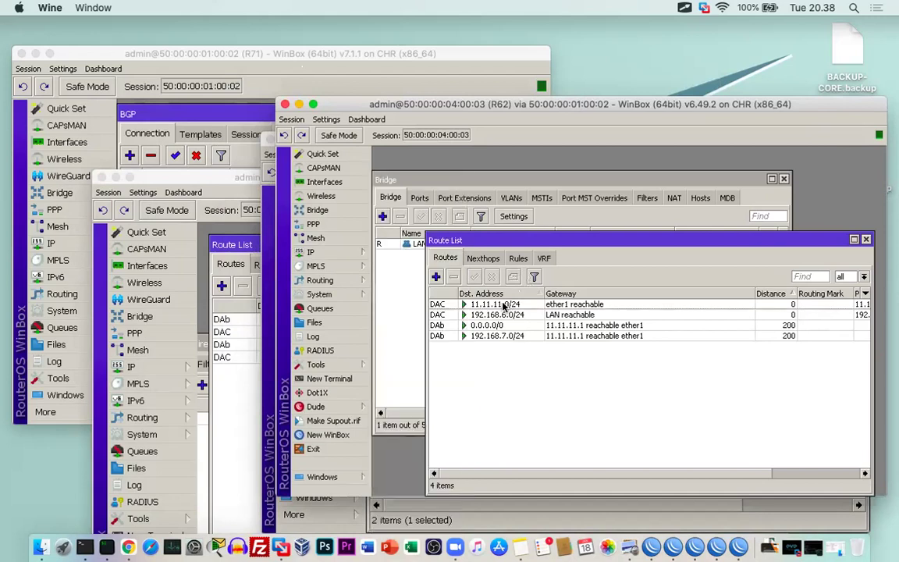
Run "ip route print detail" in a new R62 terminal and examine the 192.168.7.0/24 route's BGP AS path and gateway status.
click(322, 379)
text(ip route print detail)
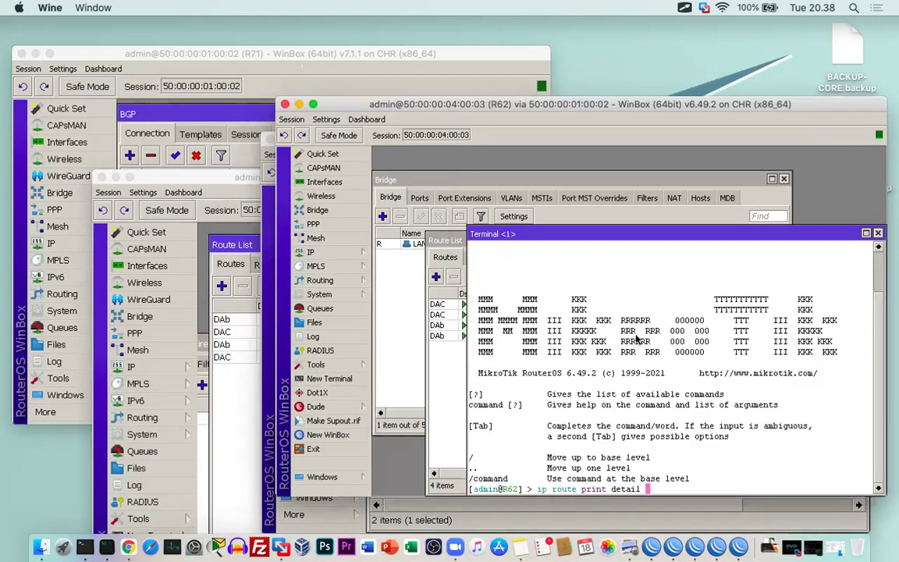
key(Return)
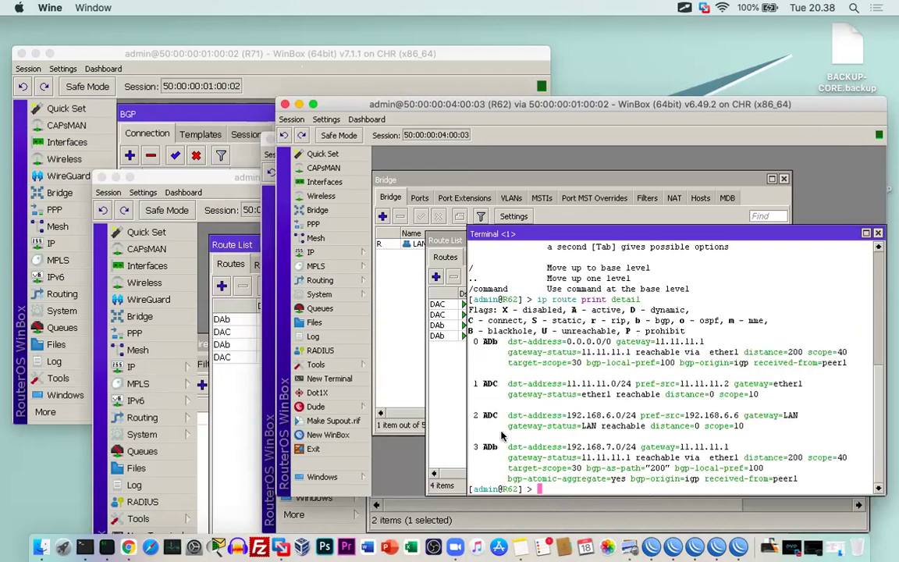
double_click(658, 471)
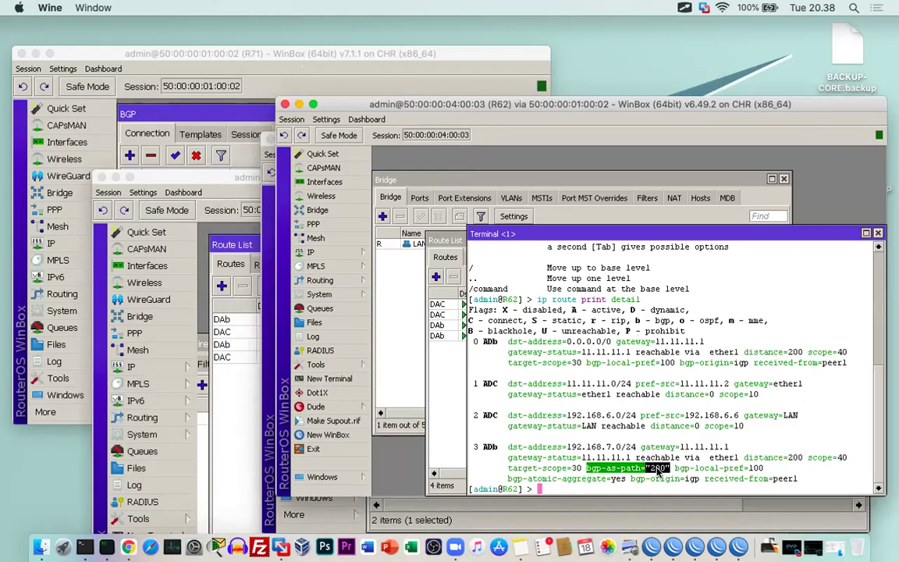
drag(587, 468, 661, 469)
drag(631, 458, 584, 459)
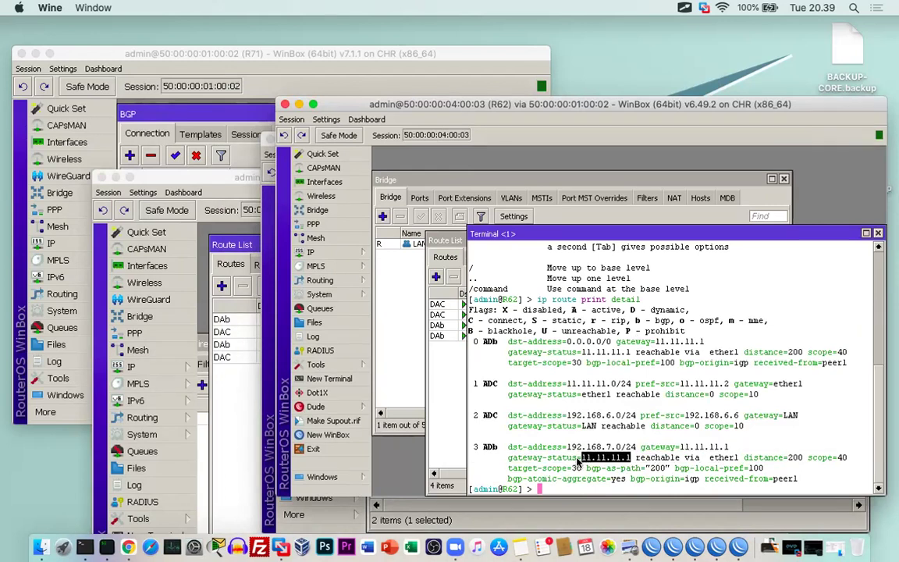
Run "ip route/print detail" in a new terminal of the R72 session.
click(548, 445)
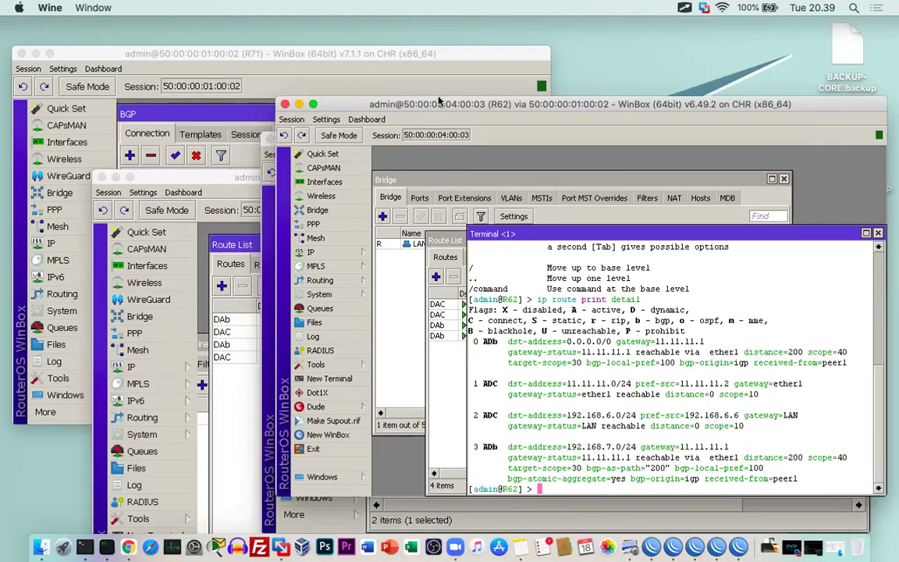
drag(439, 100, 450, 88)
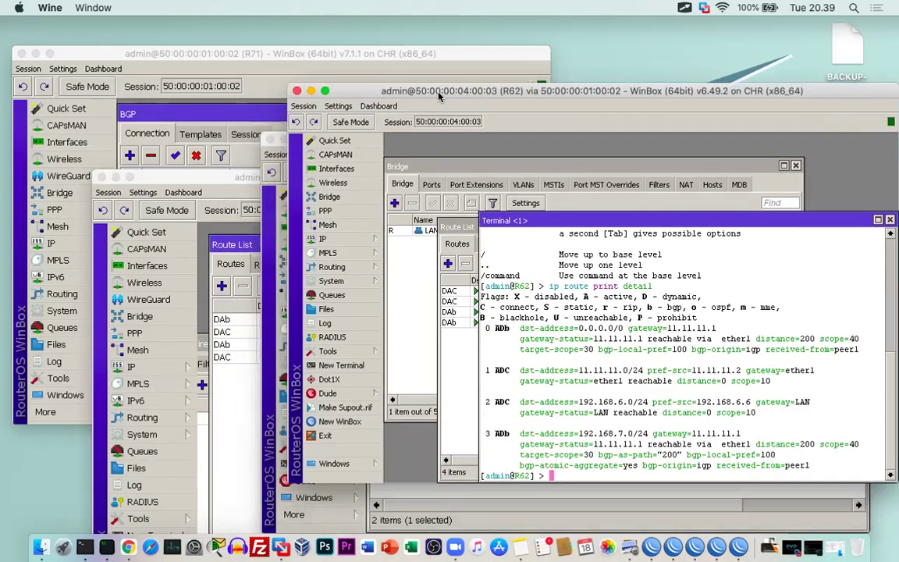
click(165, 178)
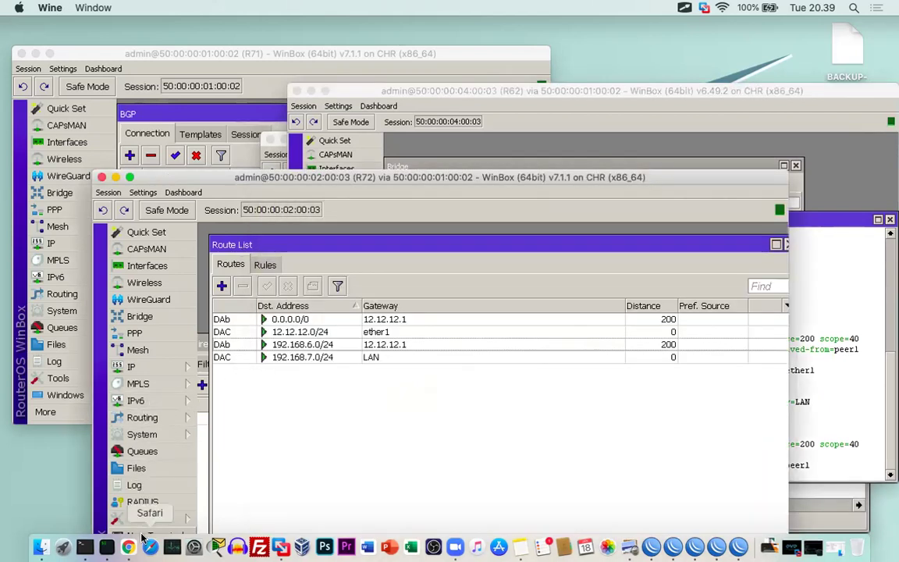
click(148, 545)
click(137, 534)
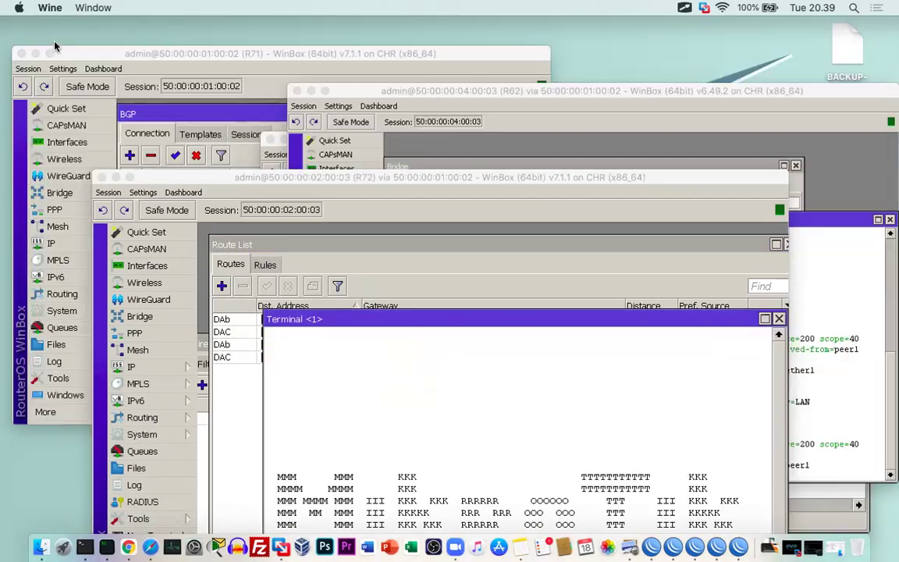
drag(244, 178, 242, 75)
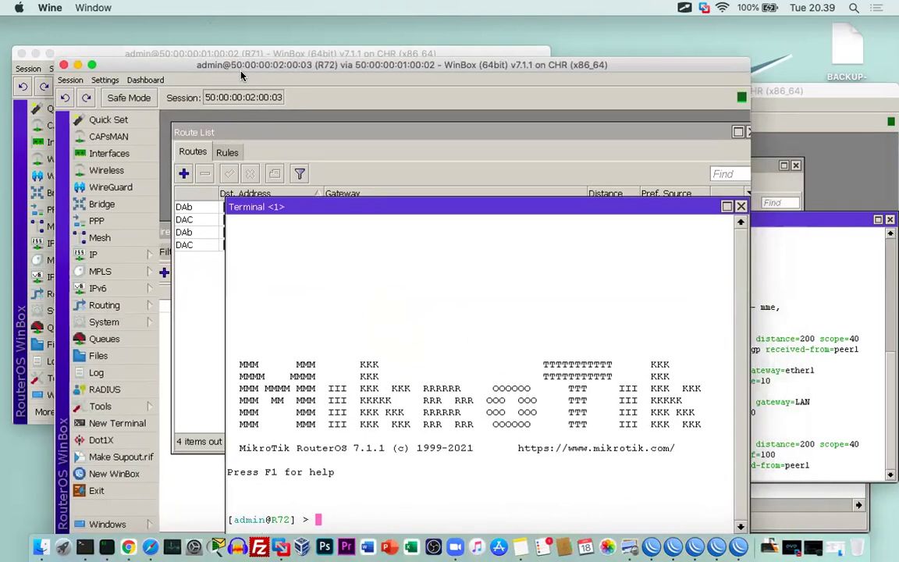
drag(241, 76, 242, 35)
text(ip route/print detail)
key(Return)
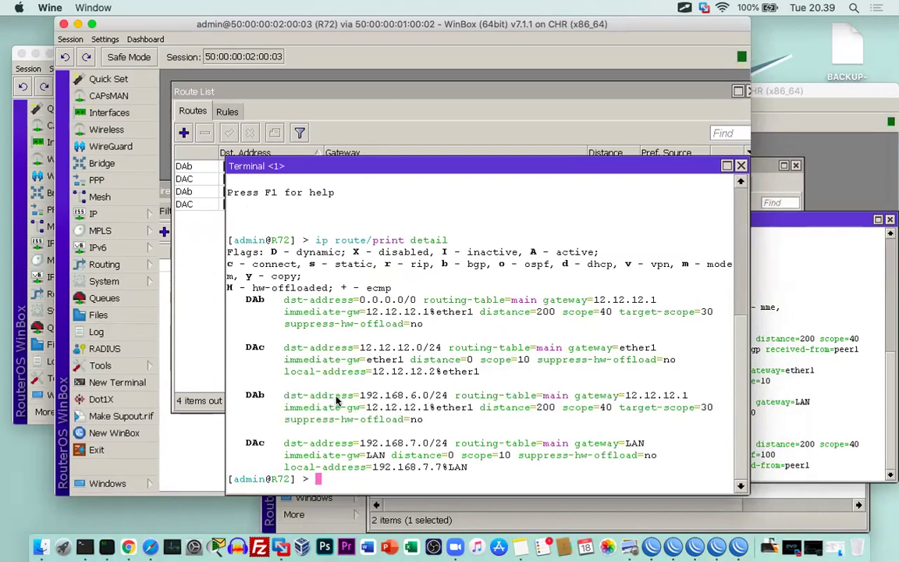
Examine the distance of the 192.168.6.0/24 route in R72's detailed output and close the terminal.
drag(479, 413, 557, 412)
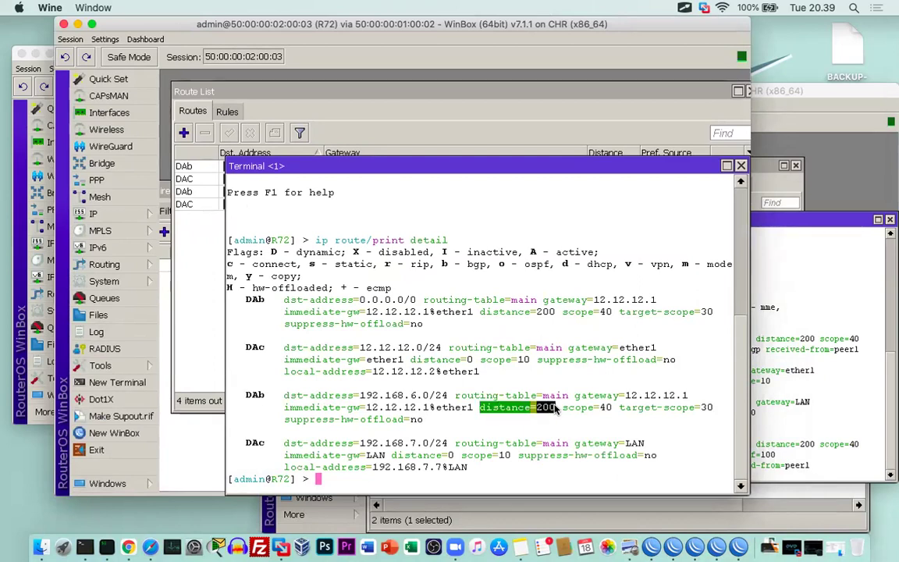
click(499, 364)
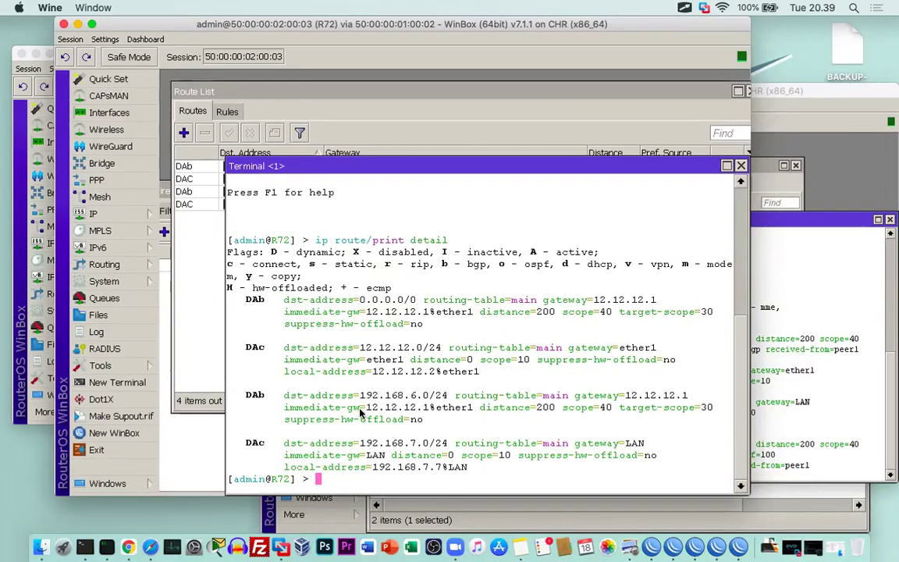
click(741, 166)
Ping 10.10.10.1 from the R62 terminal and stop it after a few replies.
drag(613, 27, 554, 155)
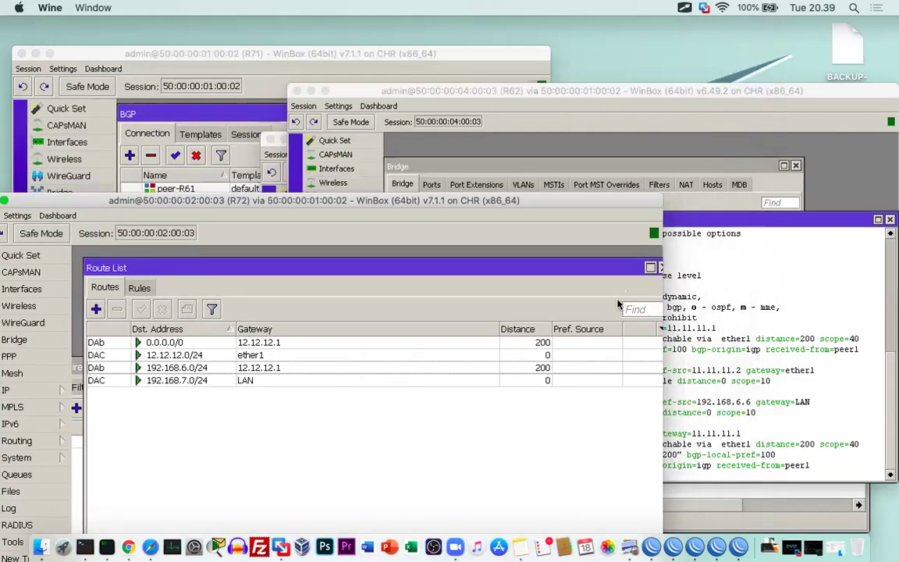
click(568, 423)
text(pin)
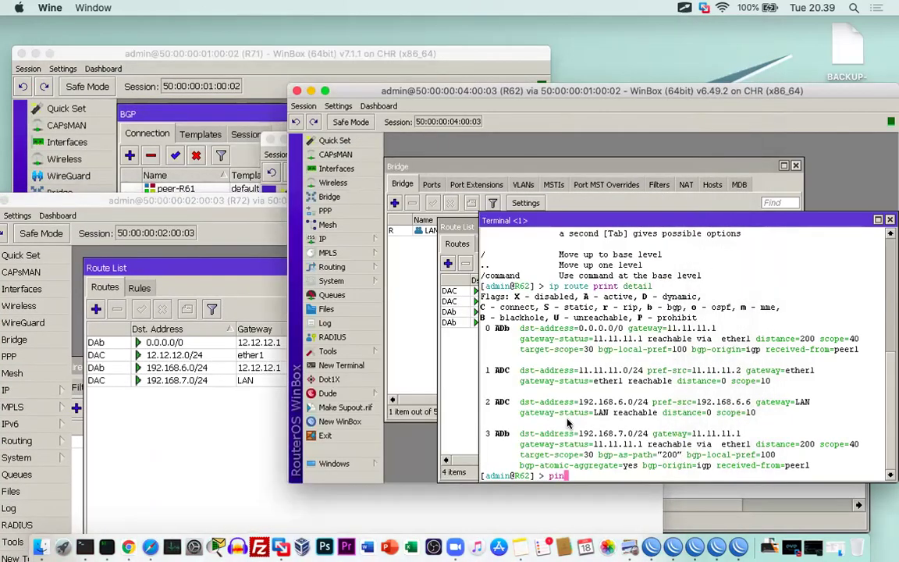
text(g 10.10.10.1)
key(Return)
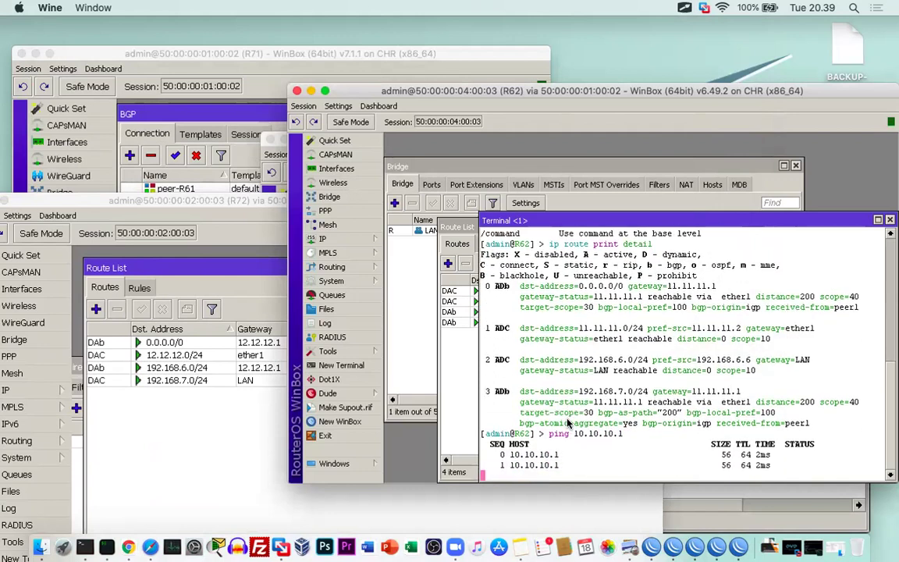
key(ctrl+c)
Ping R71's address 10.10.10.2 from the R62 terminal and stop the test.
key(Up)
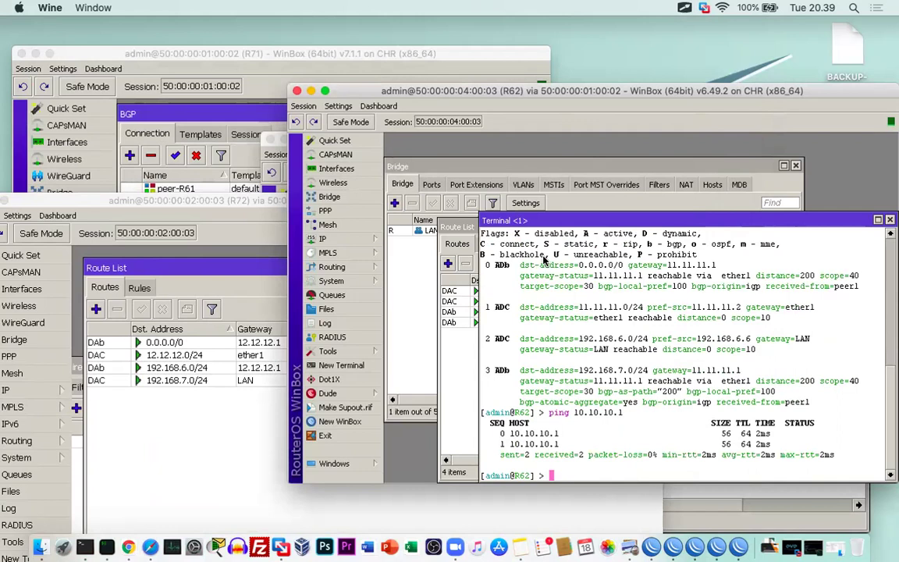
key(Return)
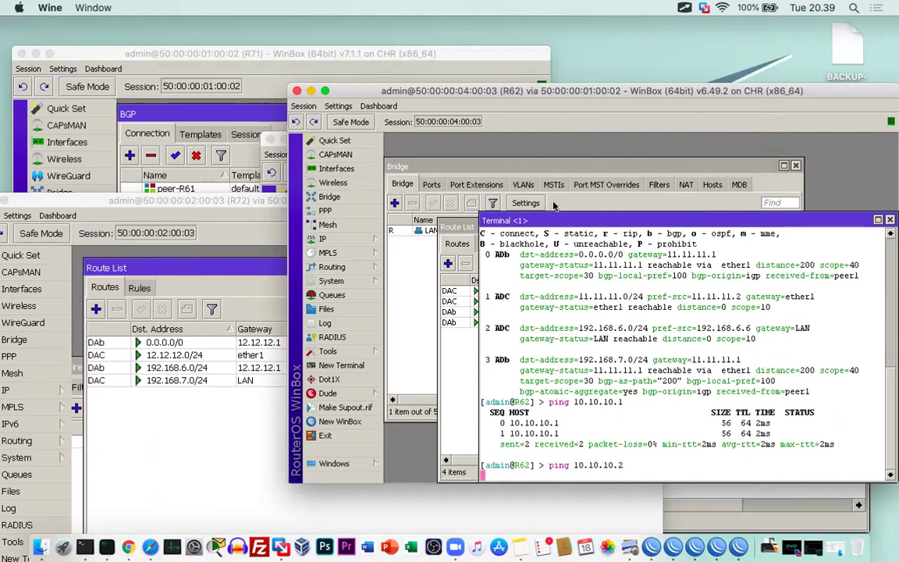
key(ctrl+c)
Bring the R72 session forward and close its route list and firewall windows, leaving the BGP connections open.
drag(154, 202, 307, 131)
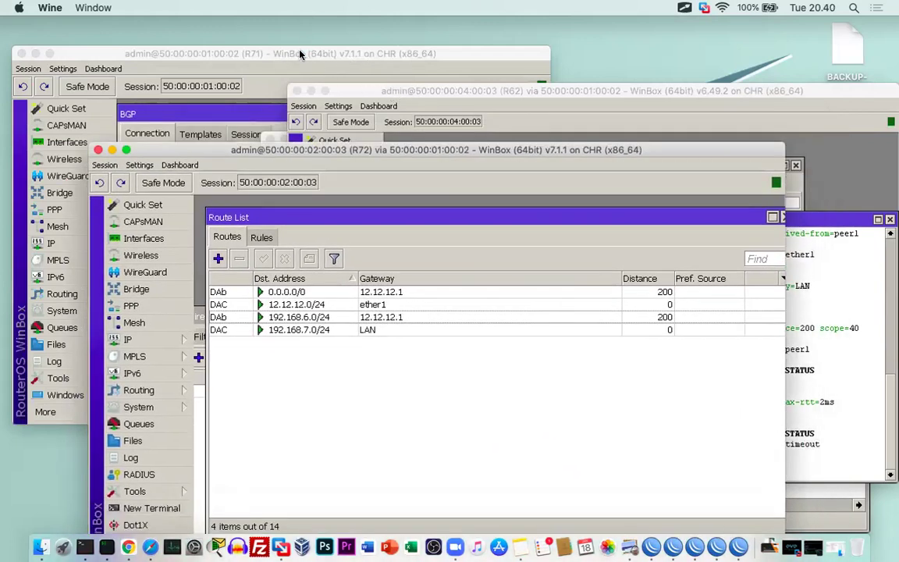
click(300, 53)
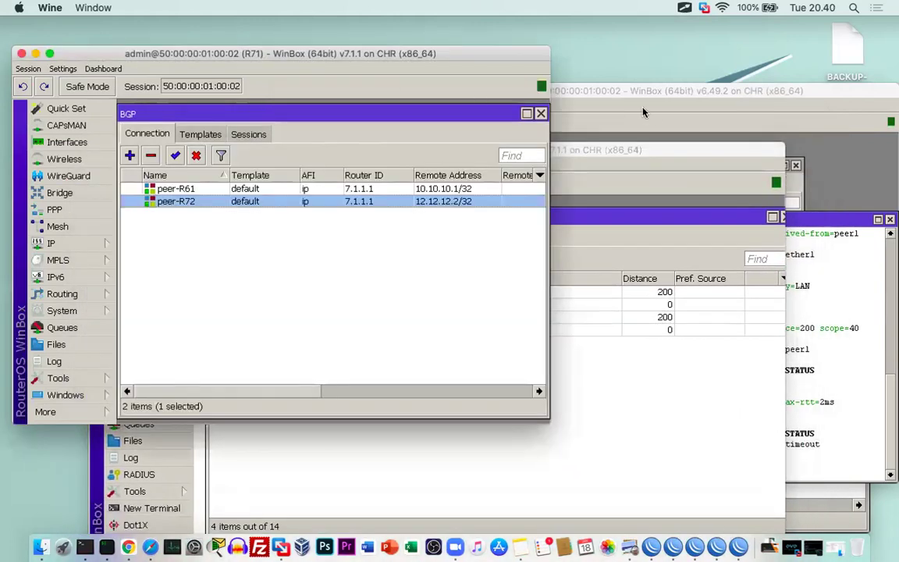
click(625, 150)
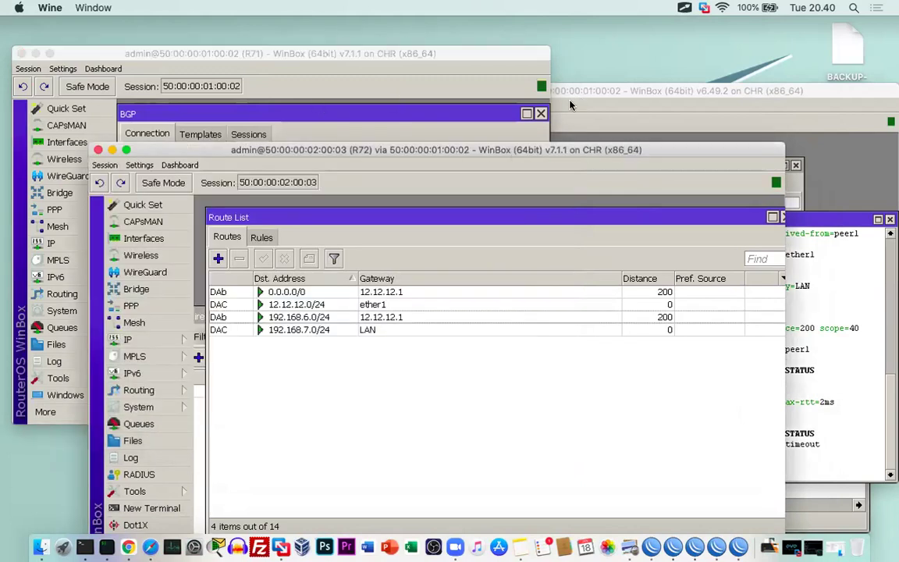
drag(370, 155, 409, 86)
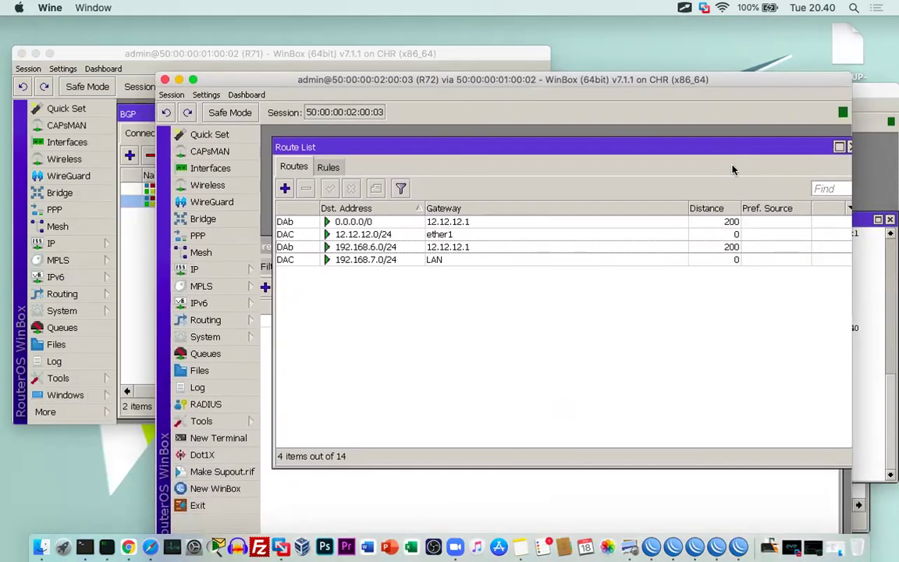
drag(745, 151, 664, 152)
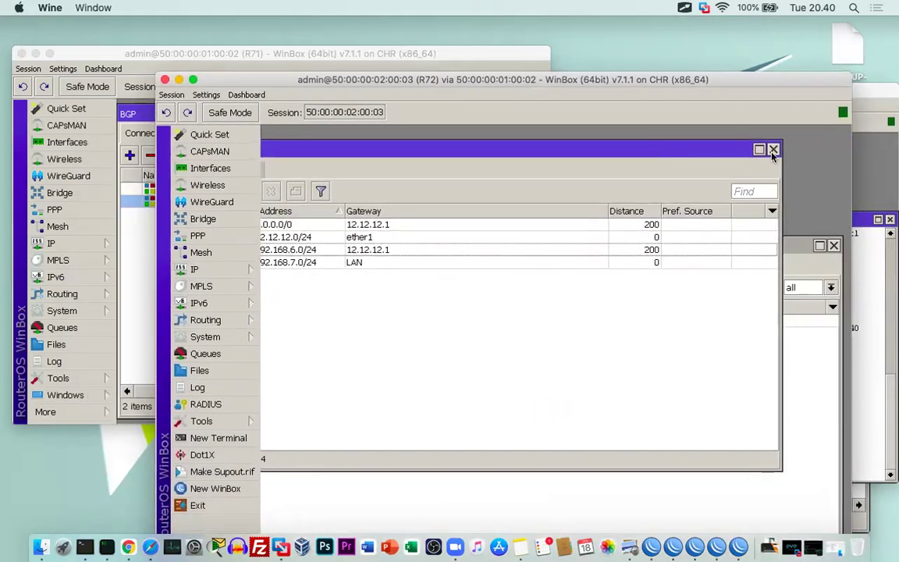
double_click(773, 154)
drag(572, 236, 759, 225)
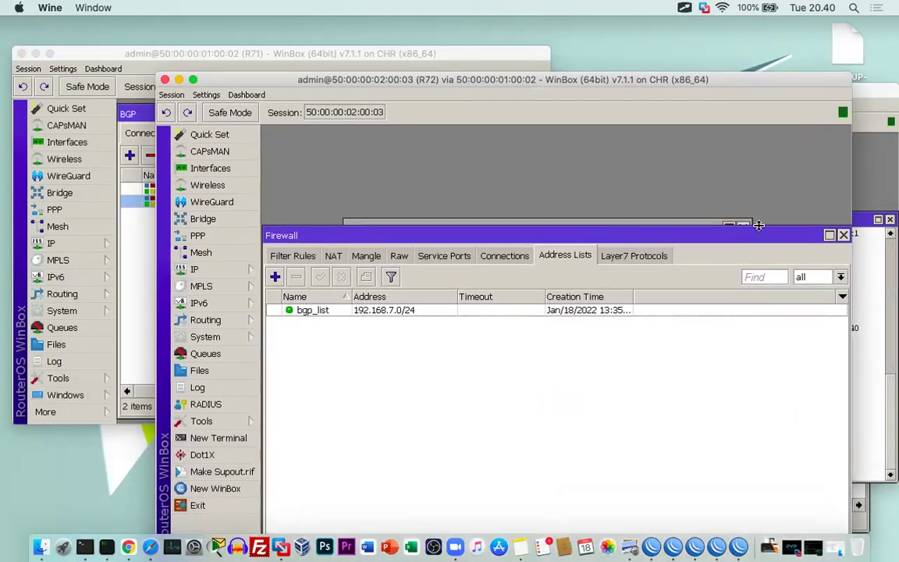
click(843, 235)
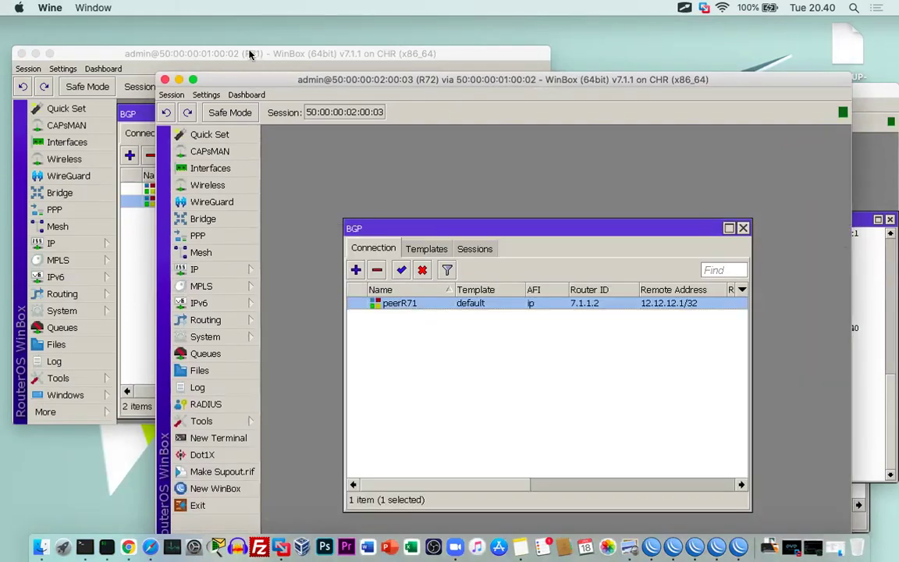
Check the lab topology slide for the links between the routers and bring the R62 and R61 sessions forward.
drag(250, 55, 285, 25)
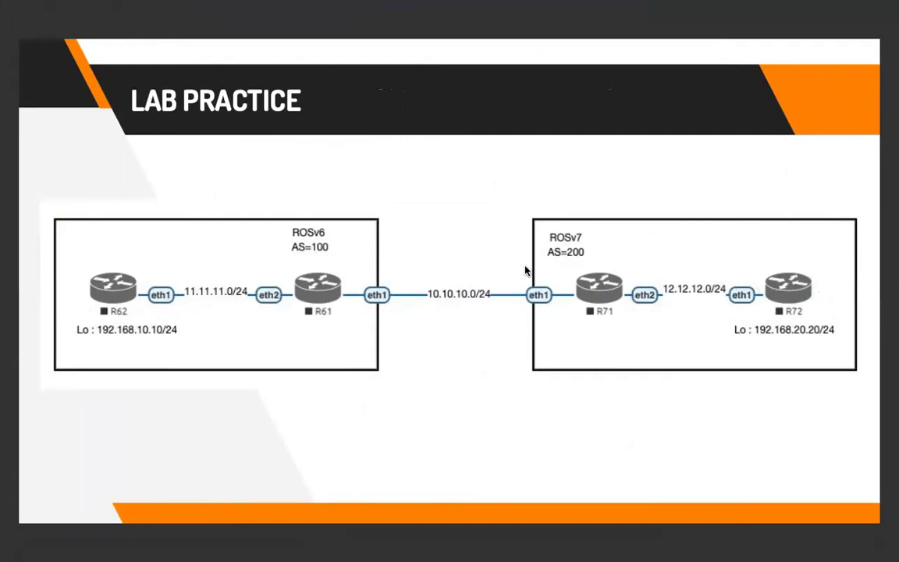
key(ctrl+Left)
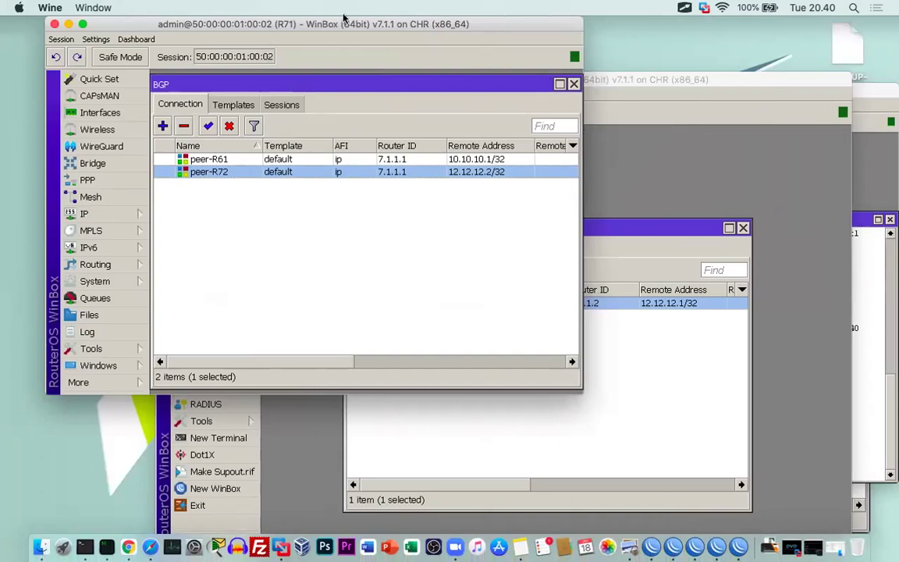
click(799, 93)
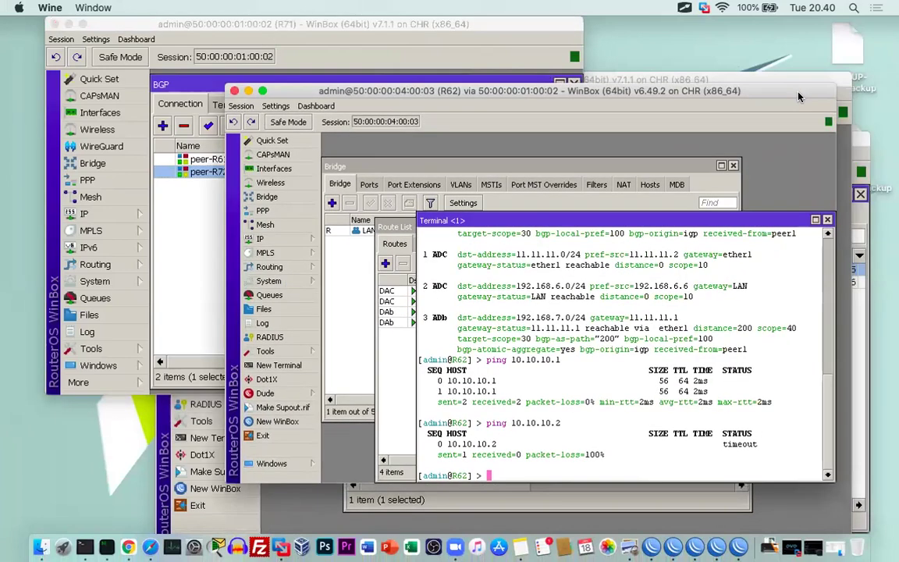
click(692, 551)
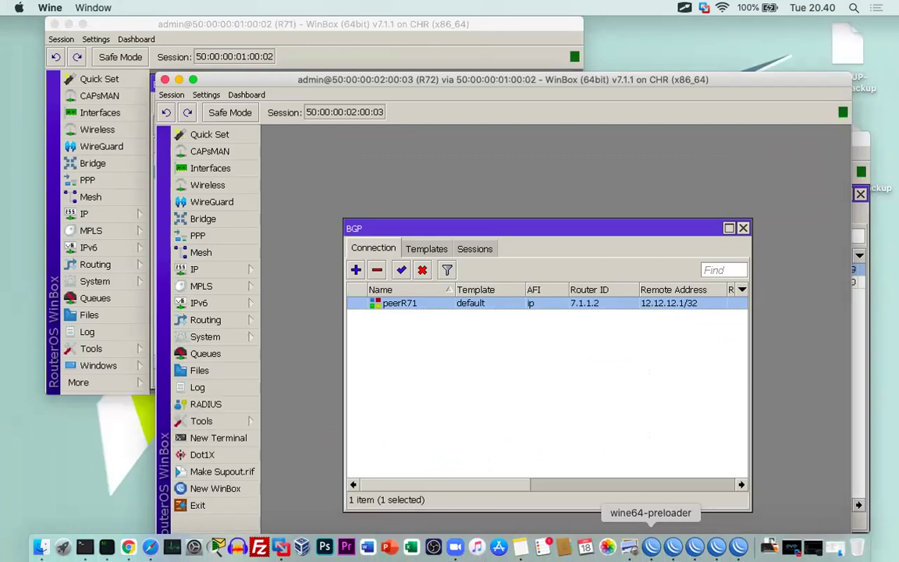
click(651, 546)
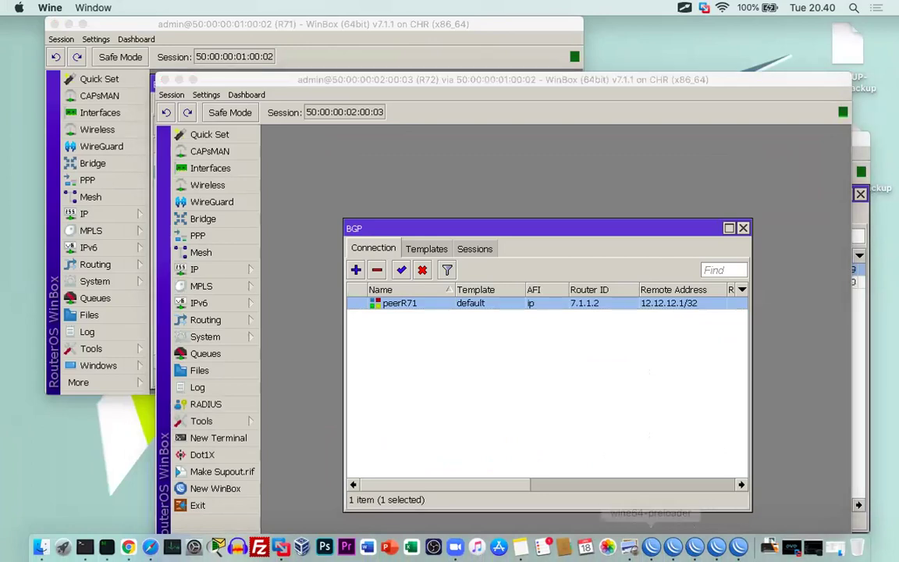
click(729, 549)
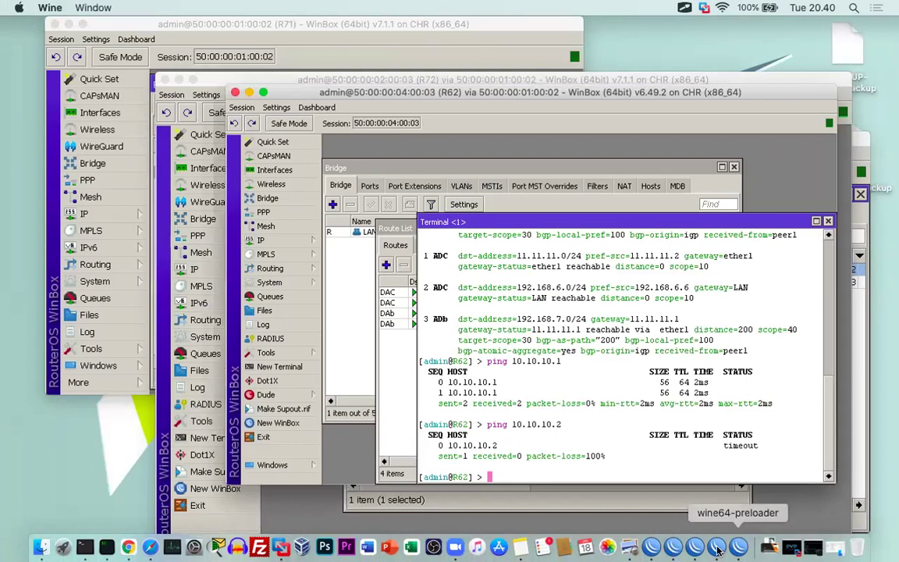
click(813, 549)
drag(383, 140, 312, 118)
Add a static route on R71 to 11.11.11.0/24 with gateway 10.10.10.1.
click(236, 27)
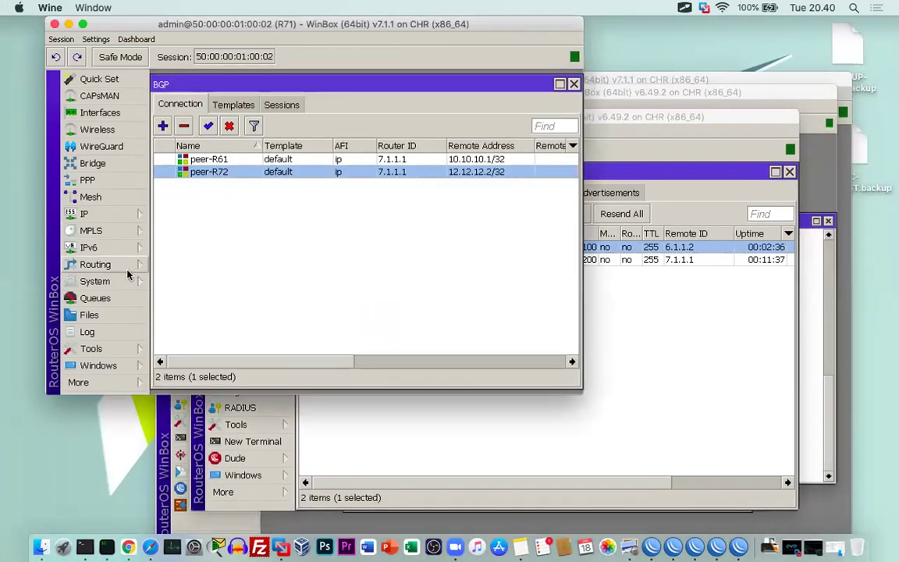
click(109, 218)
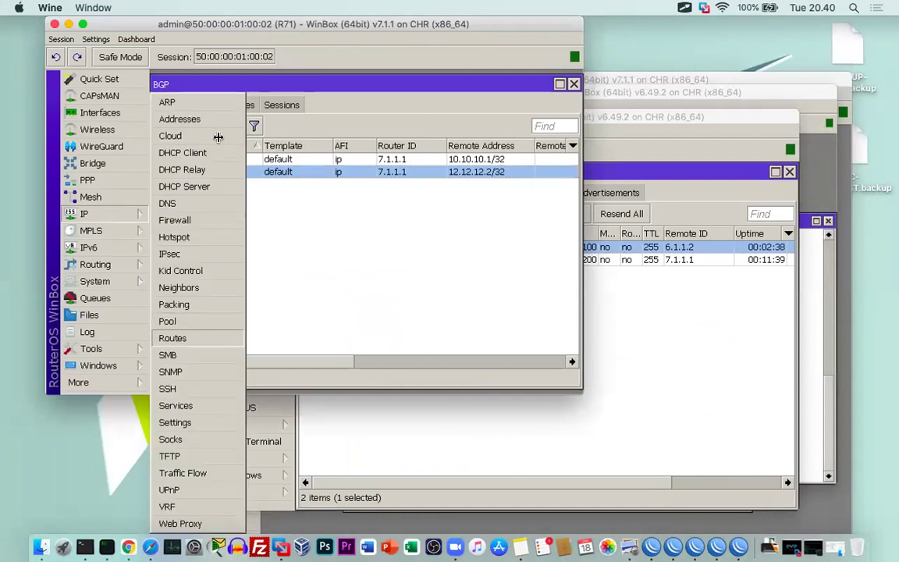
click(172, 338)
click(163, 121)
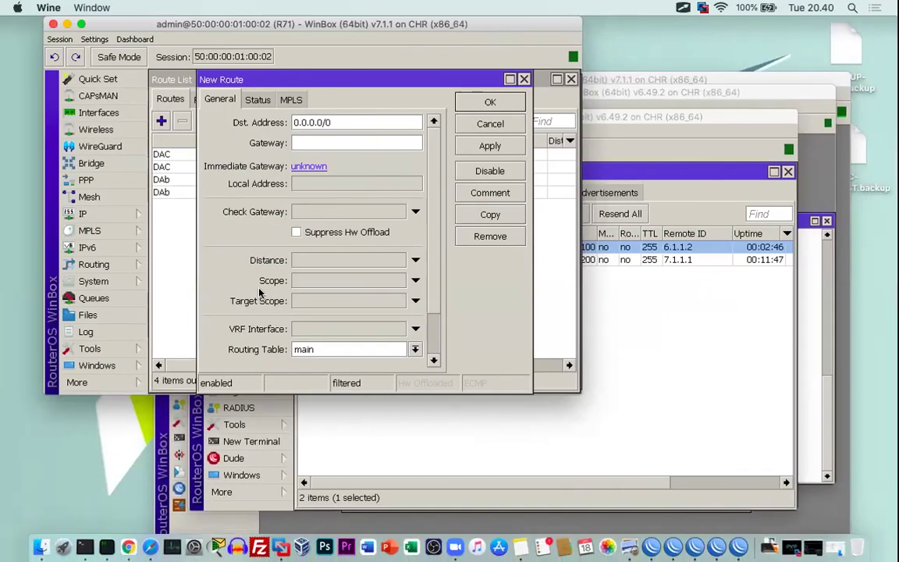
double_click(358, 125)
text(11.11.11.0/24)
key(Tab)
text(19)
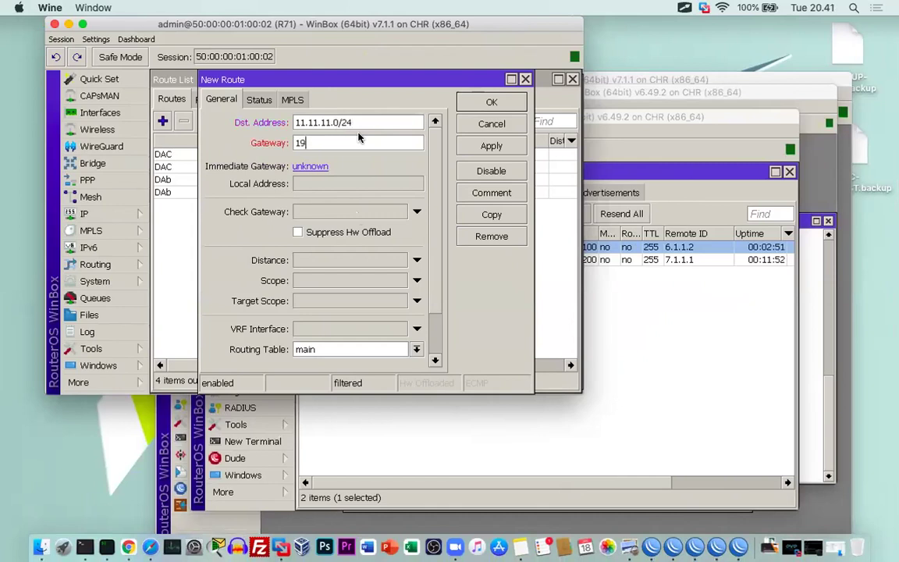
text(210.10.10.1)
click(491, 149)
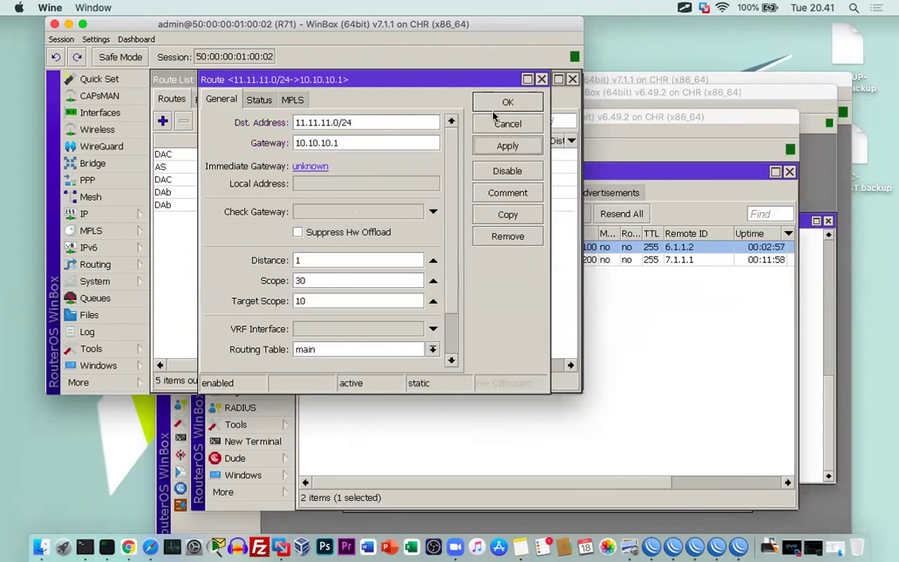
click(507, 102)
Close the finished route on R71 and add a static route on R61 to 12.12.12.0/24 with gateway 10.10.10.2.
click(570, 119)
drag(570, 122, 600, 119)
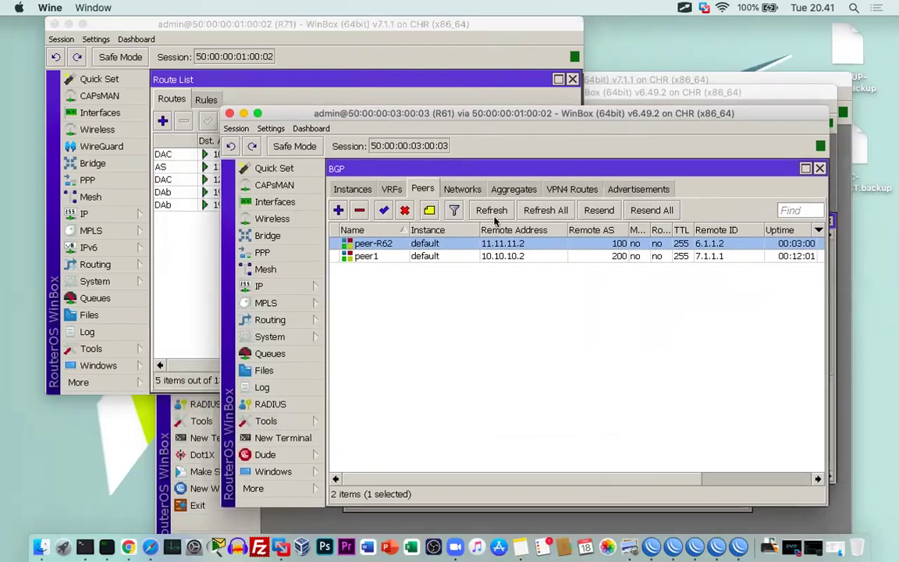
click(268, 288)
click(382, 353)
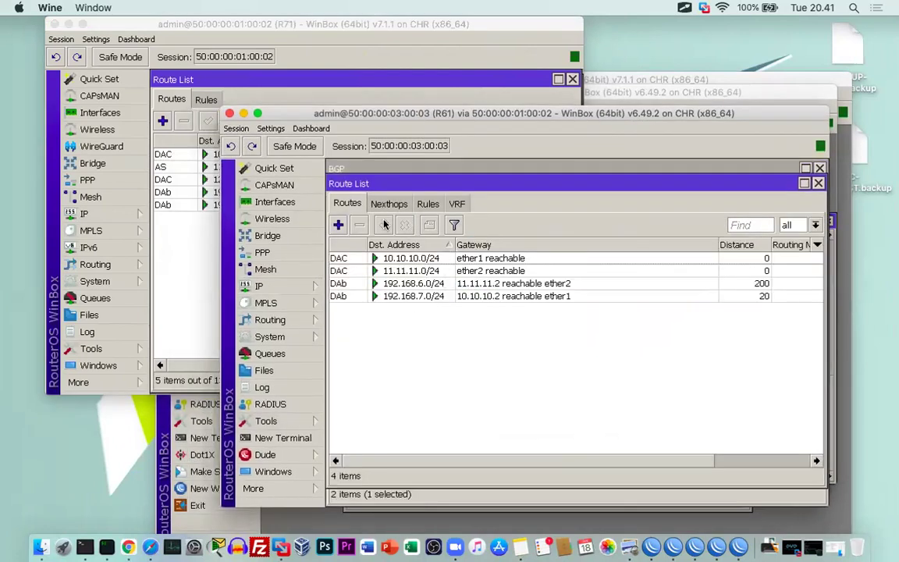
click(338, 225)
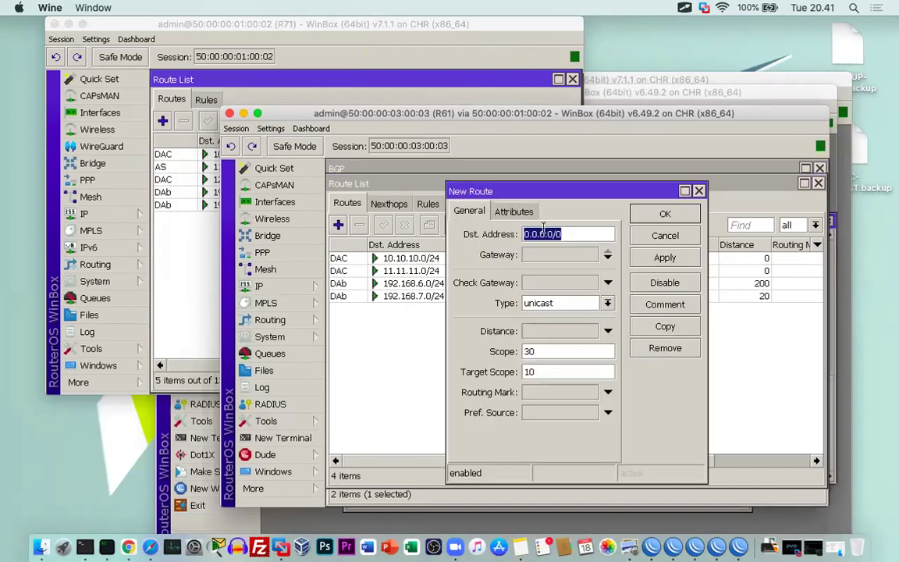
text(12.12.12.)
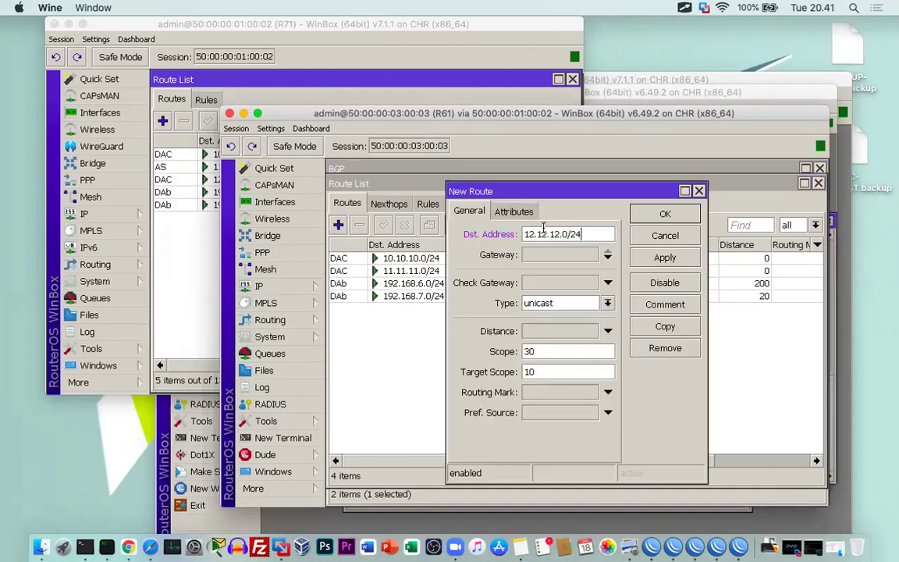
key(Tab)
text(10.10.10.2)
click(826, 264)
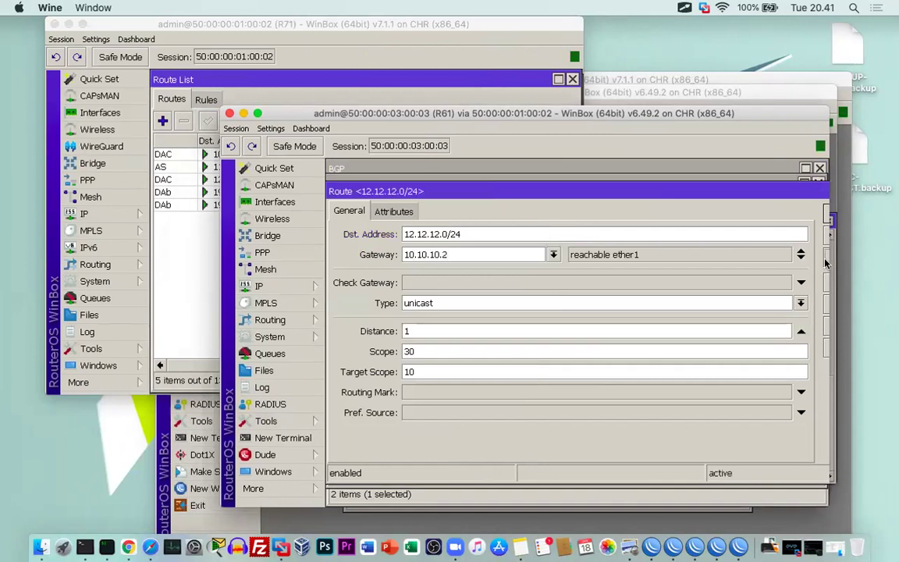
key(Return)
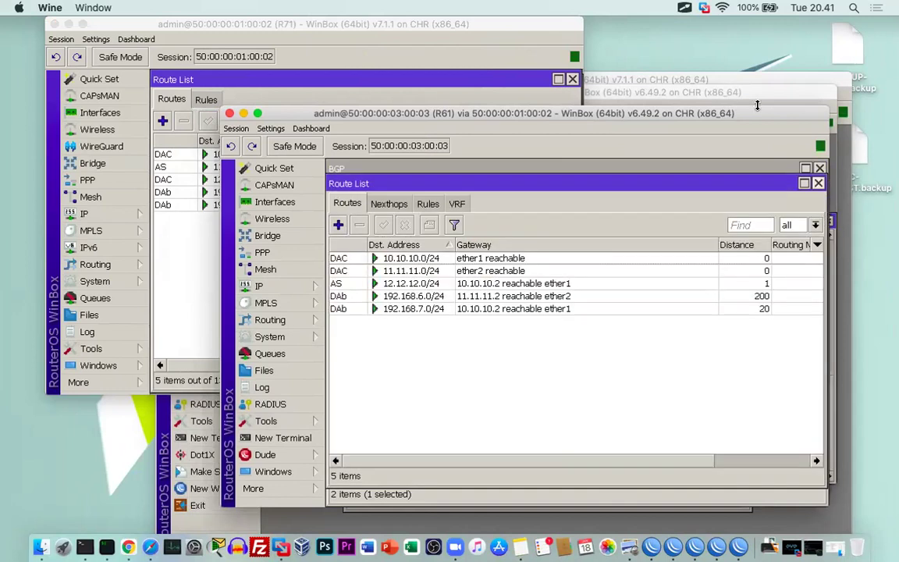
Bring the R62 session forward, repeat the ping to 10.10.10.2 from its terminal, and stop the test.
click(662, 93)
drag(662, 93, 670, 98)
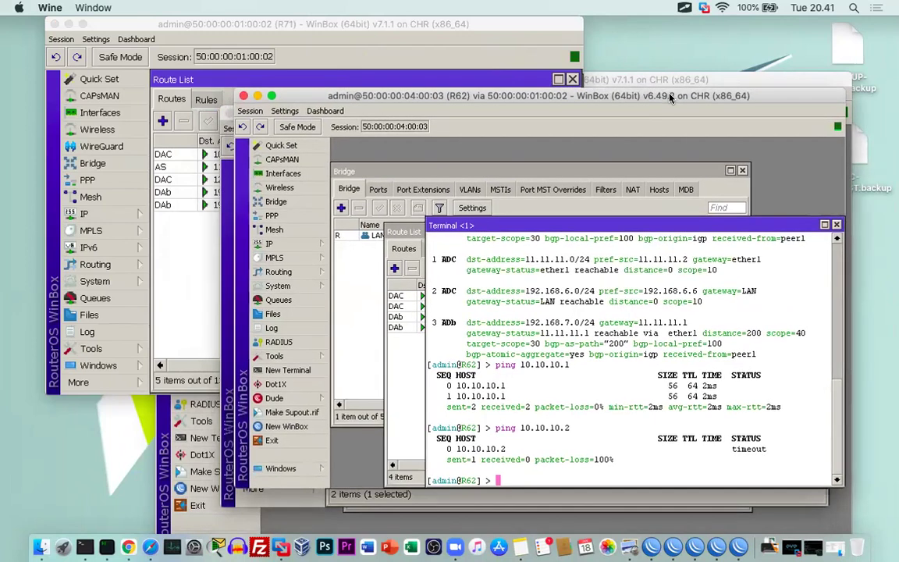
key(Up)
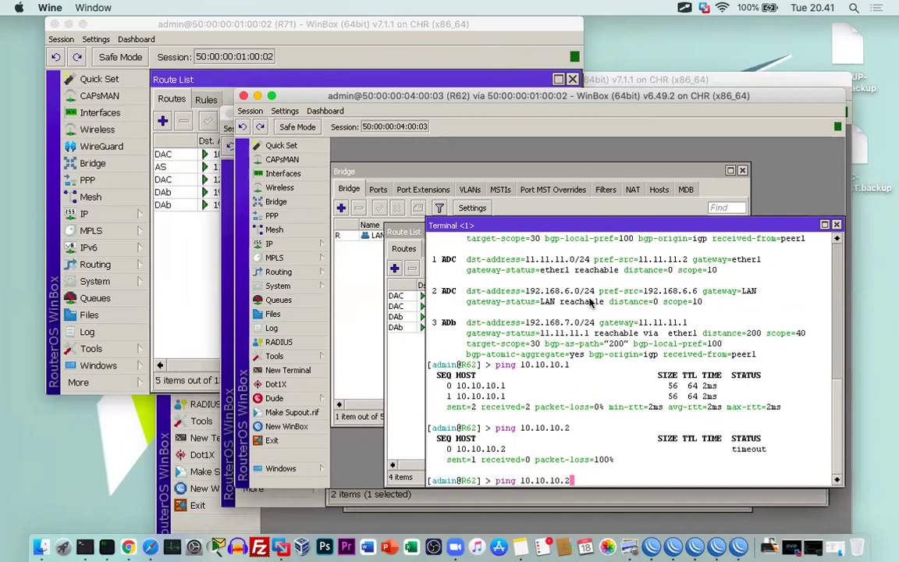
key(Return)
key(ctrl+c)
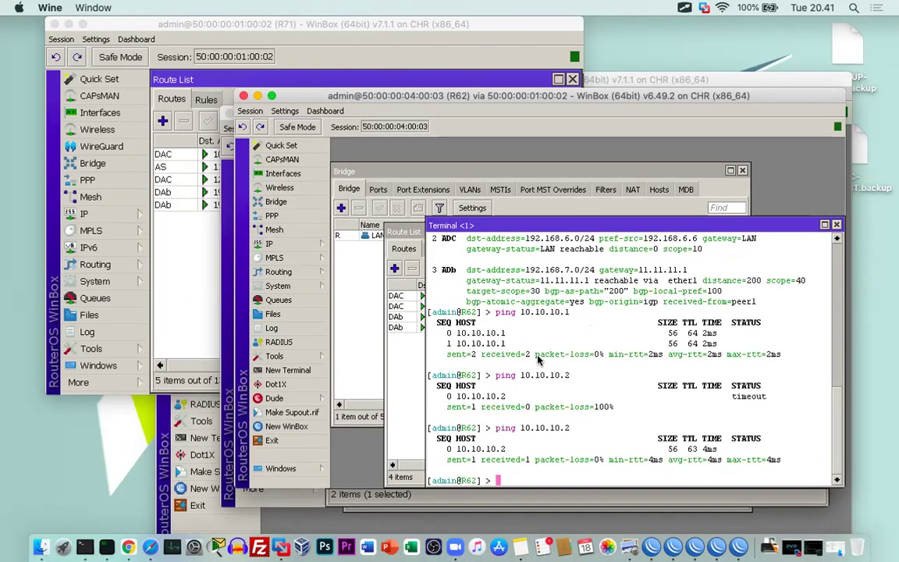
Check R62's route list for the remote LAN, then ping 192.168.7.7 from the R62 terminal and stop the test.
text(ping 192.168.)
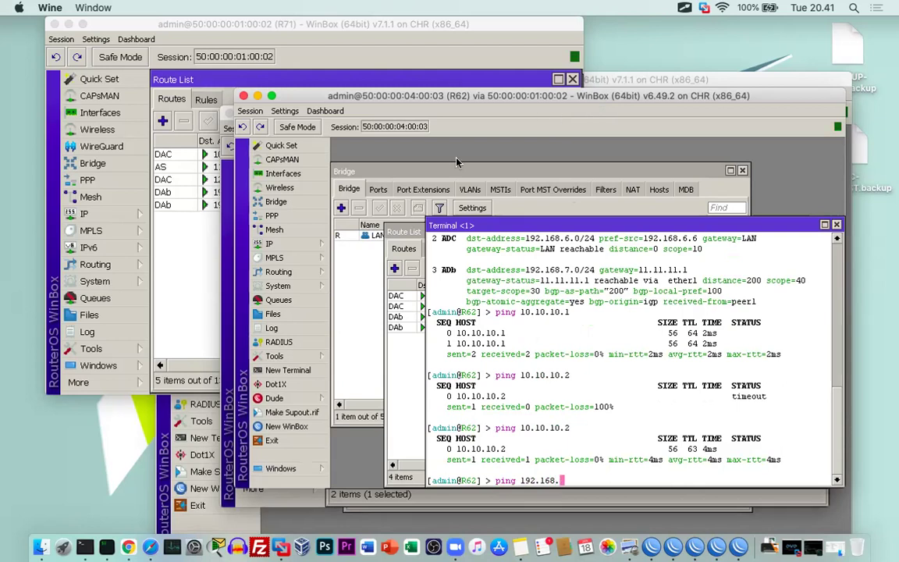
click(402, 326)
click(476, 329)
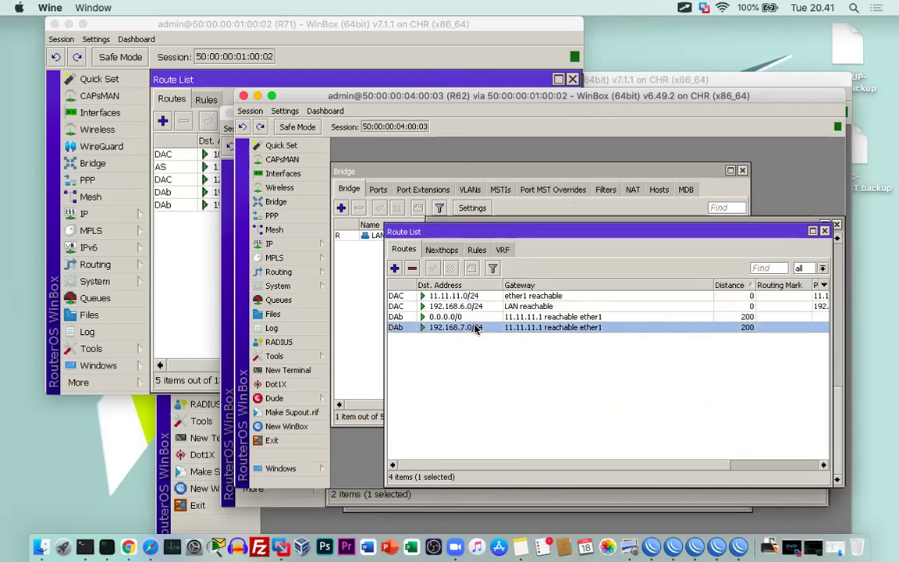
click(741, 221)
text(7.7)
key(Return)
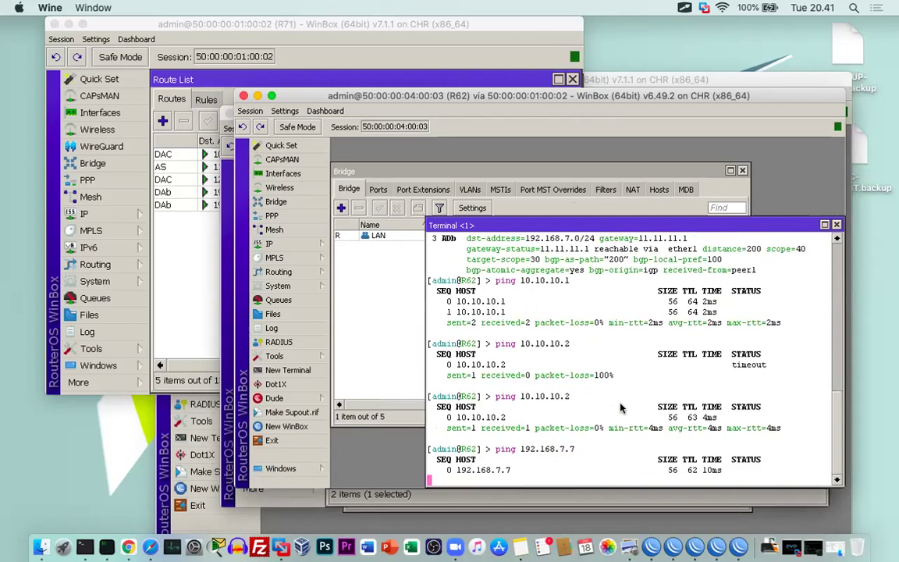
key(ctrl+c)
Run a traceroute to 192.168.7.7 from the R62 terminal and highlight the first two hops in turn.
text(interface)
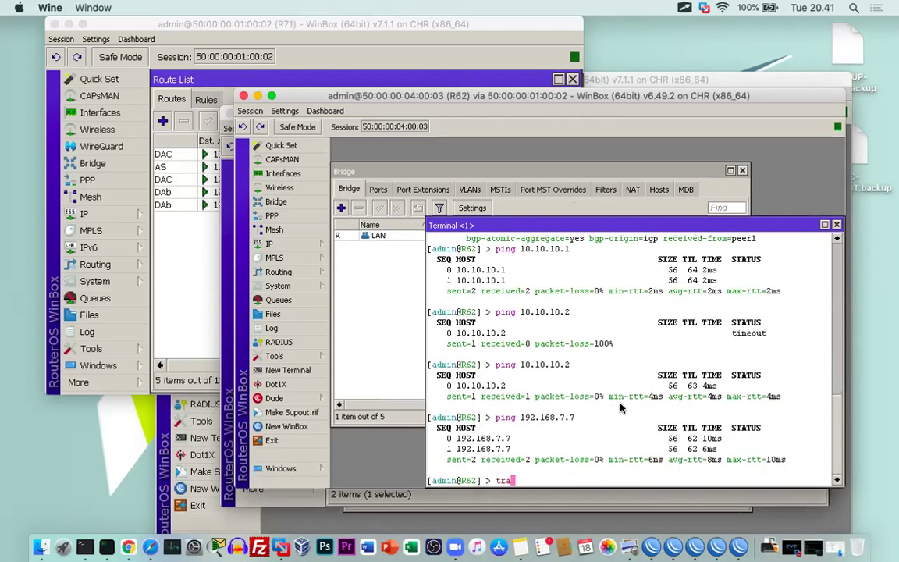
key(BackSpace)
key(BackSpace)
key(BackSpace)
key(BackSpace)
key(BackSpace)
key(BackSpace)
key(BackSpace)
key(BackSpace)
key(BackSpace)
key(BackSpace)
text(tool traceroute 192.16)
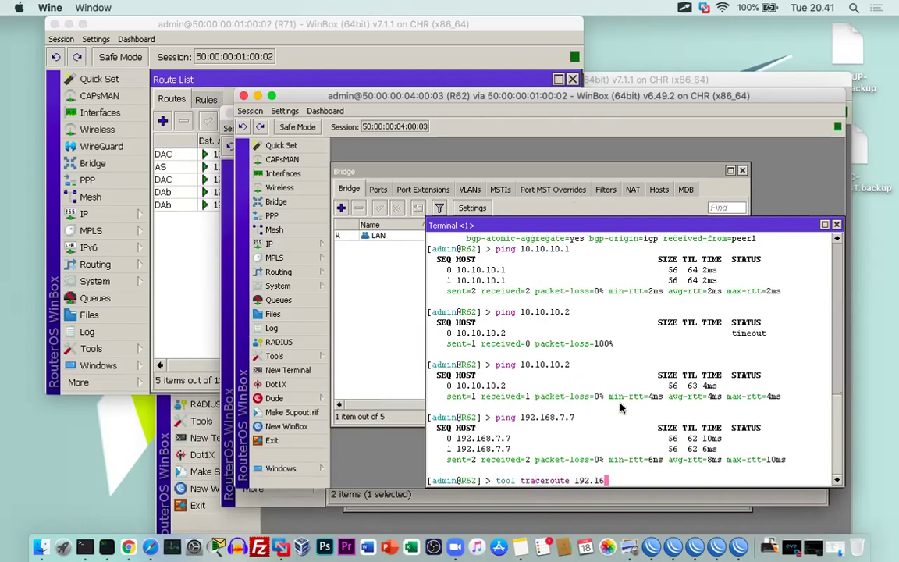
text(8.7.7)
key(Return)
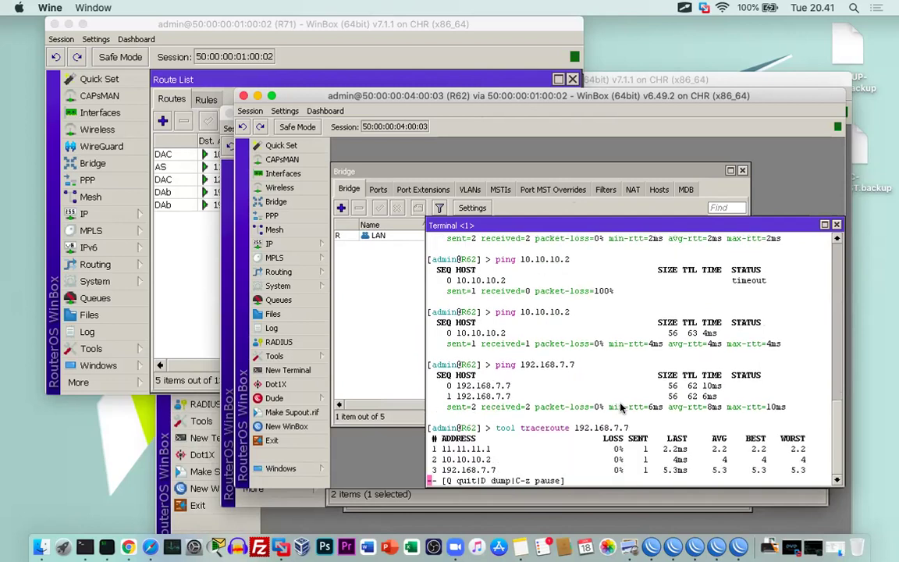
double_click(456, 448)
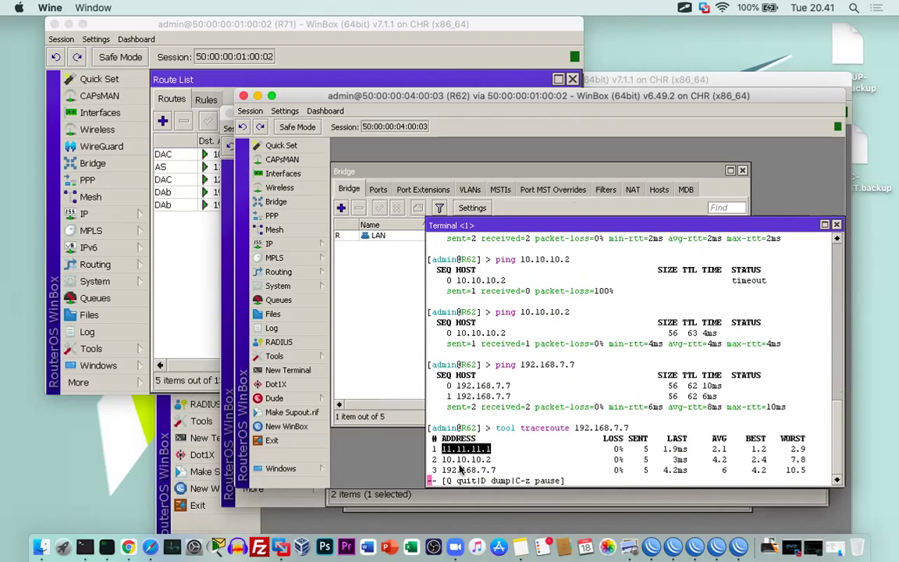
double_click(460, 459)
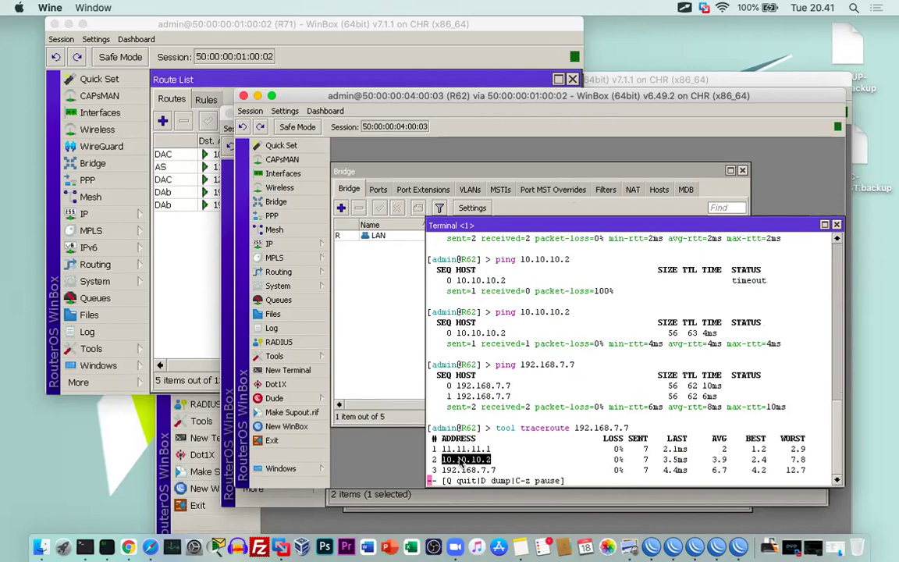
Move the R62 and R61 windows aside and bring the R72 session to the front.
drag(338, 94, 413, 121)
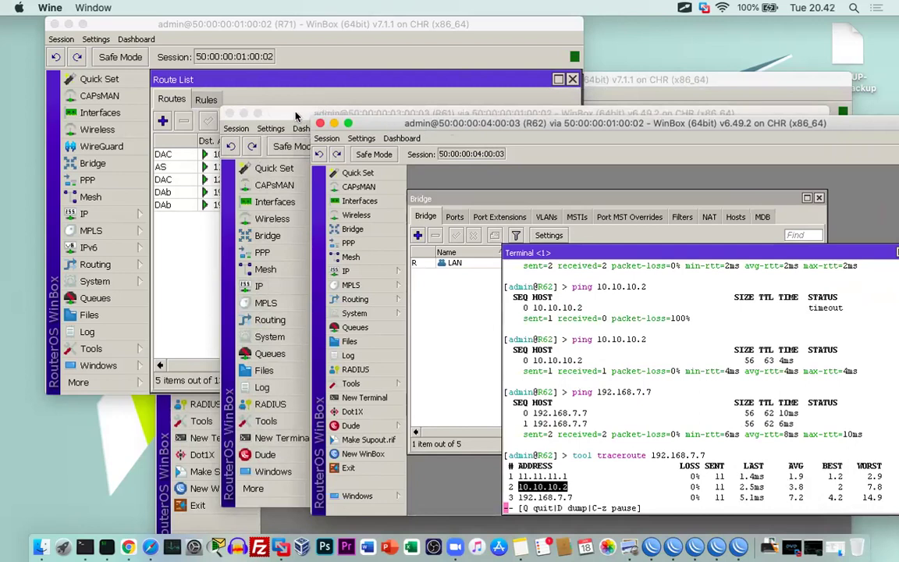
drag(284, 119, 258, 101)
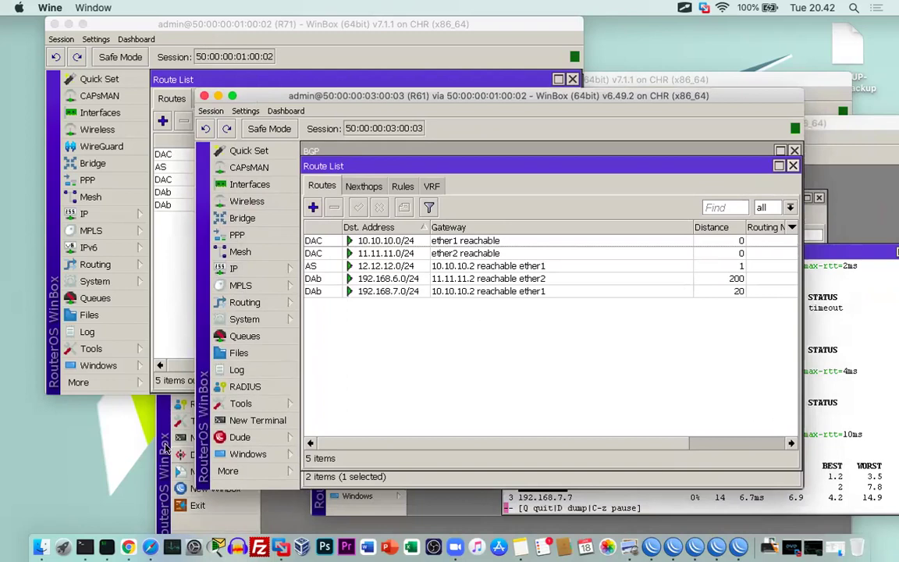
click(180, 462)
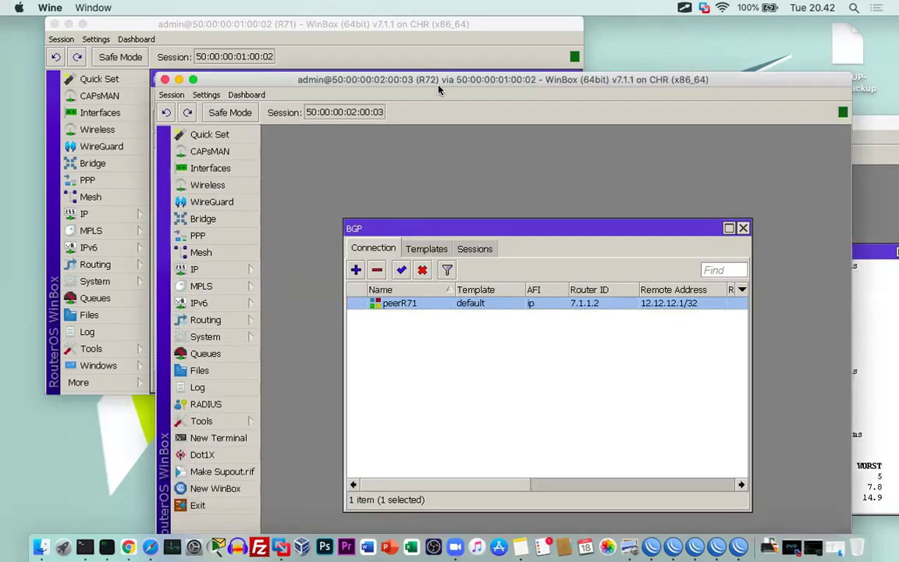
drag(438, 88, 317, 35)
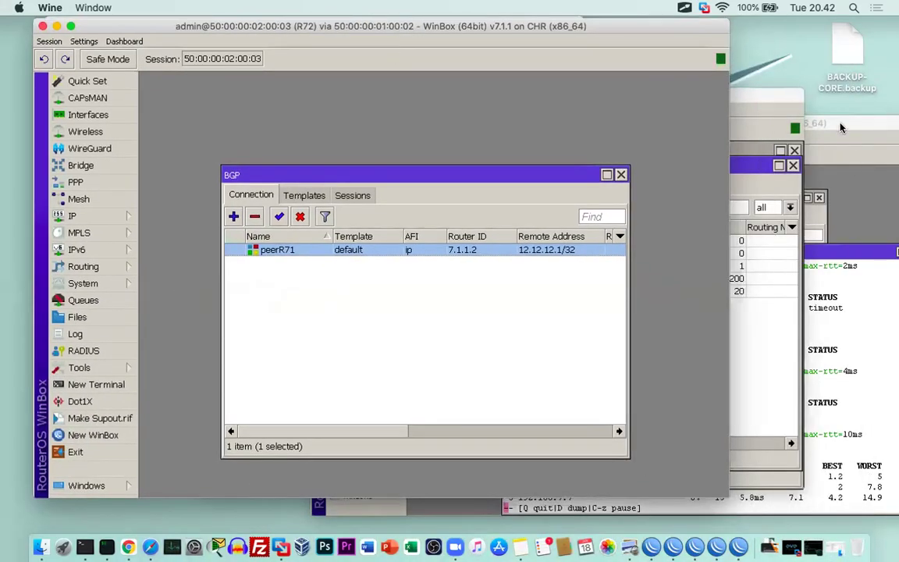
click(842, 127)
click(242, 123)
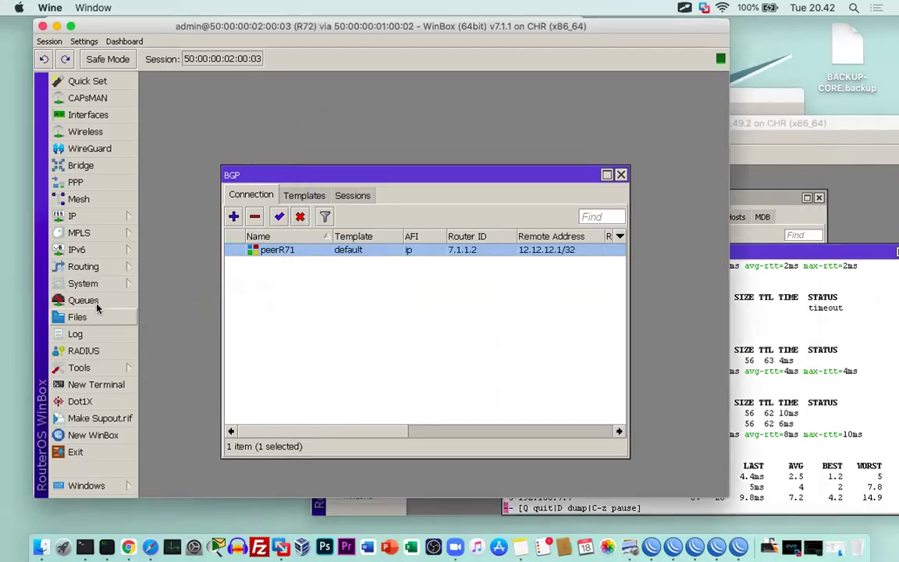
Open a terminal on R72, print its IP routes, and highlight the 192.168.6.0/24 entry.
click(88, 384)
text(tool/traceroute)
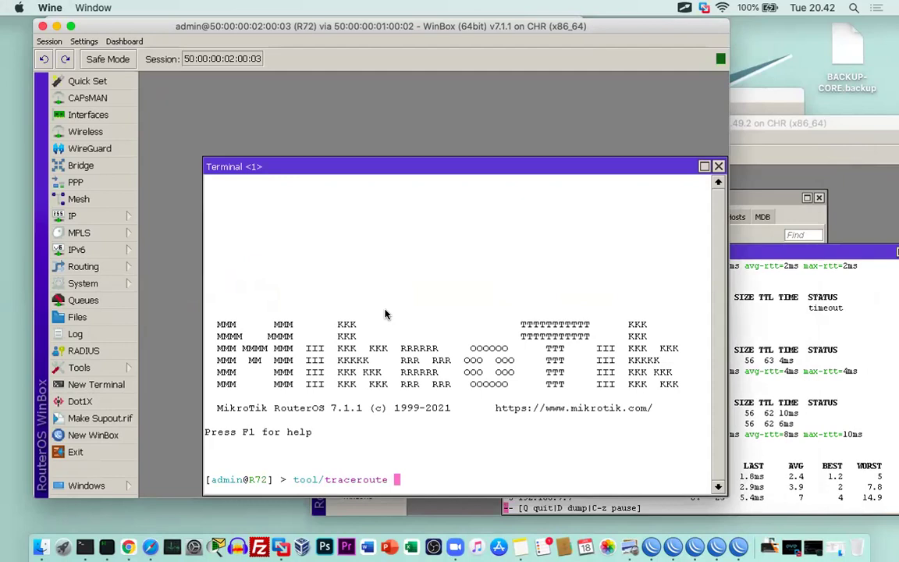
key(BackSpace)
key(BackSpace)
key(BackSpace)
key(BackSpace)
key(BackSpace)
key(BackSpace)
key(BackSpace)
key(BackSpace)
key(BackSpace)
key(BackSpace)
key(BackSpace)
key(BackSpace)
key(BackSpace)
key(BackSpace)
key(BackSpace)
key(BackSpace)
text(ip route/print)
key(Return)
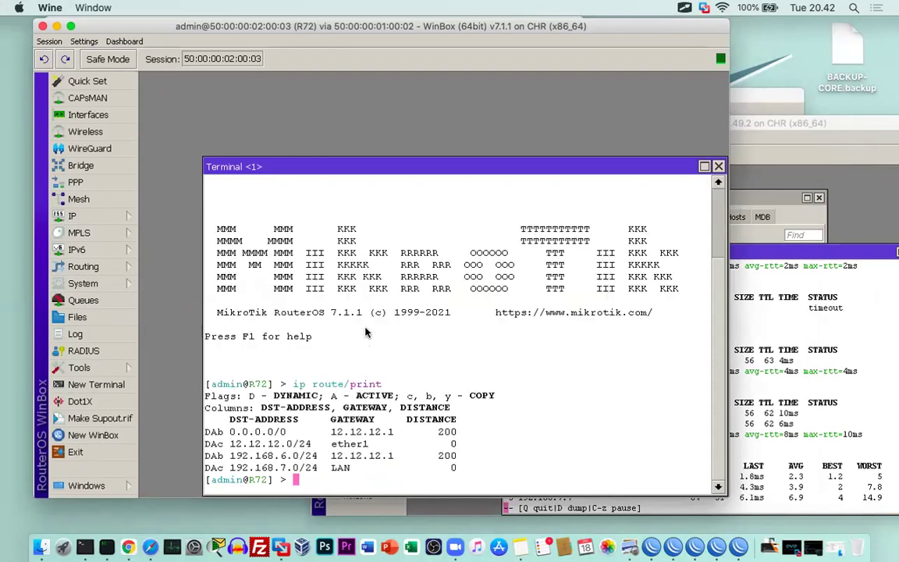
drag(205, 456, 321, 457)
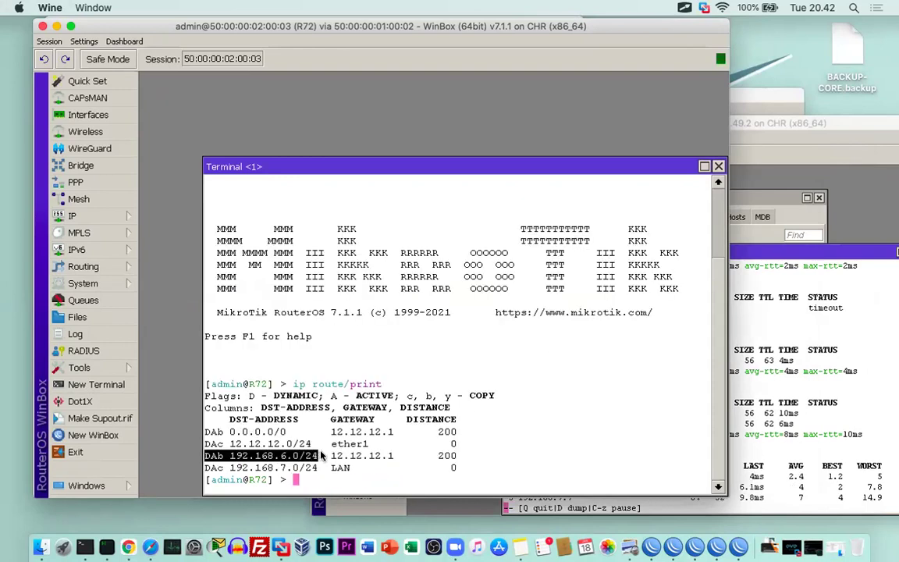
click(354, 481)
Run a traceroute to 192.168.6.6 from the R72 terminal and highlight the first hop.
text(ping 192.168.6.6)
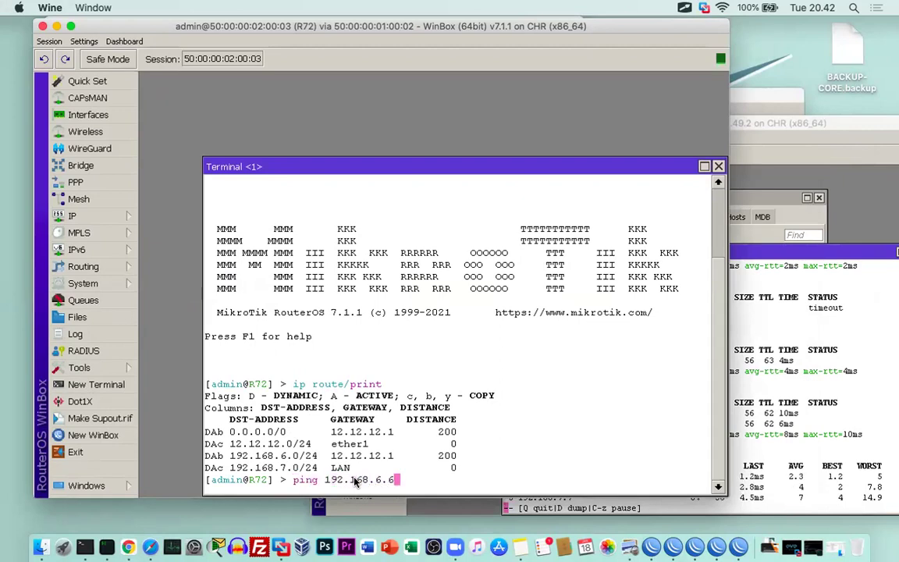
key(BackSpace)
key(BackSpace)
key(BackSpace)
key(BackSpace)
key(BackSpace)
key(BackSpace)
key(BackSpace)
key(BackSpace)
key(BackSpace)
key(BackSpace)
key(BackSpace)
key(BackSpace)
key(BackSpace)
key(BackSpace)
key(BackSpace)
key(BackSpace)
text(tool/traceroute 192.168.7)
text(.6)
key(Return)
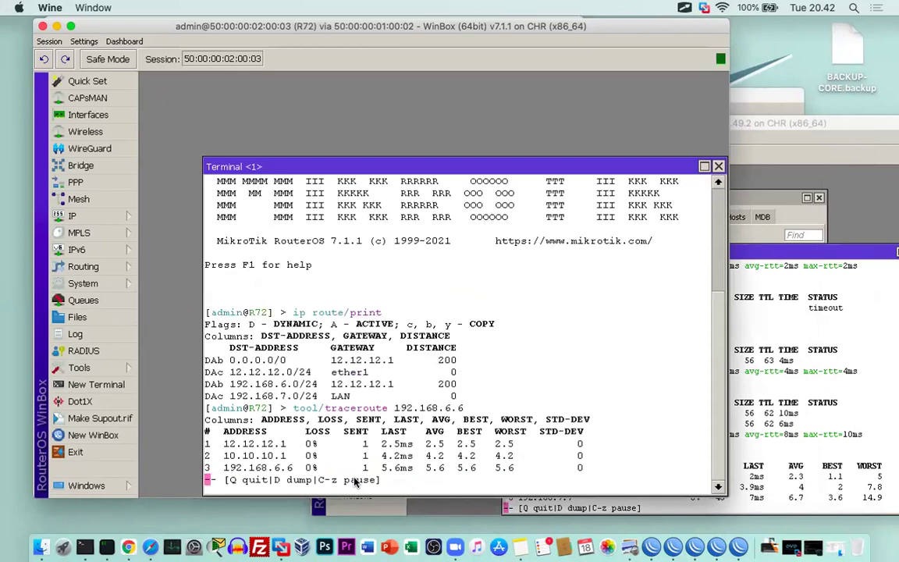
double_click(254, 443)
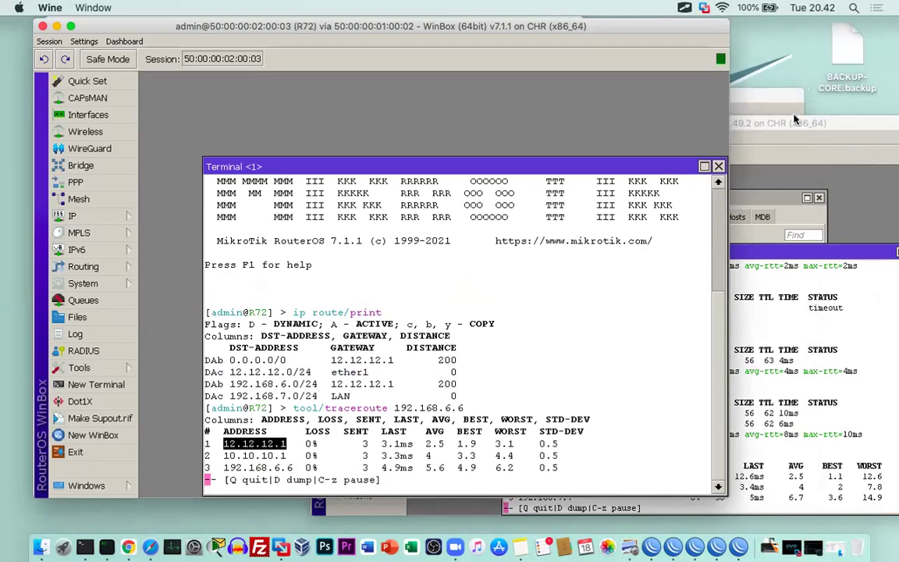
Review the R62 traceroute and trace the path between R62 and R72 on the lab topology slide.
drag(795, 119, 818, 116)
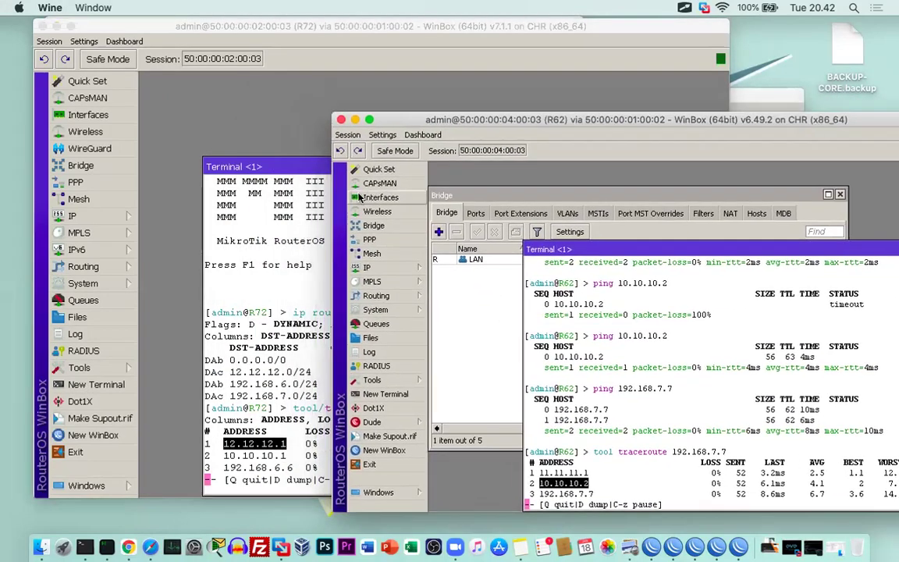
click(260, 150)
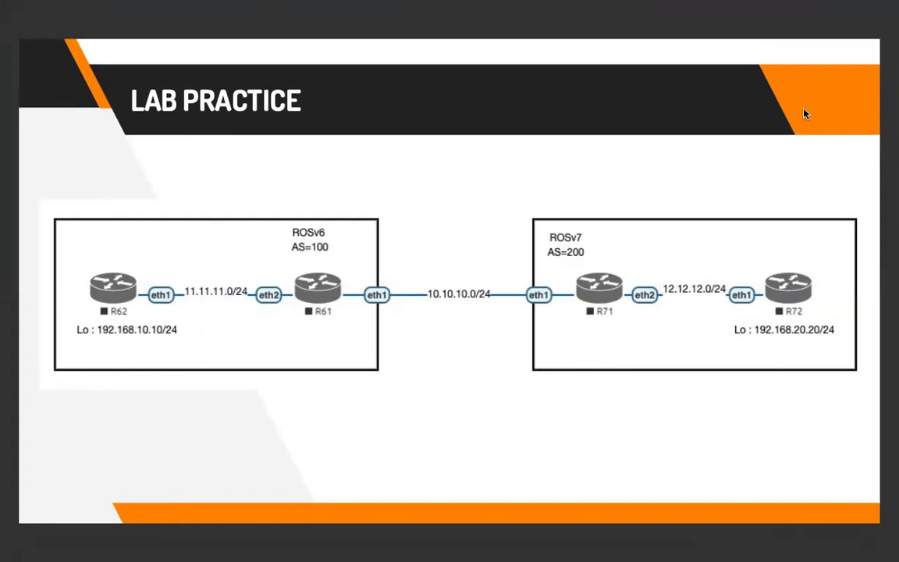
mouse_move(95, 252)
mouse_down()
mouse_move(208, 343)
mouse_move(46, 221)
mouse_up()
mouse_move(182, 228)
mouse_down()
mouse_move(425, 197)
mouse_move(737, 264)
mouse_up()
drag(797, 256, 810, 265)
mouse_move(122, 251)
mouse_down()
mouse_move(101, 381)
mouse_move(130, 256)
mouse_up()
mouse_move(770, 249)
mouse_down()
mouse_move(740, 256)
mouse_move(820, 209)
mouse_up()
mouse_move(737, 251)
mouse_down()
mouse_move(324, 183)
mouse_move(166, 259)
mouse_up()
drag(737, 231, 739, 236)
key(Right)
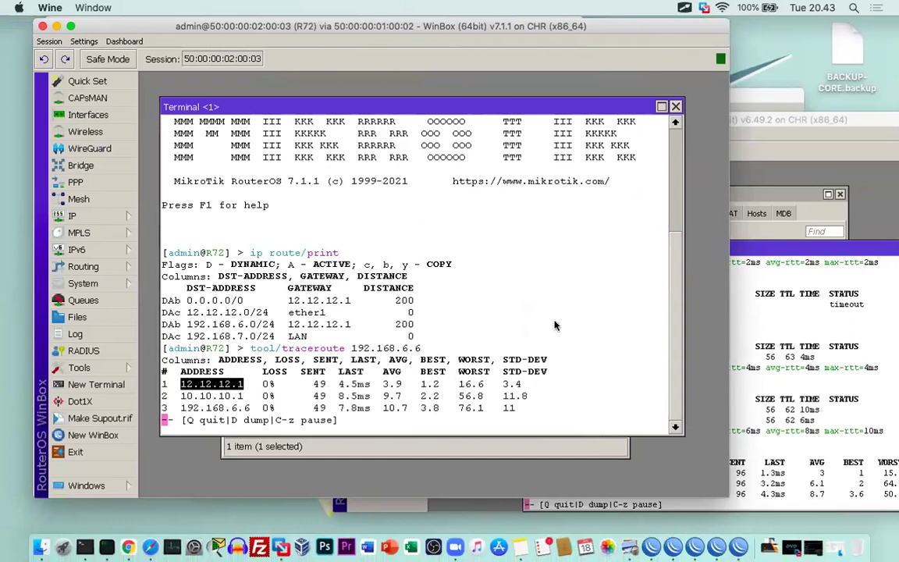
Bring the R62 traceroute forward, return to the R72 session, and bring up its BGP connections.
click(783, 125)
drag(783, 127, 668, 154)
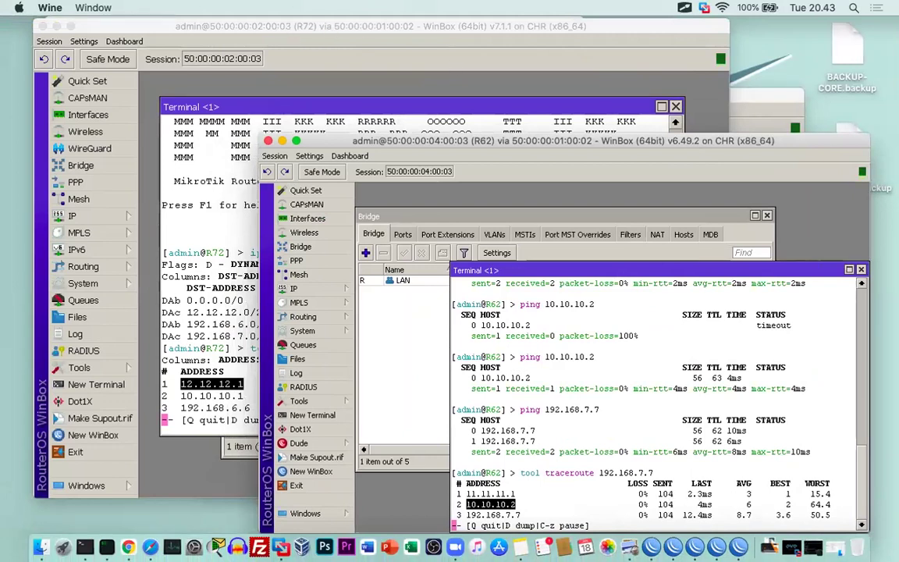
click(109, 33)
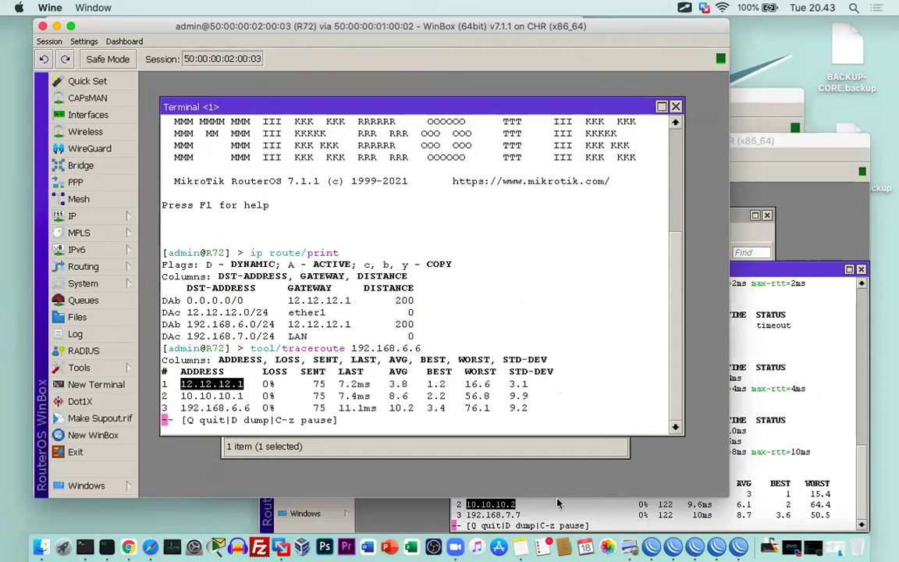
click(504, 447)
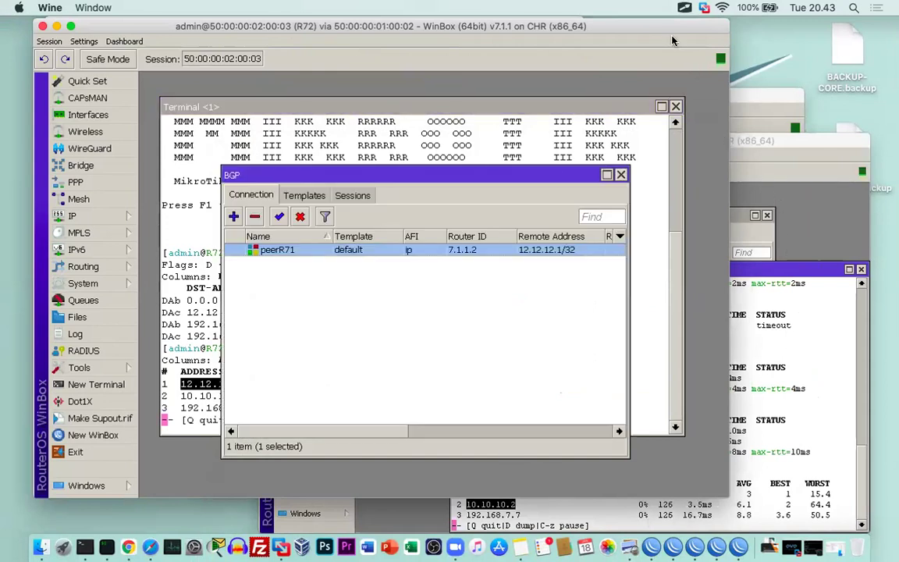
drag(605, 25, 571, 23)
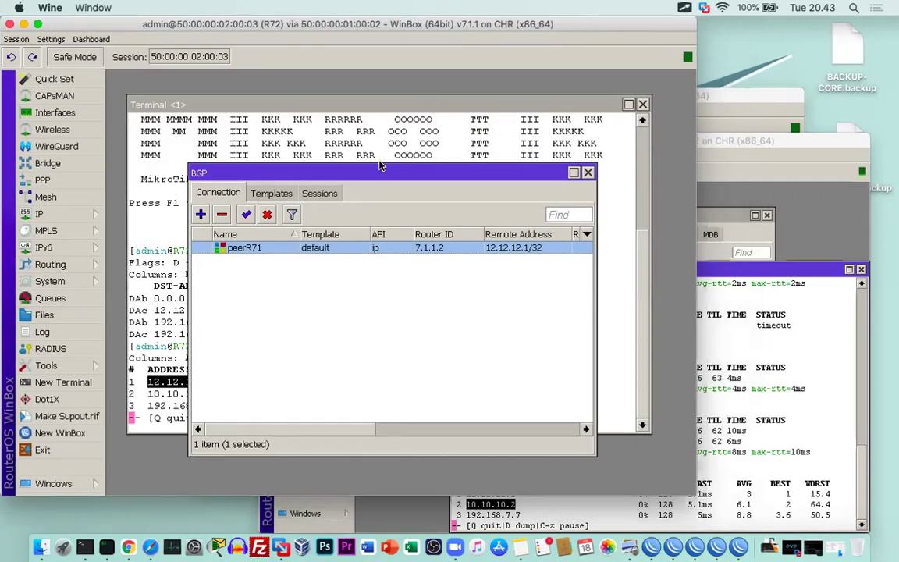
Arrange the R72 BGP list and the R62 session with its terminal so that both routers can be compared.
drag(345, 169, 274, 95)
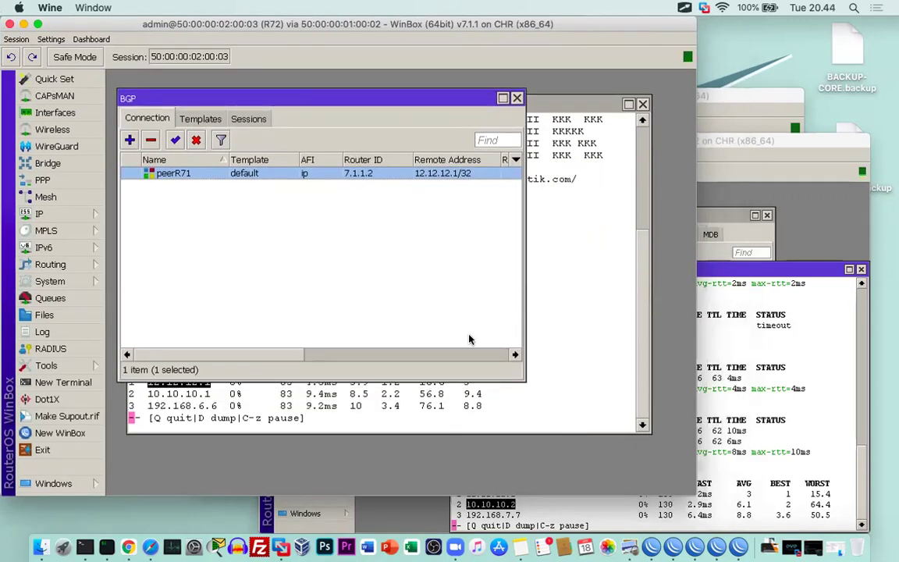
drag(523, 380, 548, 273)
click(702, 139)
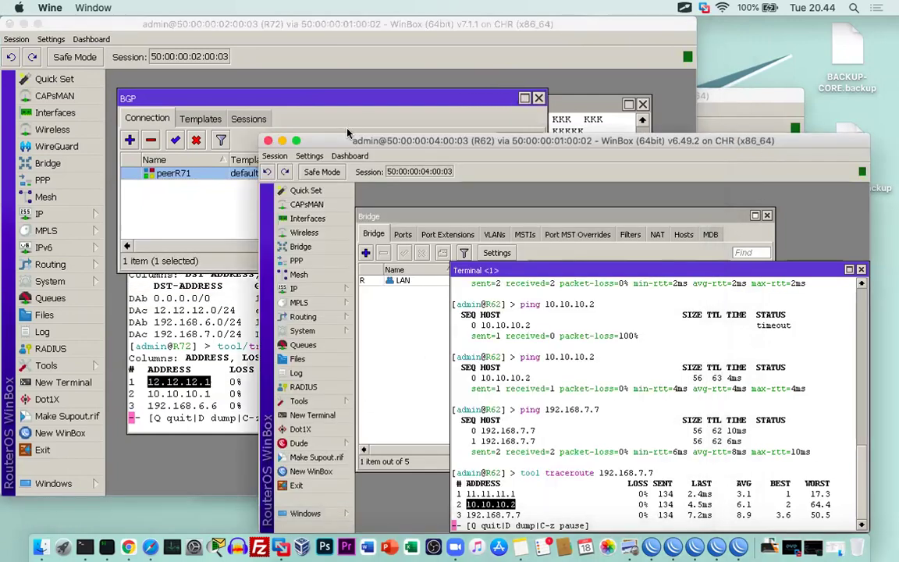
drag(272, 151, 389, 210)
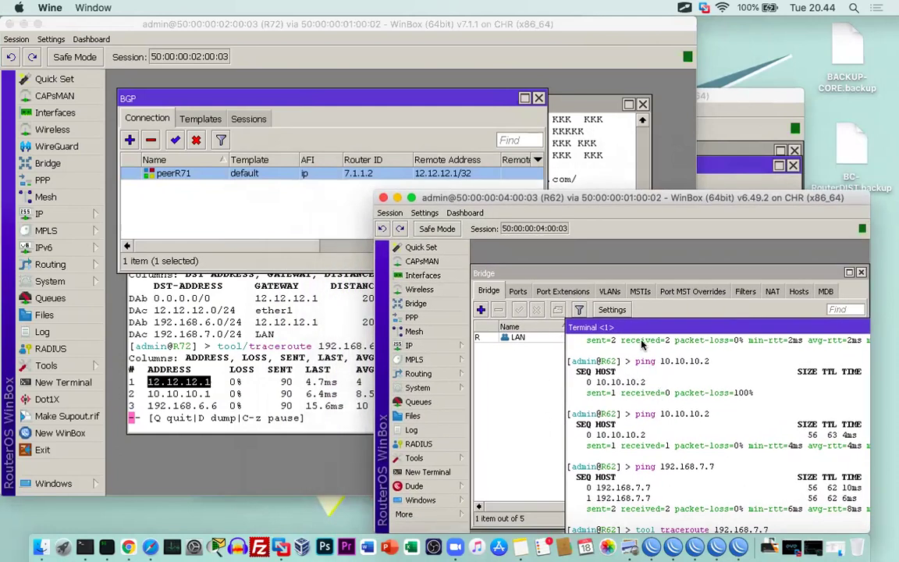
drag(575, 328, 486, 378)
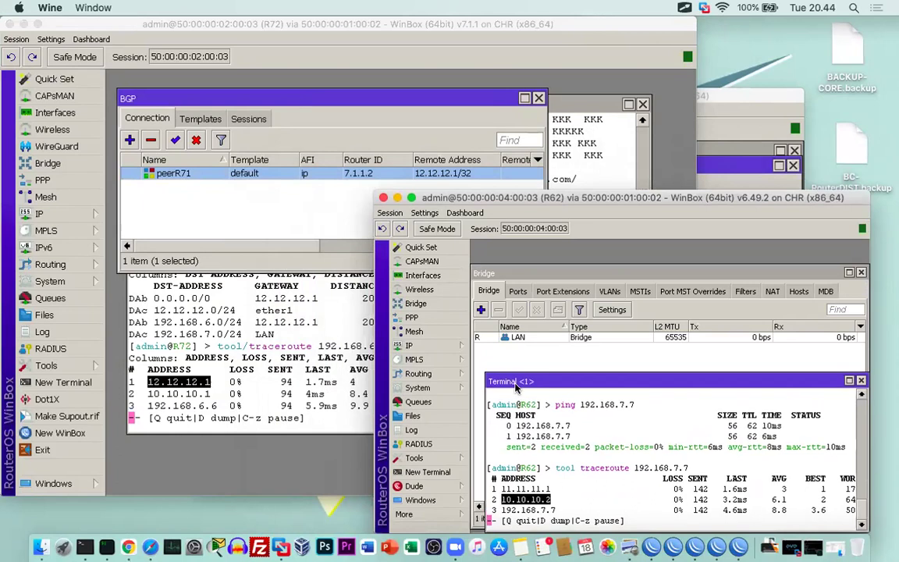
Open the BGP settings on R62 and shorten their window to uncover the traceroute output beneath.
click(418, 374)
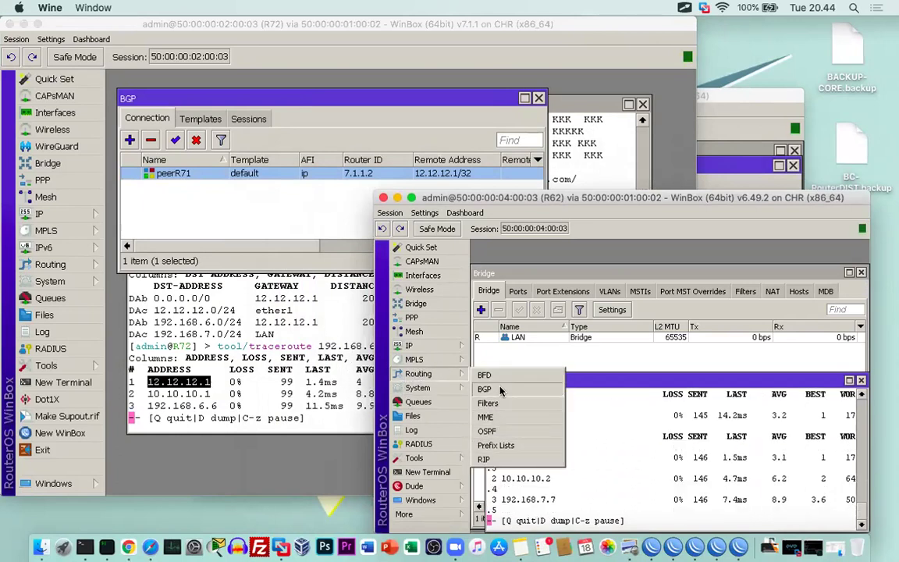
click(484, 389)
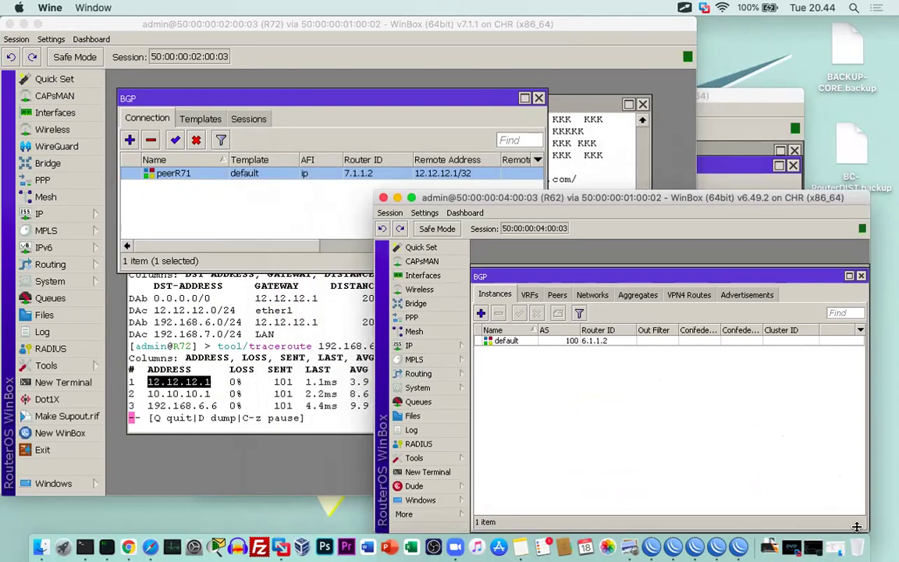
drag(863, 529, 864, 399)
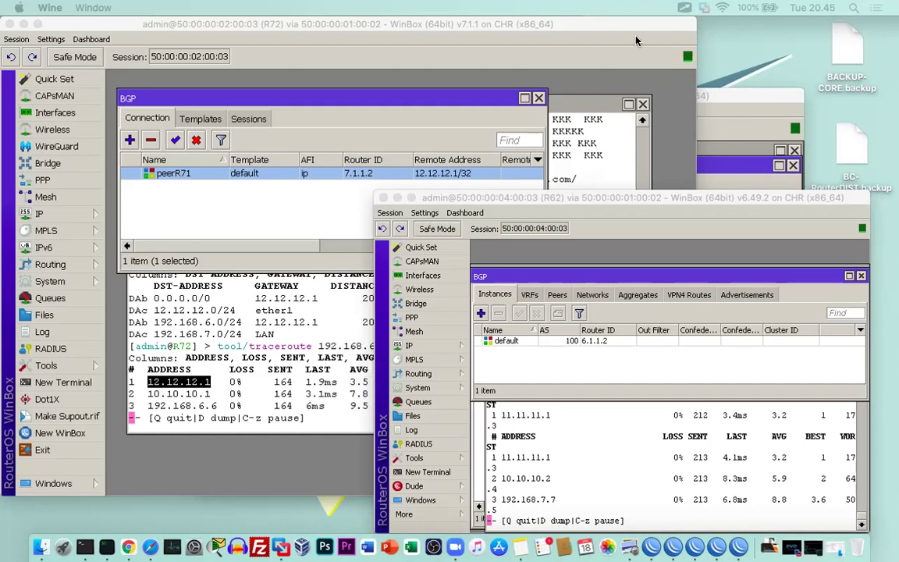
Switch to the MikroTik documentation, highlight the BGP_OUT routing filter example with bgp-med and path prepend, and return to WinBox.
key(super+Tab)
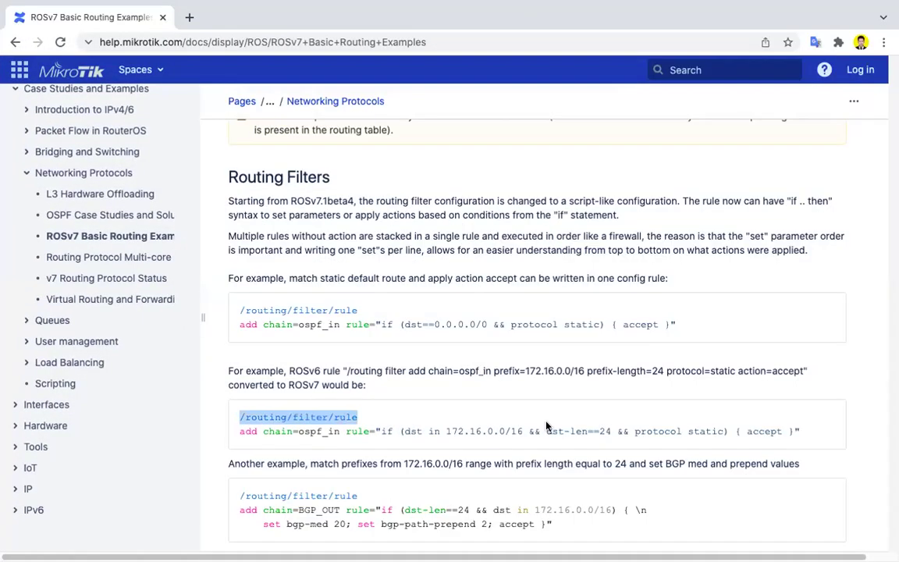
drag(547, 426, 532, 428)
click(538, 445)
scroll(377, 478, down, 2)
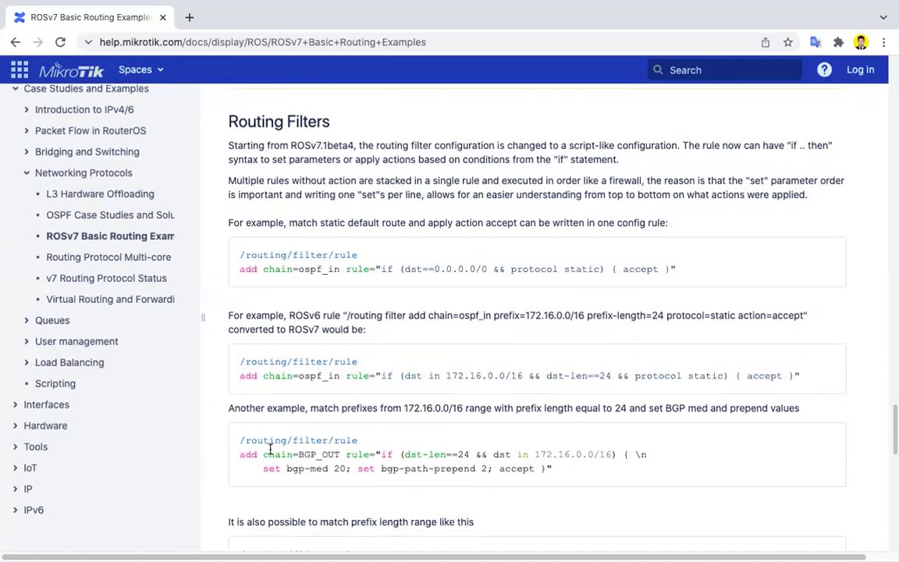
drag(242, 441, 569, 485)
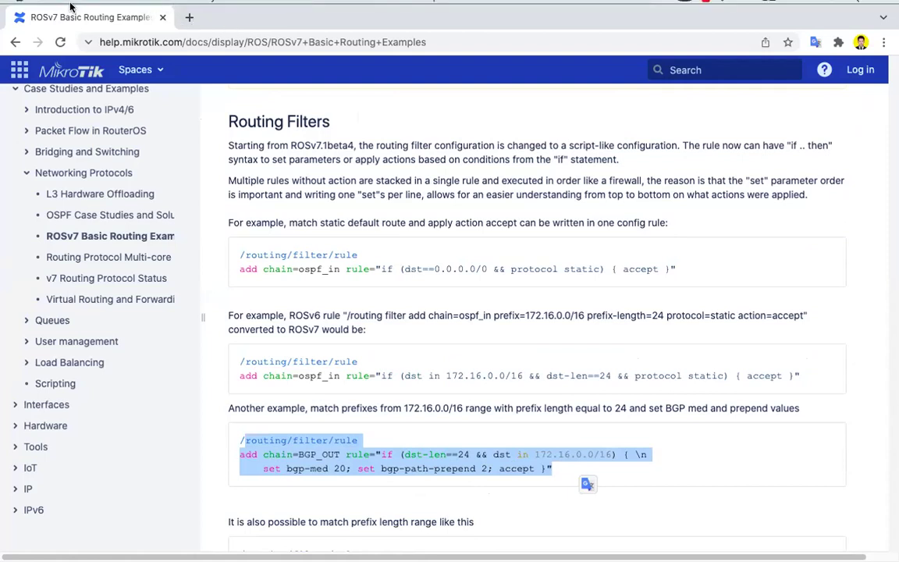
mouse_move(24, 4)
key(ctrl+Left)
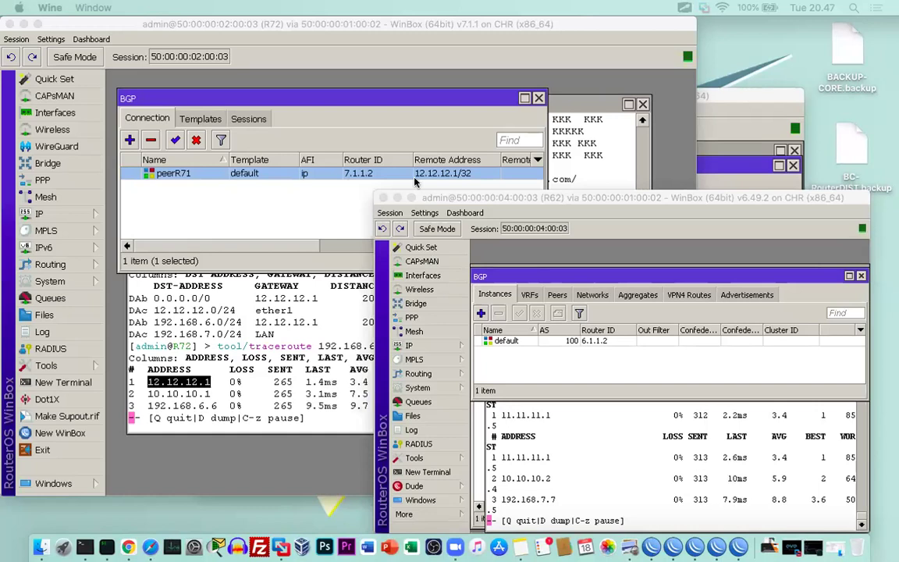
key(XF86AudioRaiseVolume)
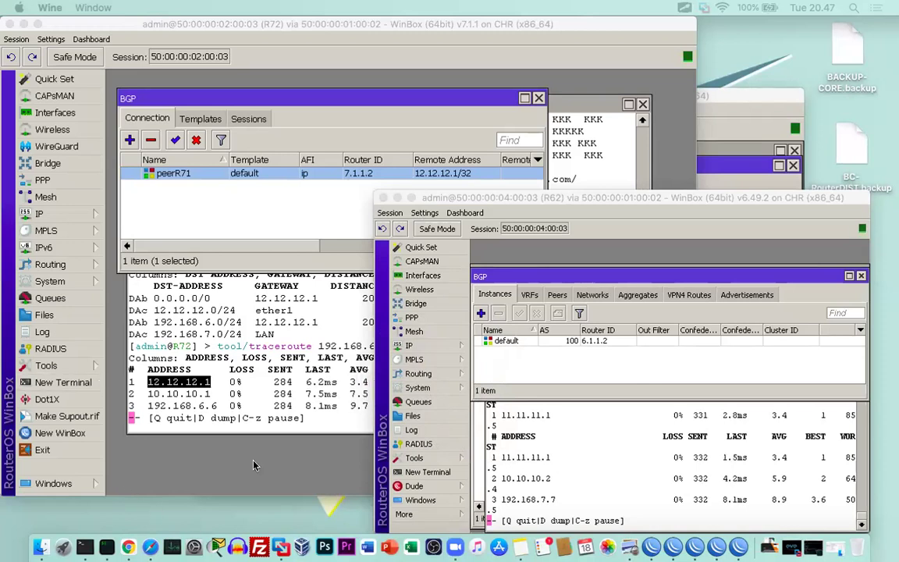
key(XF86MonBrightnessDown)
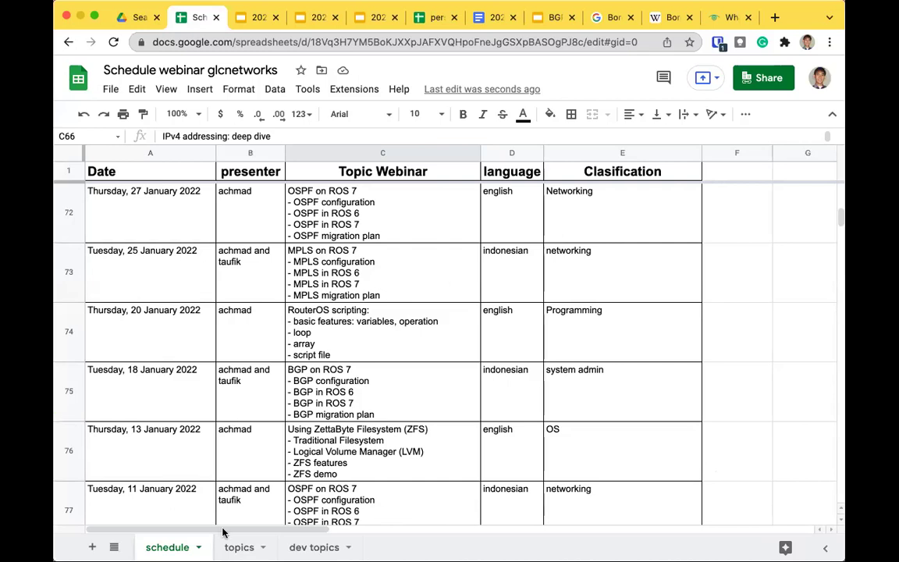
In the webinar schedule spreadsheet, highlight the rows for BGP on ROS 7, RouterOS scripting, and MPLS on ROS 7 one after another.
click(69, 388)
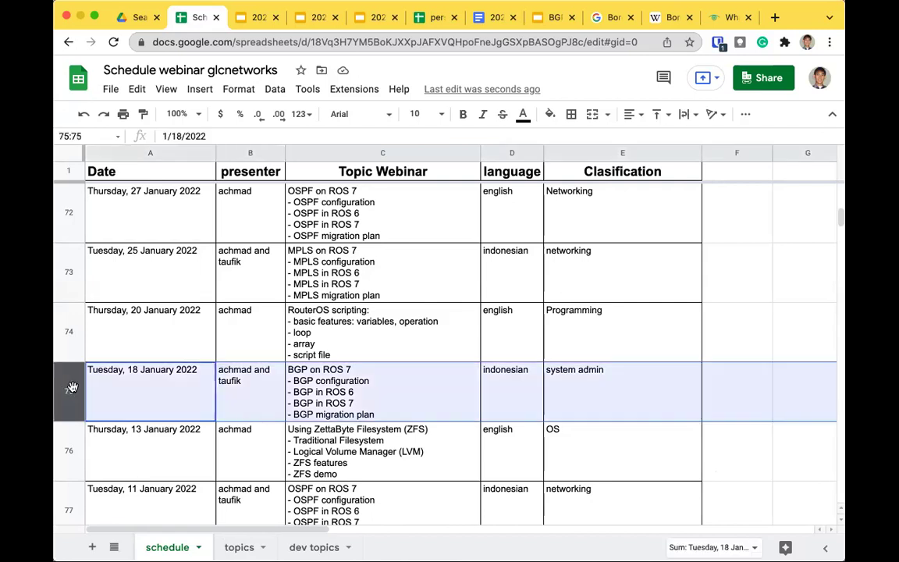
click(69, 312)
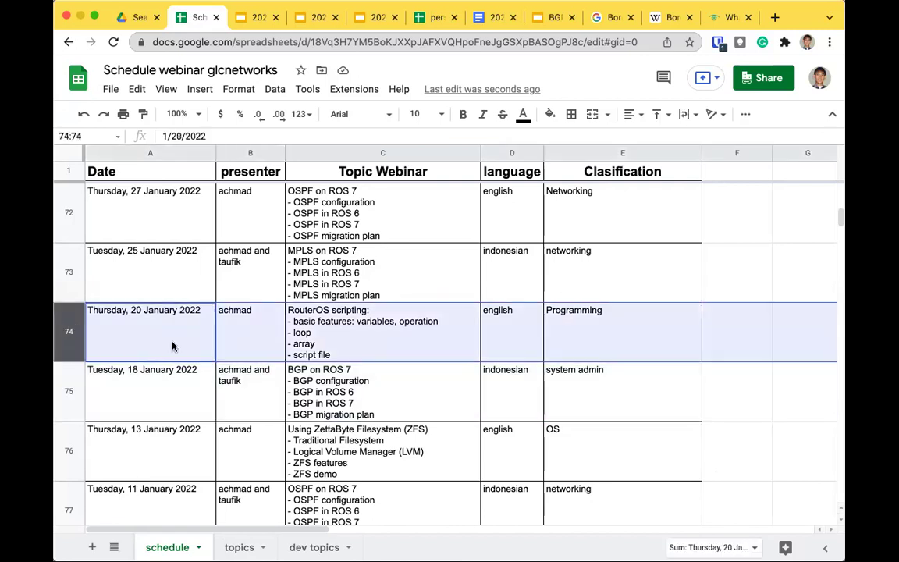
scroll(173, 346, up, 1)
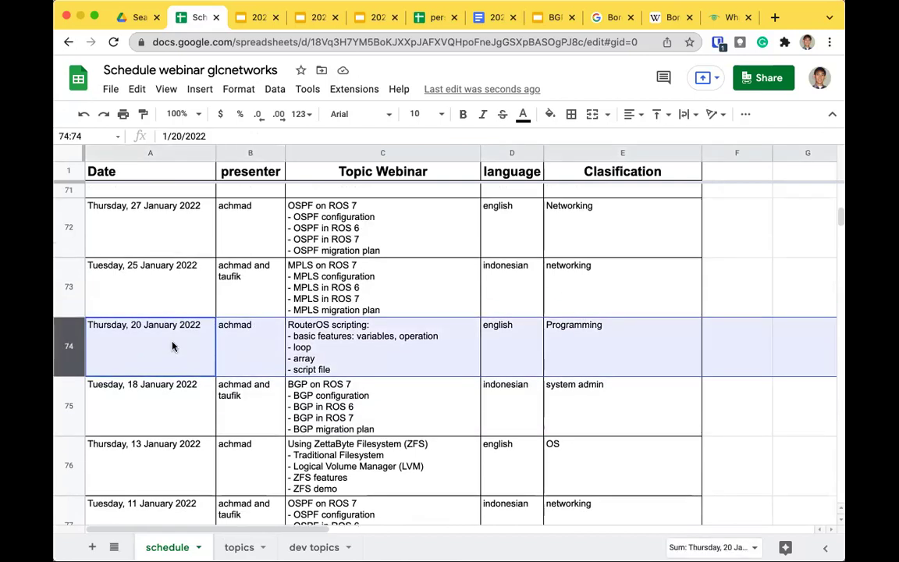
click(68, 283)
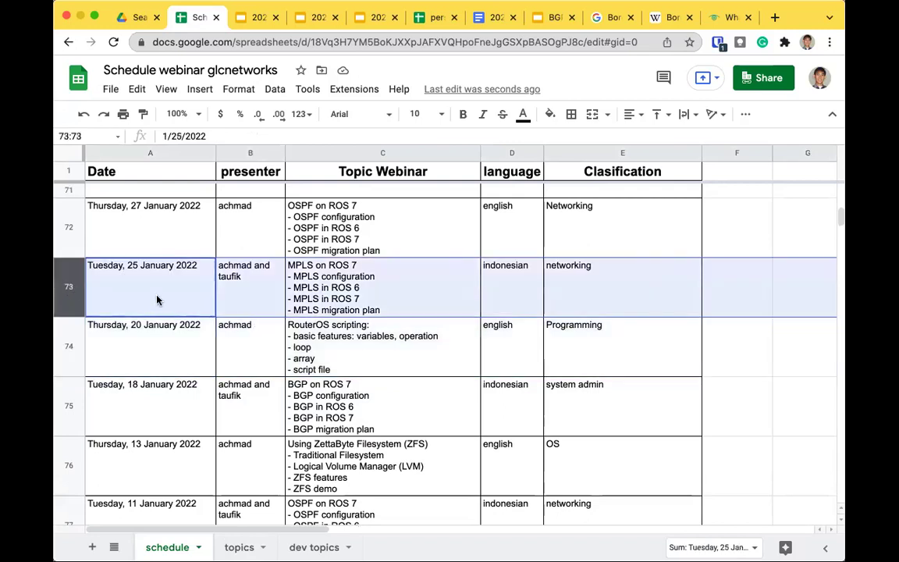
scroll(156, 300, up, 10)
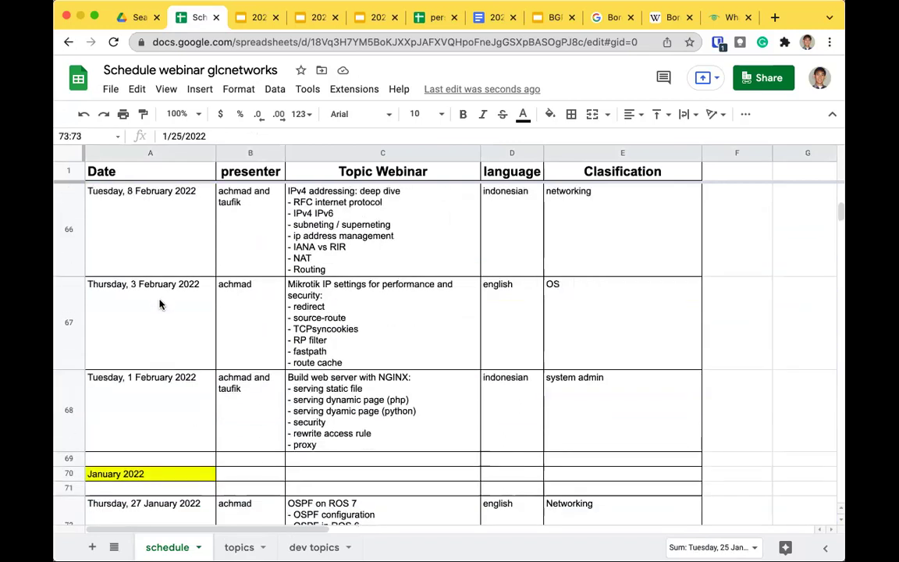
scroll(167, 305, down, 5)
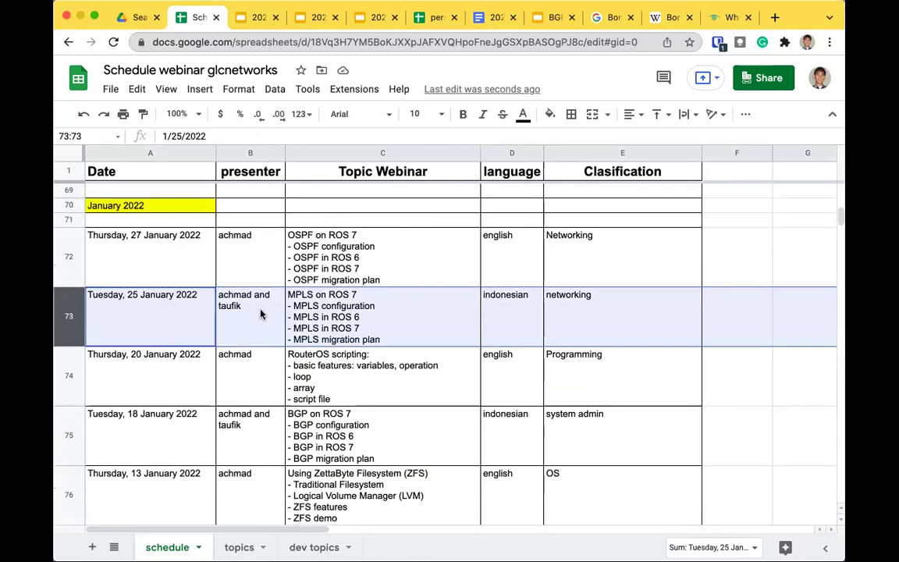
Highlight the 27 January OSPF on ROS 7 row and point out its date, topic, and language cells.
click(68, 258)
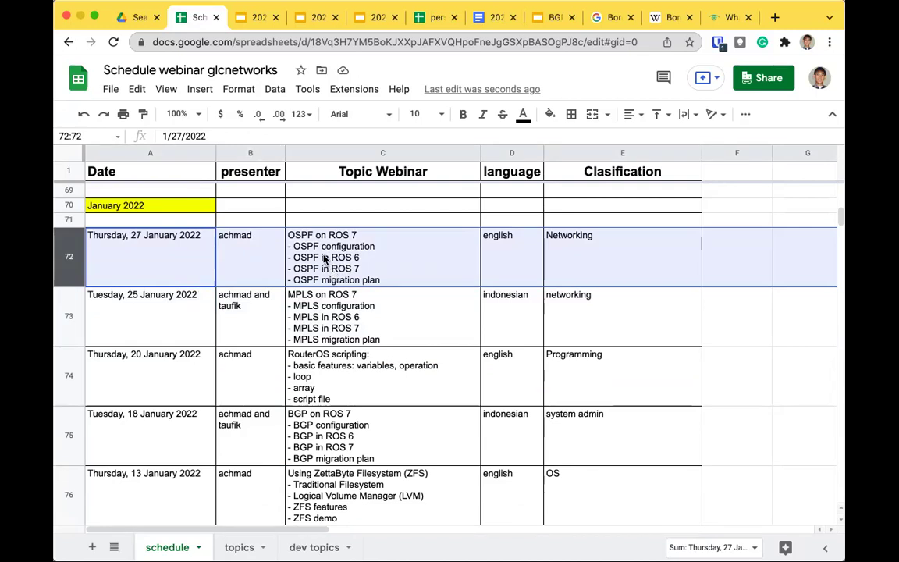
click(111, 263)
click(513, 252)
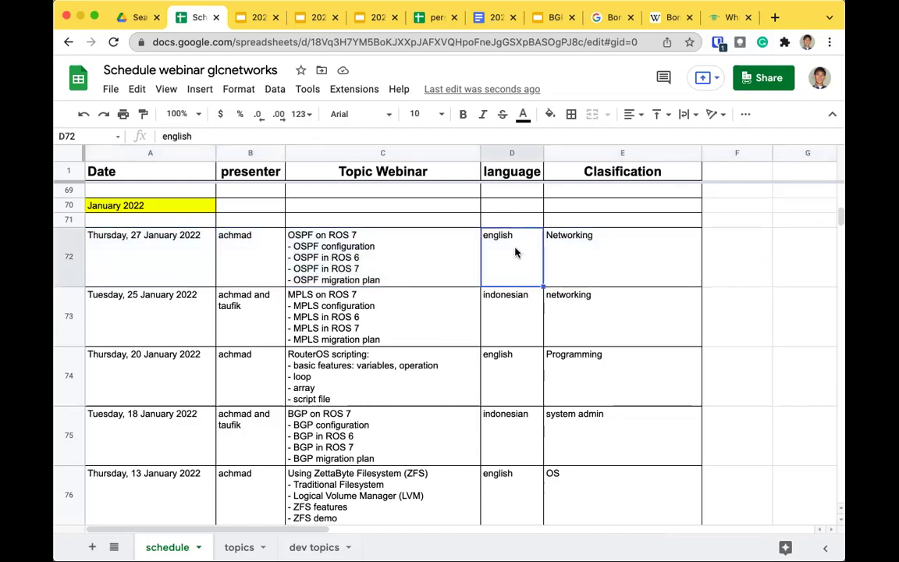
click(330, 257)
click(511, 253)
click(152, 247)
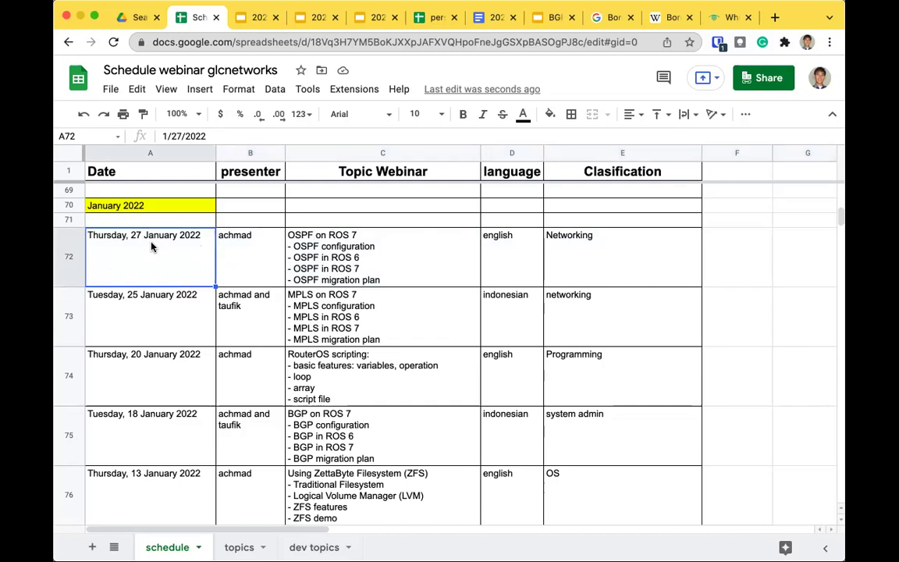
Highlight the 1 February NGINX web server row with its topic, plus the 3 February Mikrotik IP settings row.
scroll(152, 247, up, 2)
scroll(152, 247, up, 2)
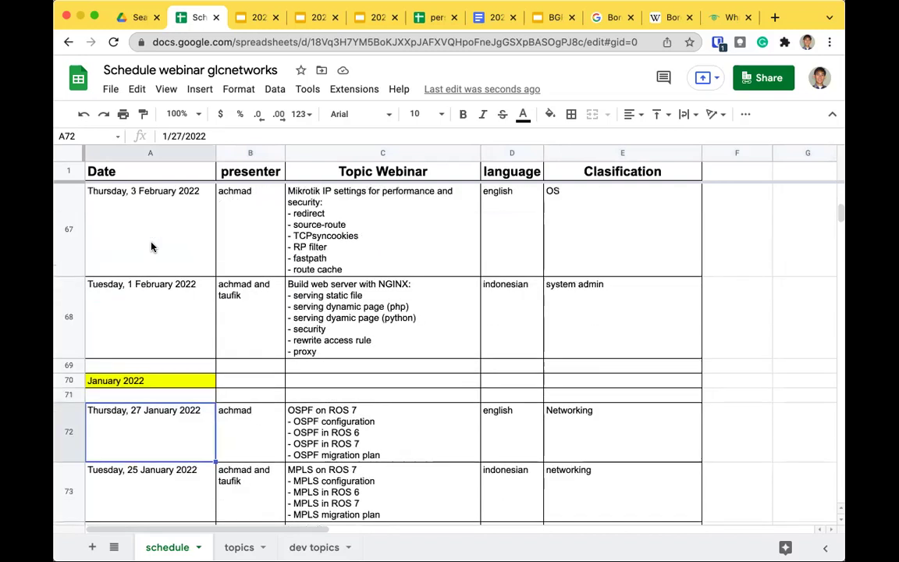
click(58, 292)
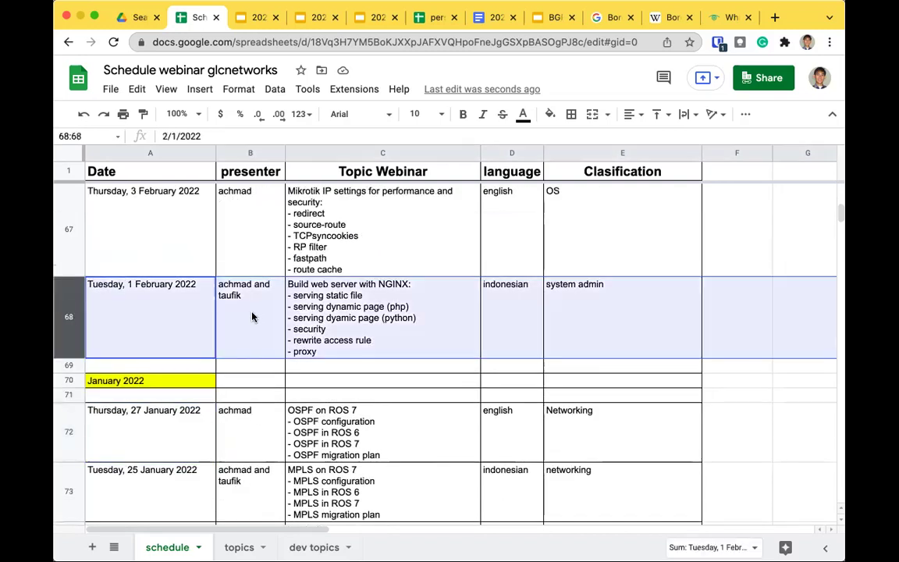
click(367, 321)
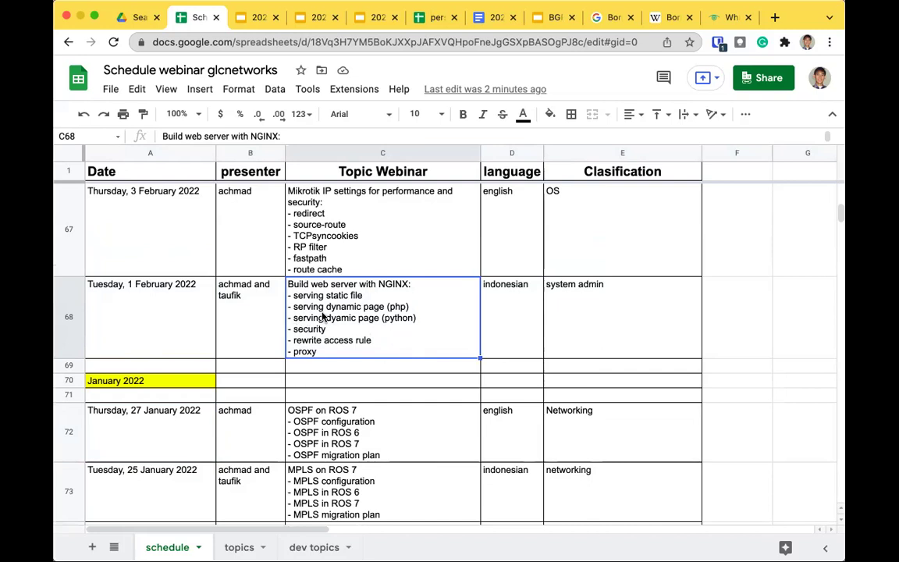
scroll(324, 315, up, 2)
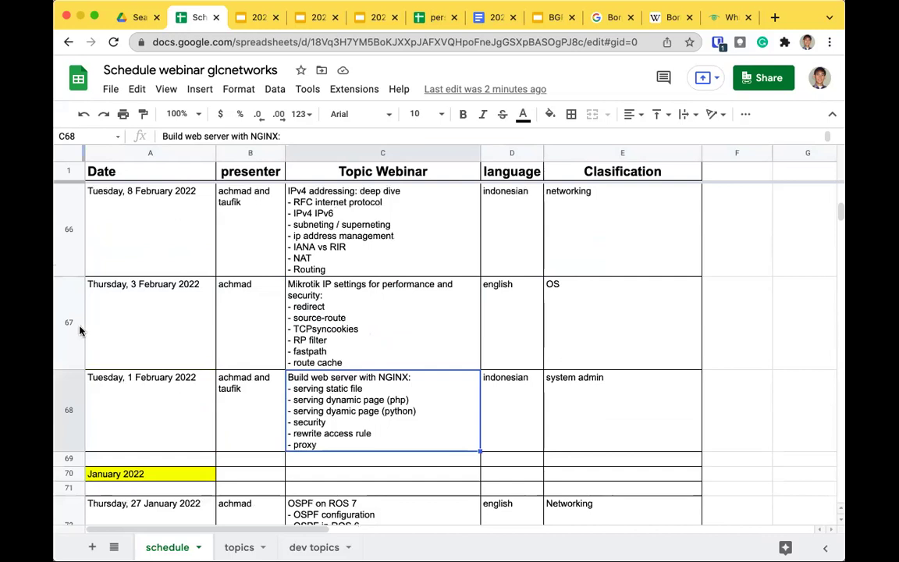
click(79, 330)
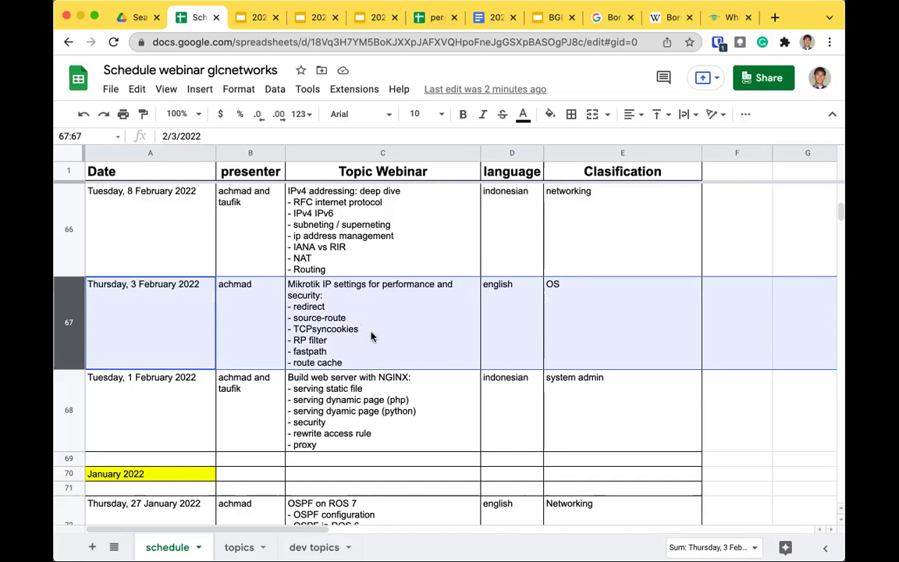
Highlight the 8 February IPv4 addressing row and point out its topic and presenter cells.
click(358, 235)
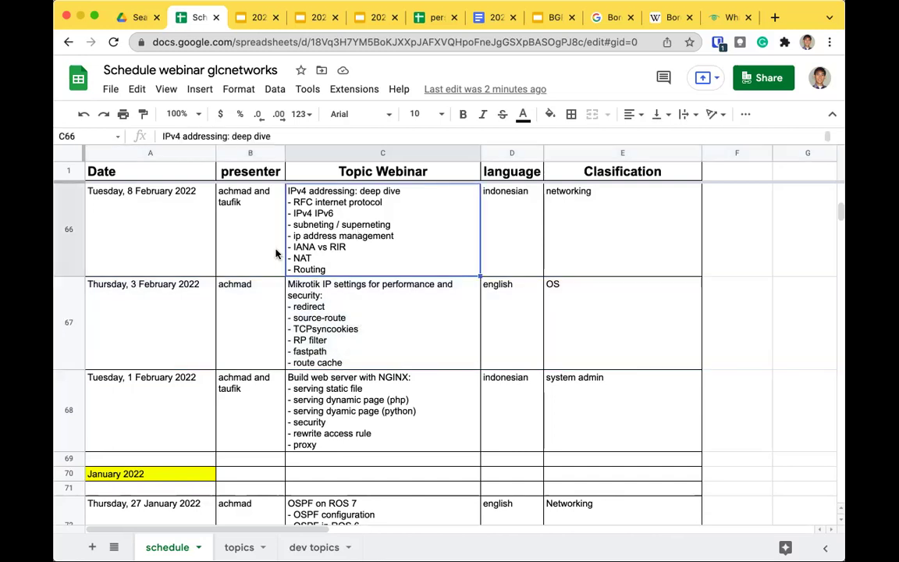
scroll(276, 253, up, 2)
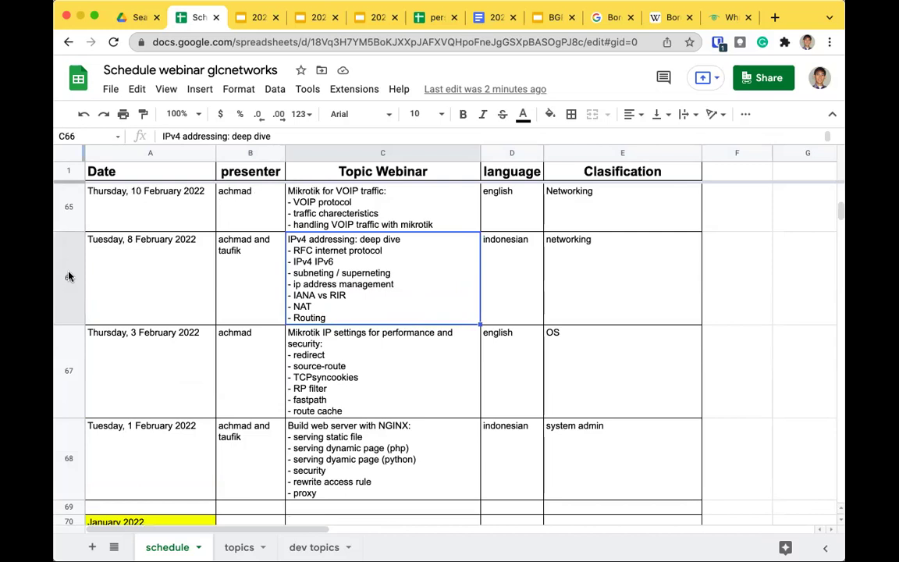
click(86, 278)
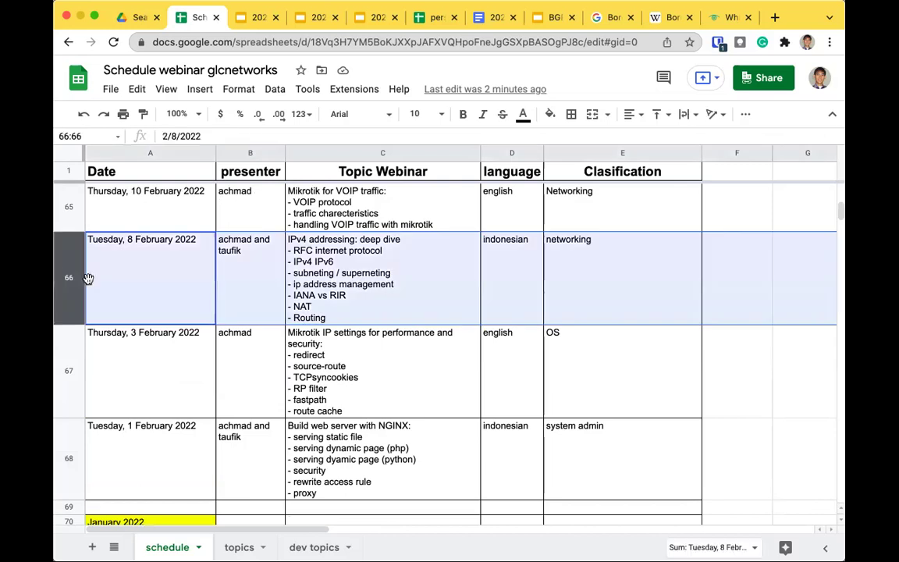
click(331, 290)
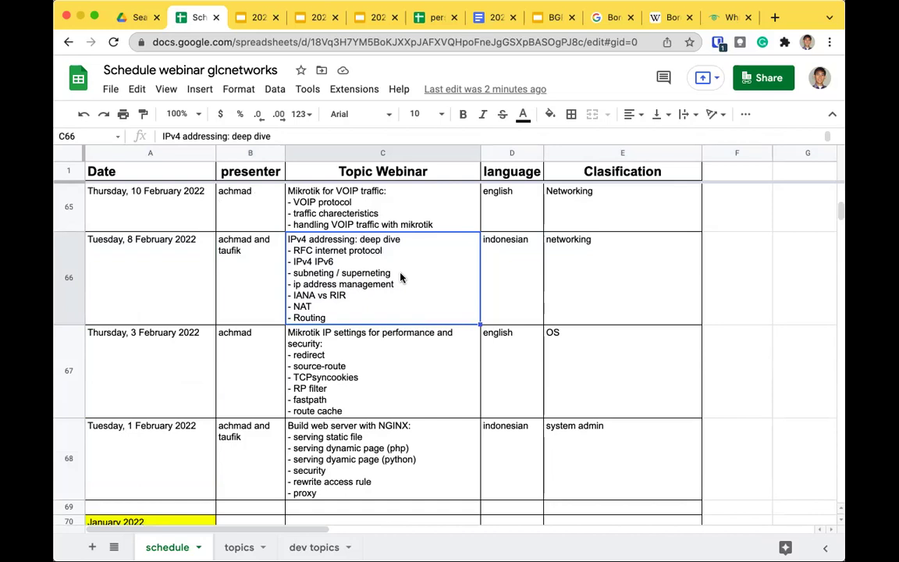
click(231, 270)
Review the February webinar topics again, from Mikrotik EOIP back through IPv4 addressing, IP settings, and NGINX to the January 2022 sessions.
scroll(231, 270, up, 3)
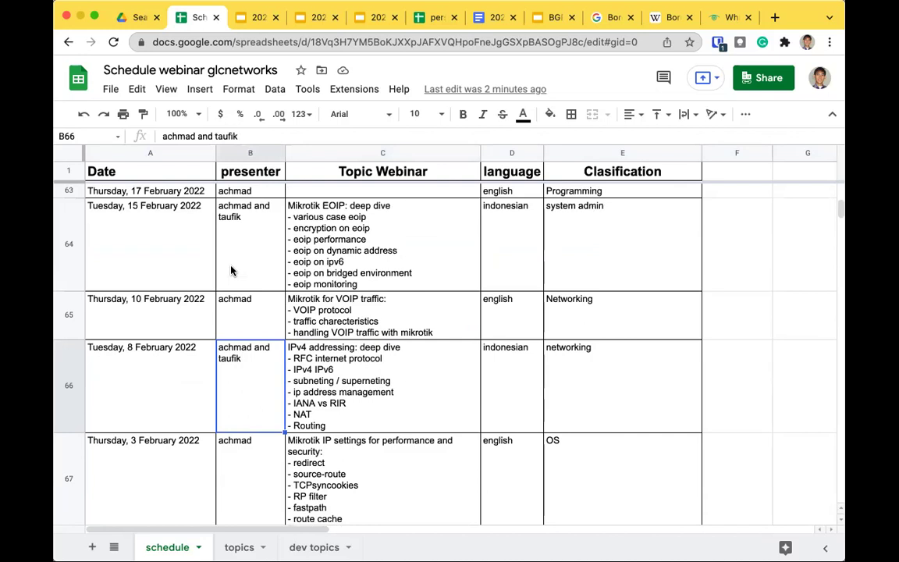
scroll(231, 270, down, 1)
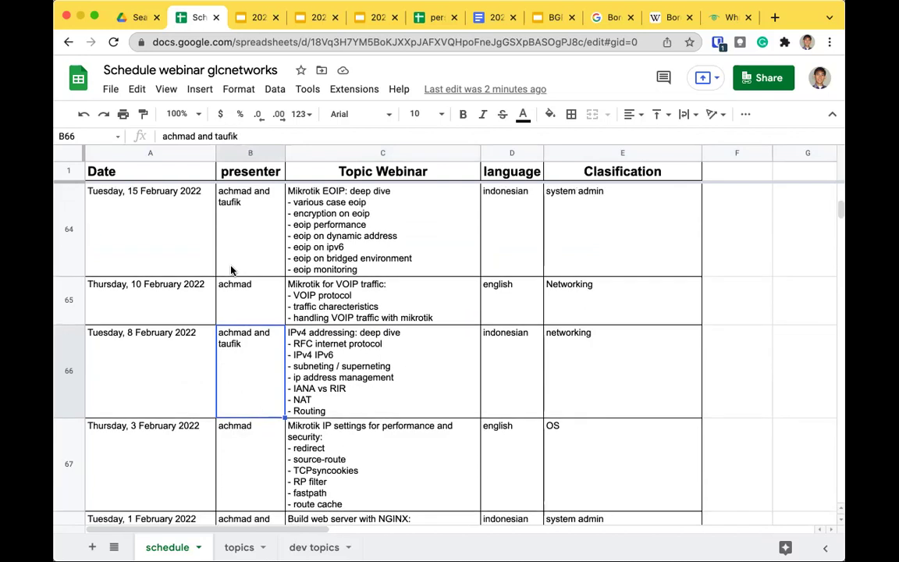
click(322, 370)
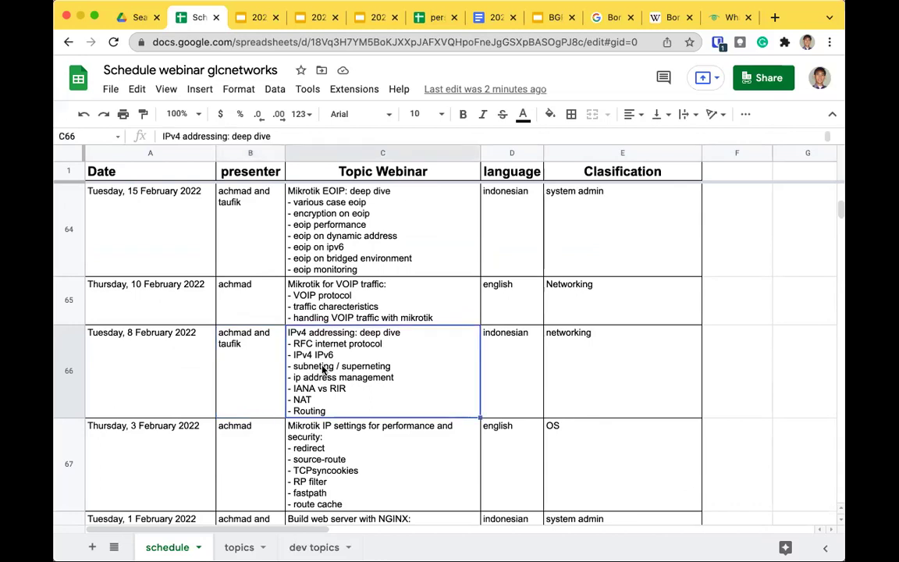
scroll(291, 417, down, 2)
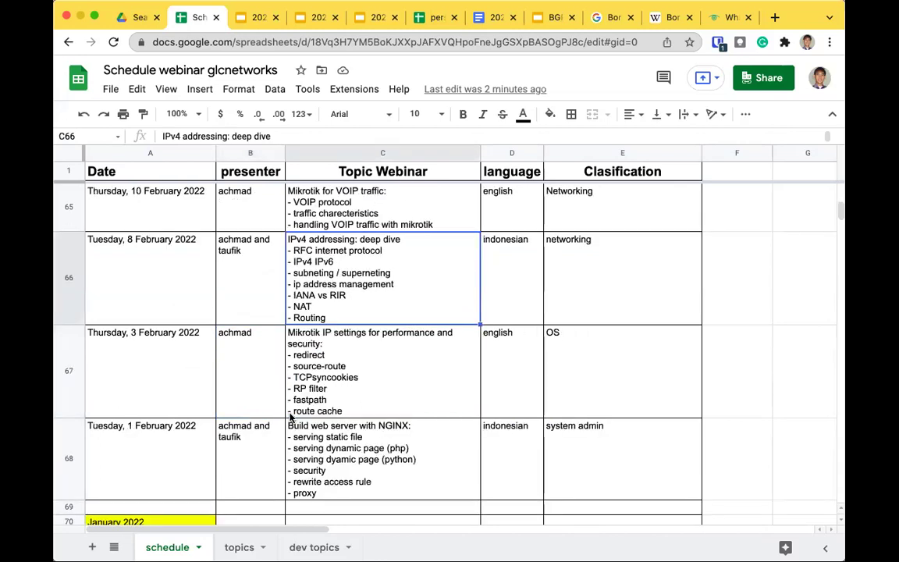
scroll(291, 418, down, 2)
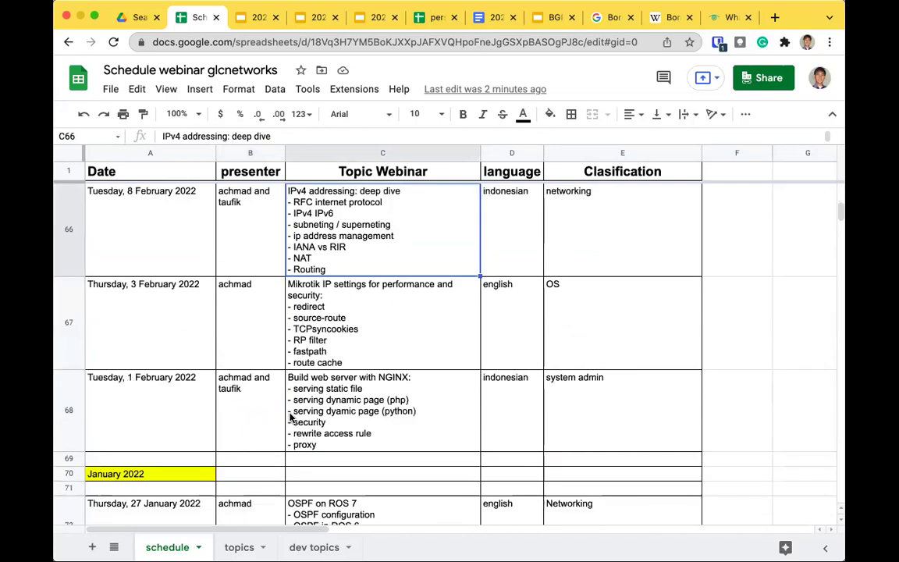
click(314, 306)
scroll(231, 431, down, 2)
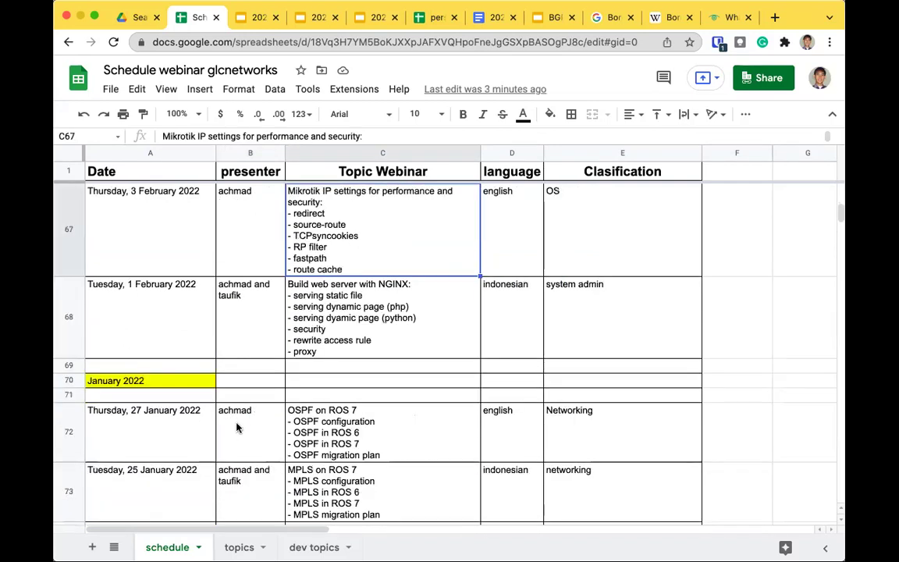
click(246, 320)
click(340, 316)
click(317, 233)
scroll(210, 279, down, 5)
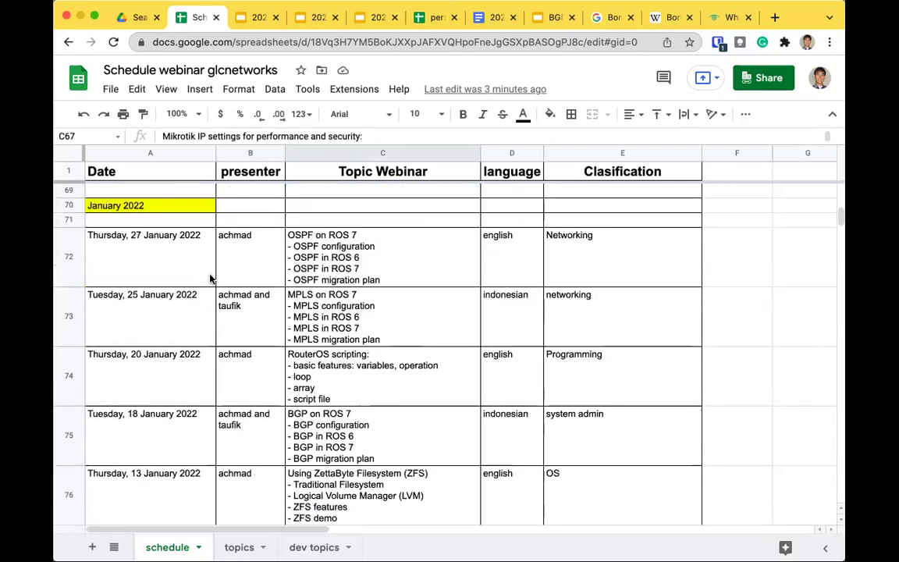